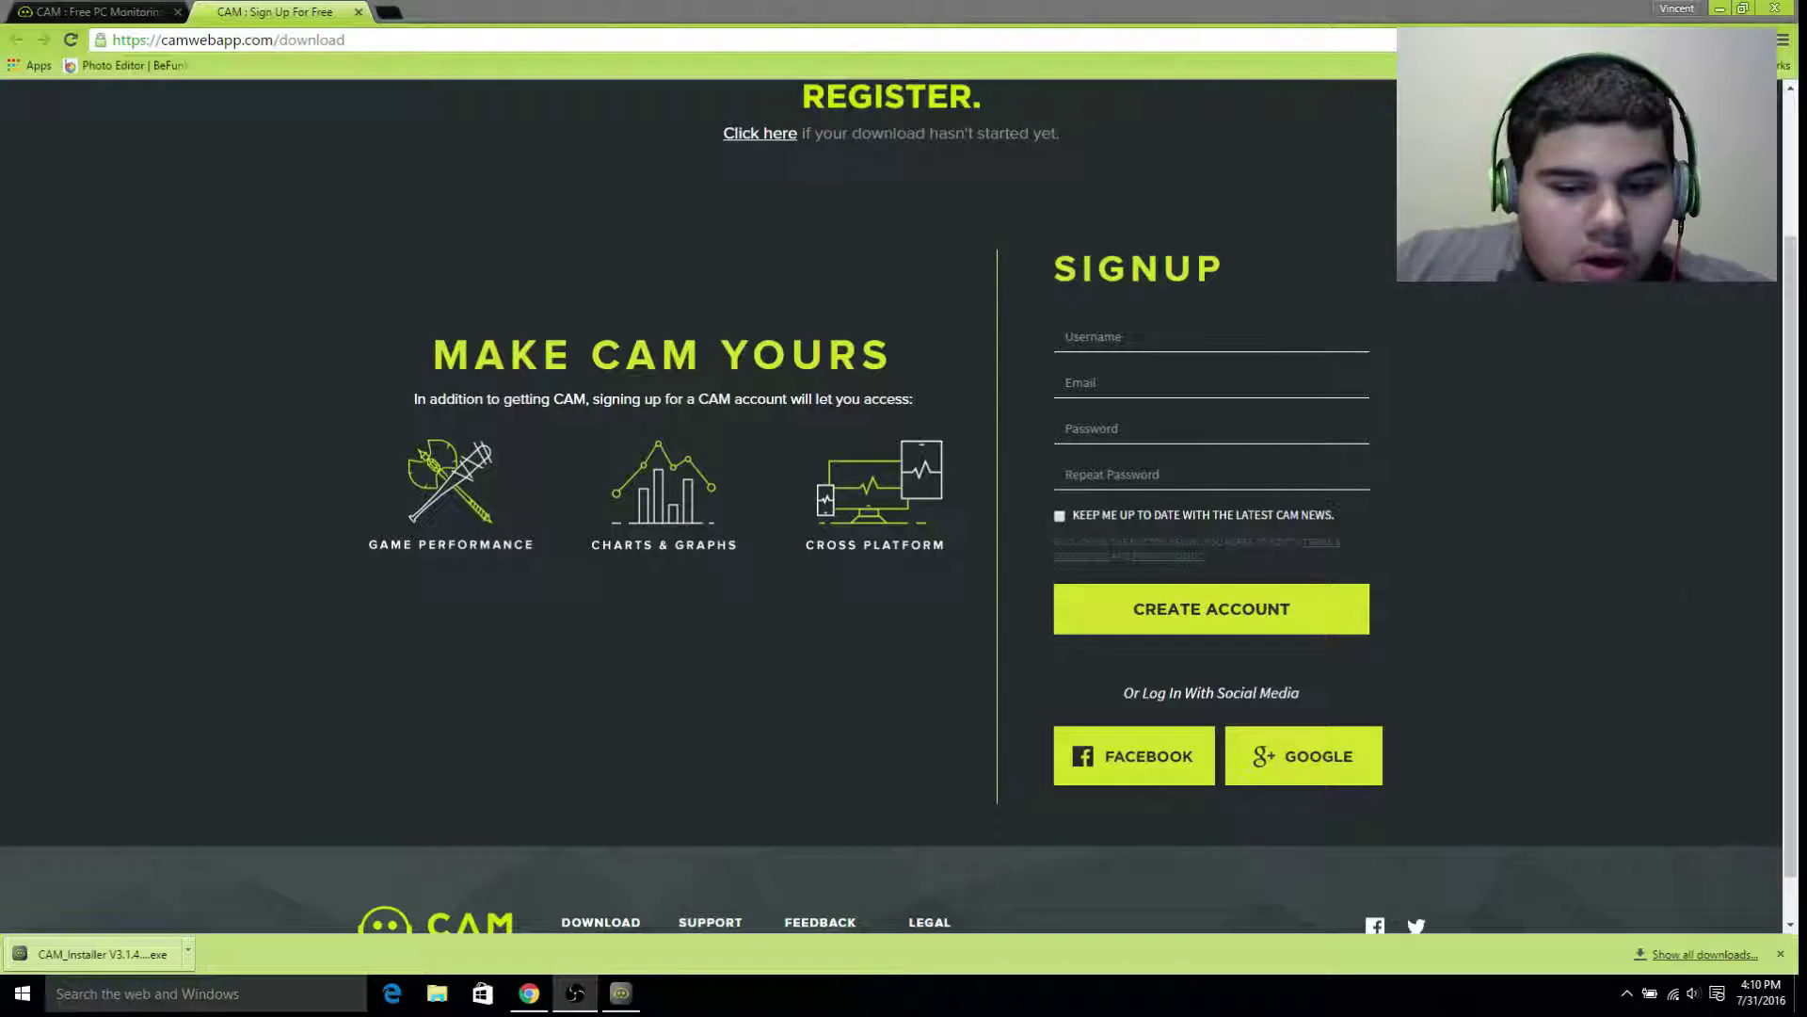
- Go back to the CAM home page by removing /download from the web address
left_click_drag(351, 42, 270, 47)
key("BackSpace")
key("Return")
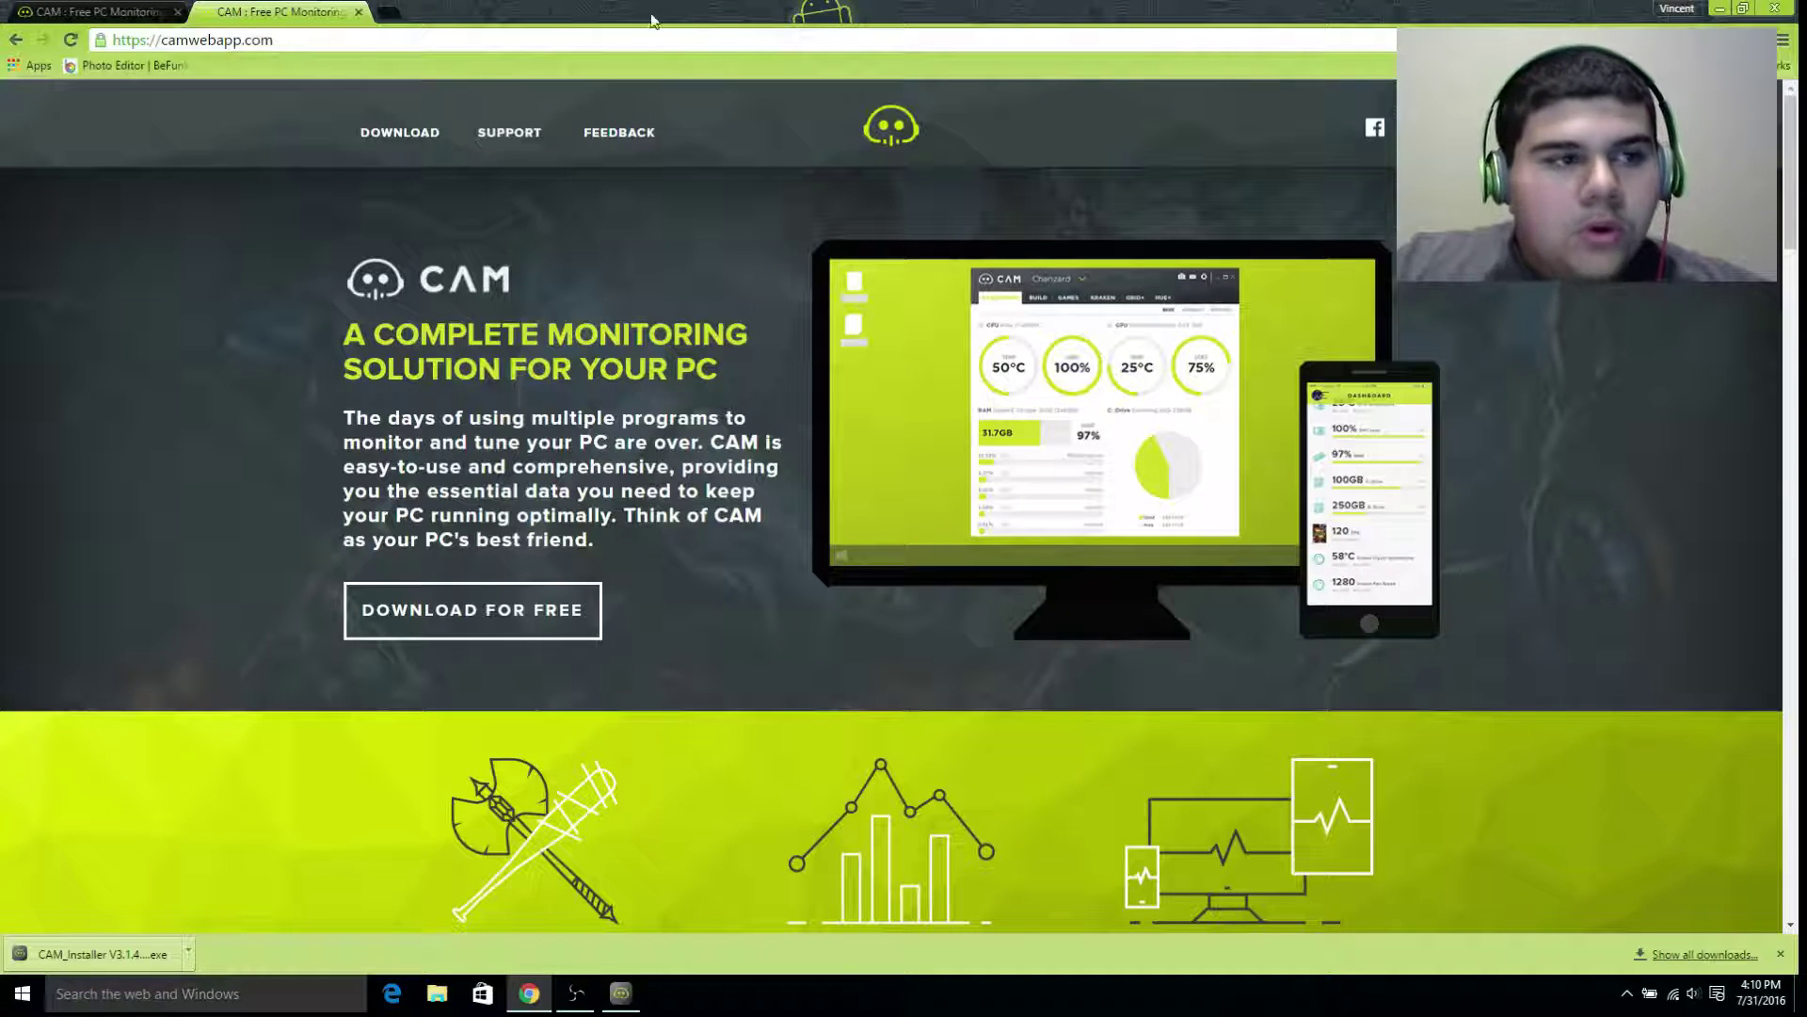
- Download CAM for free, then shrink Chrome to a smaller window
mouse_move(275, 41)
left_mouse_down()
mouse_move(261, 45)
mouse_move(275, 41)
left_mouse_up()
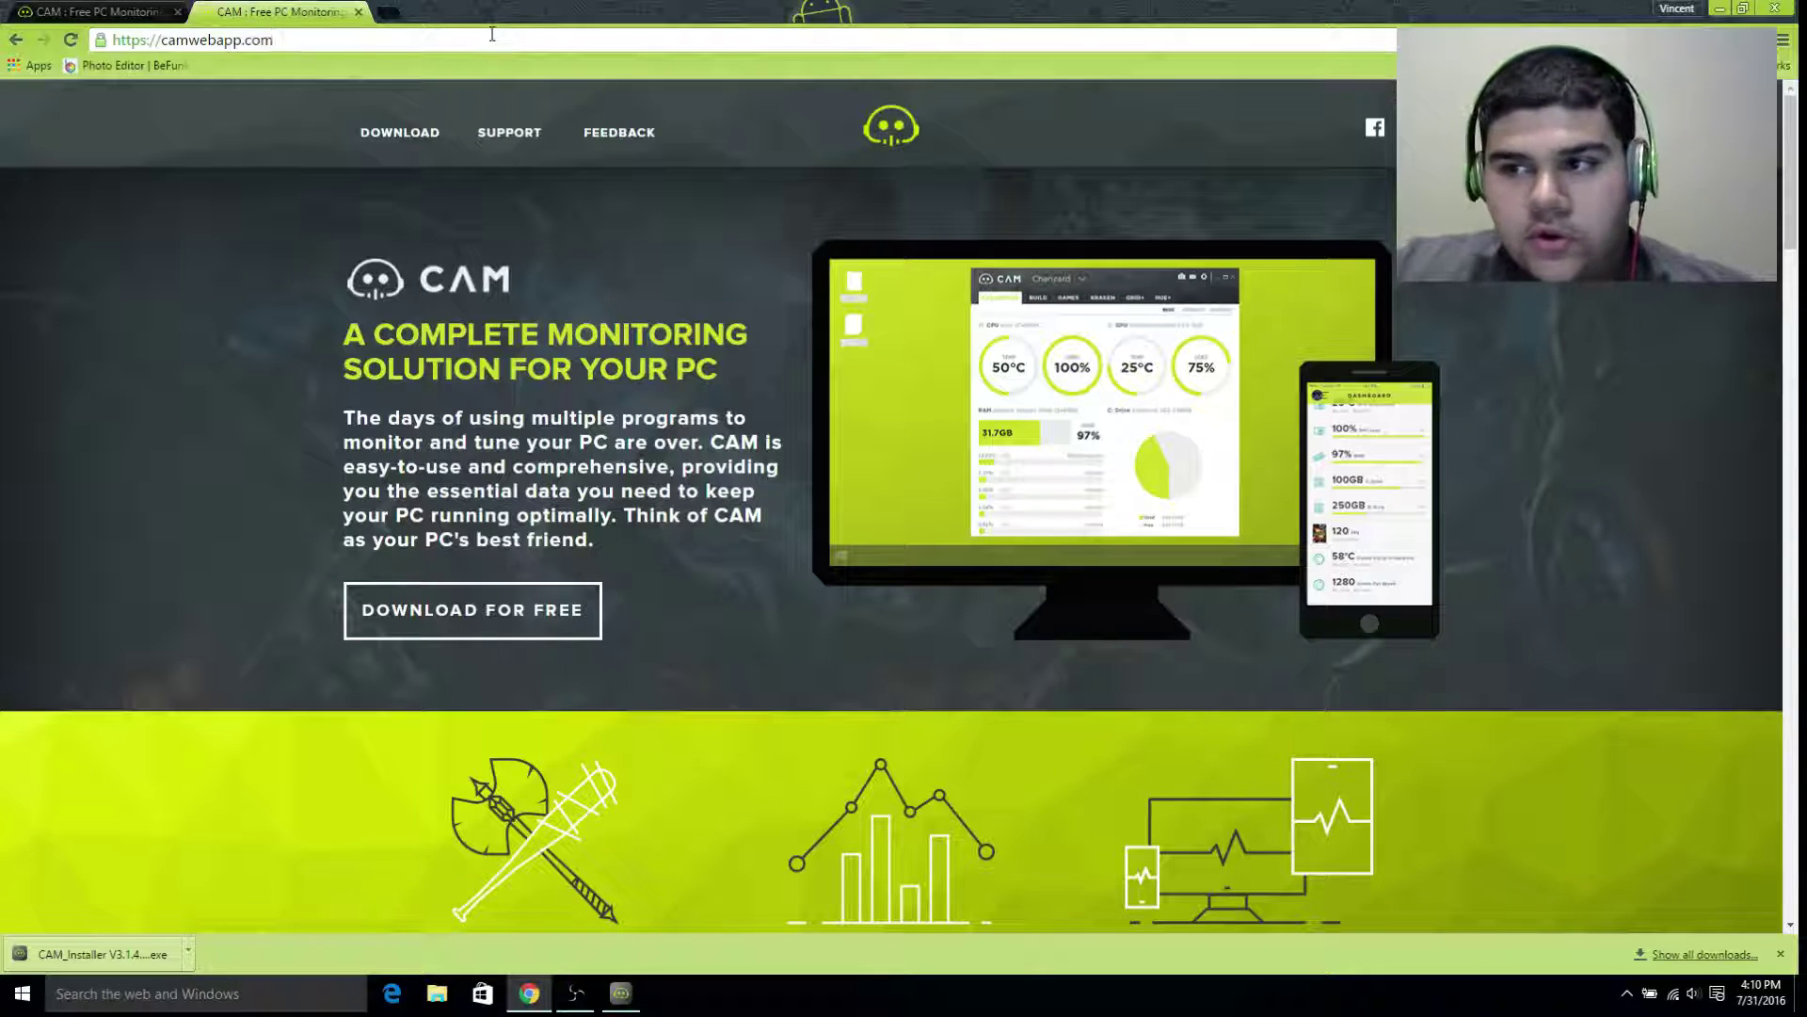
left_click(369, 139)
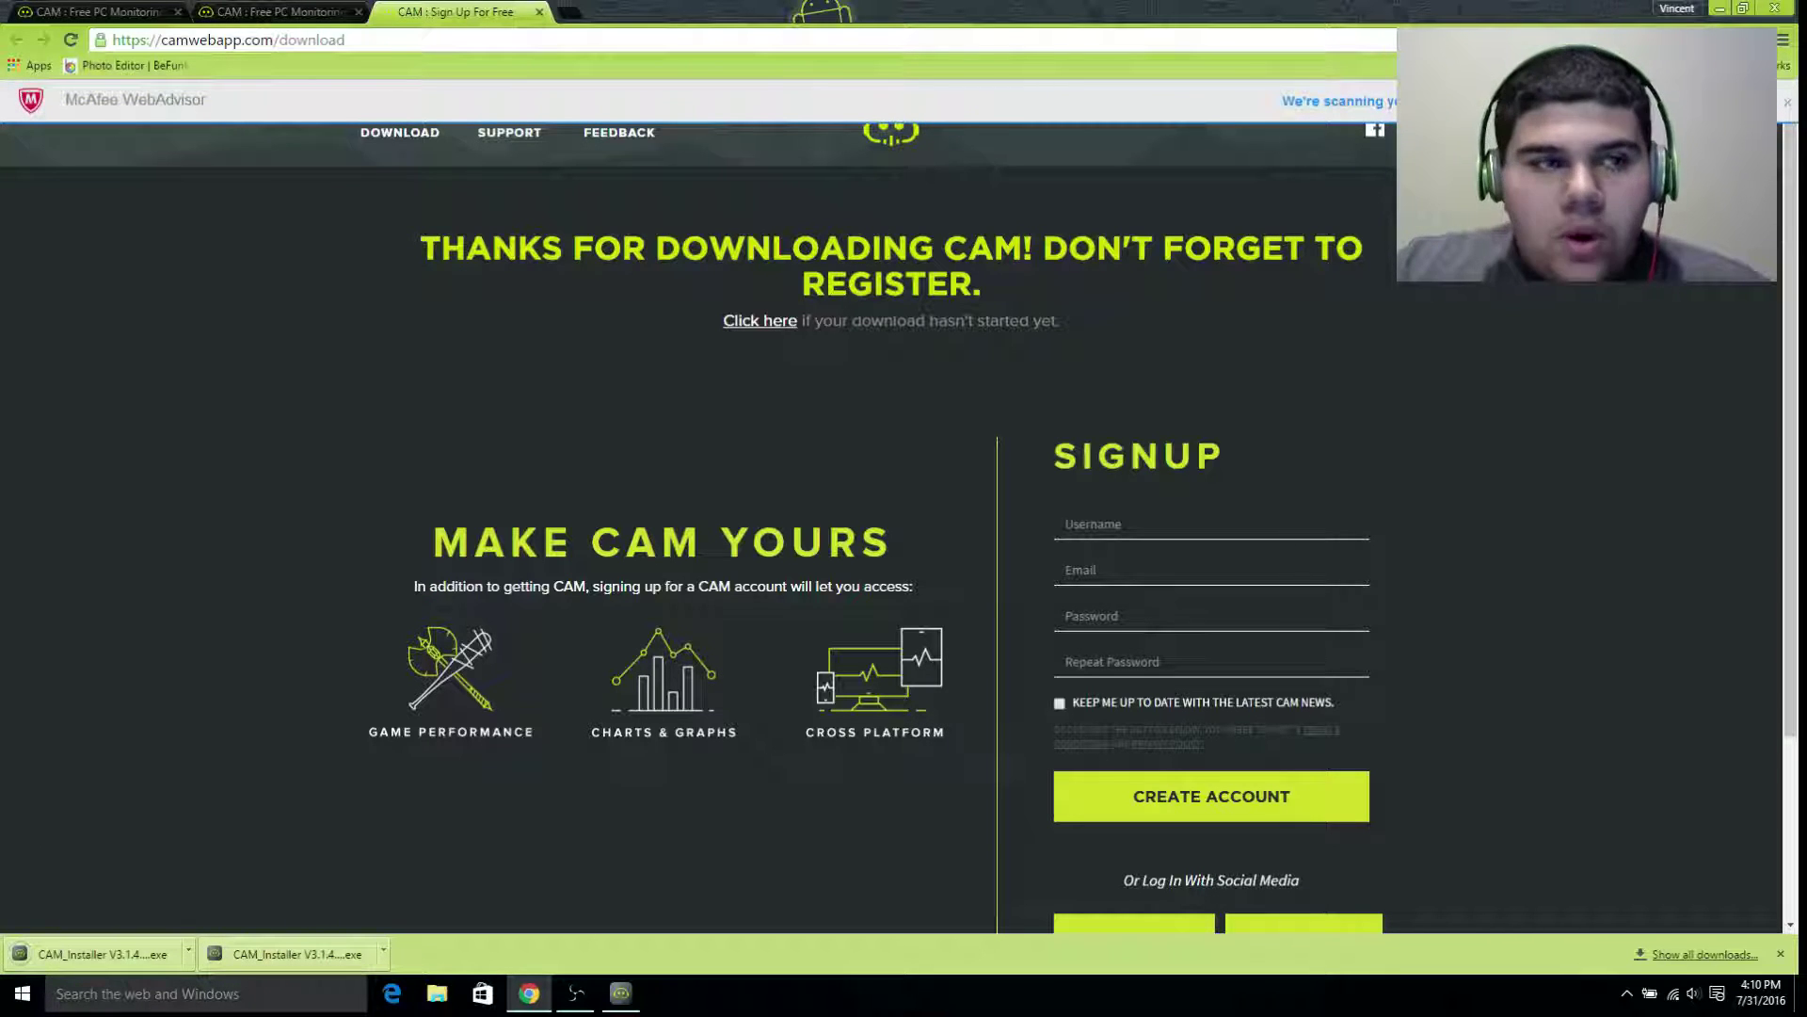
key("super+Down")
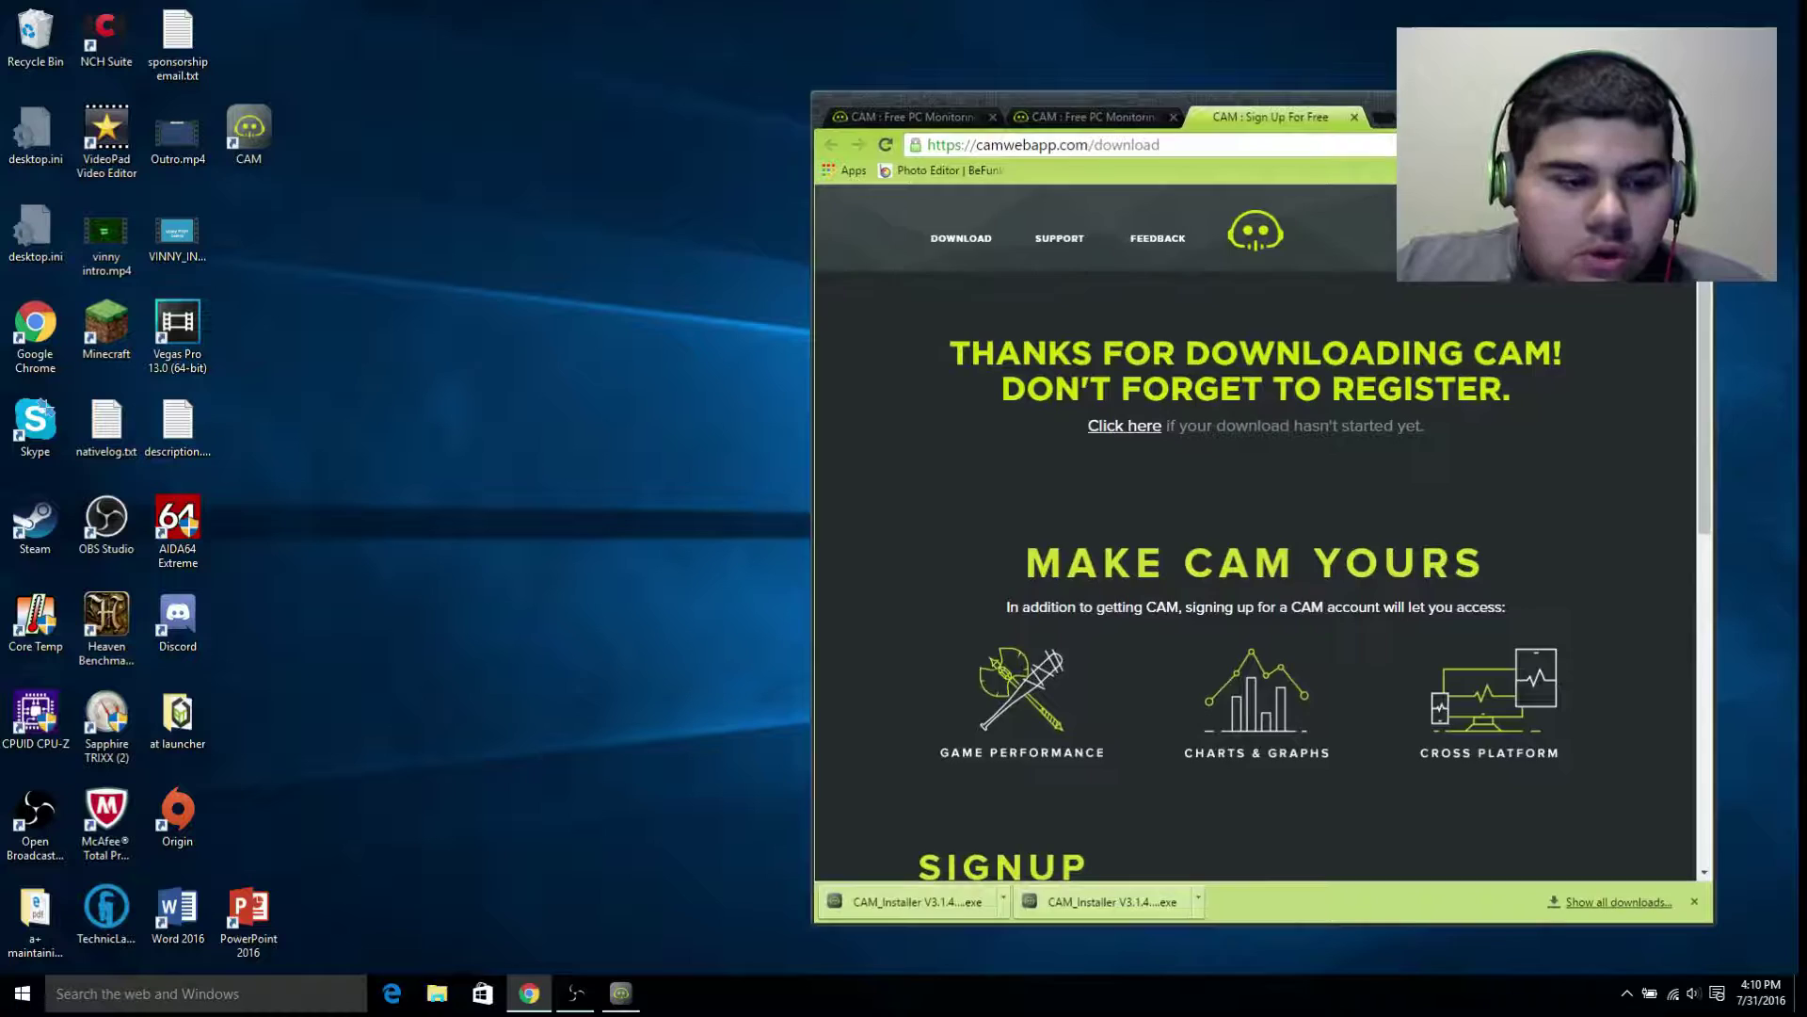
- Bring up CAM's dashboard of CPU, GPU, RAM and drive stats and shift the window left
key("super+Down")
left_click(979, 230)
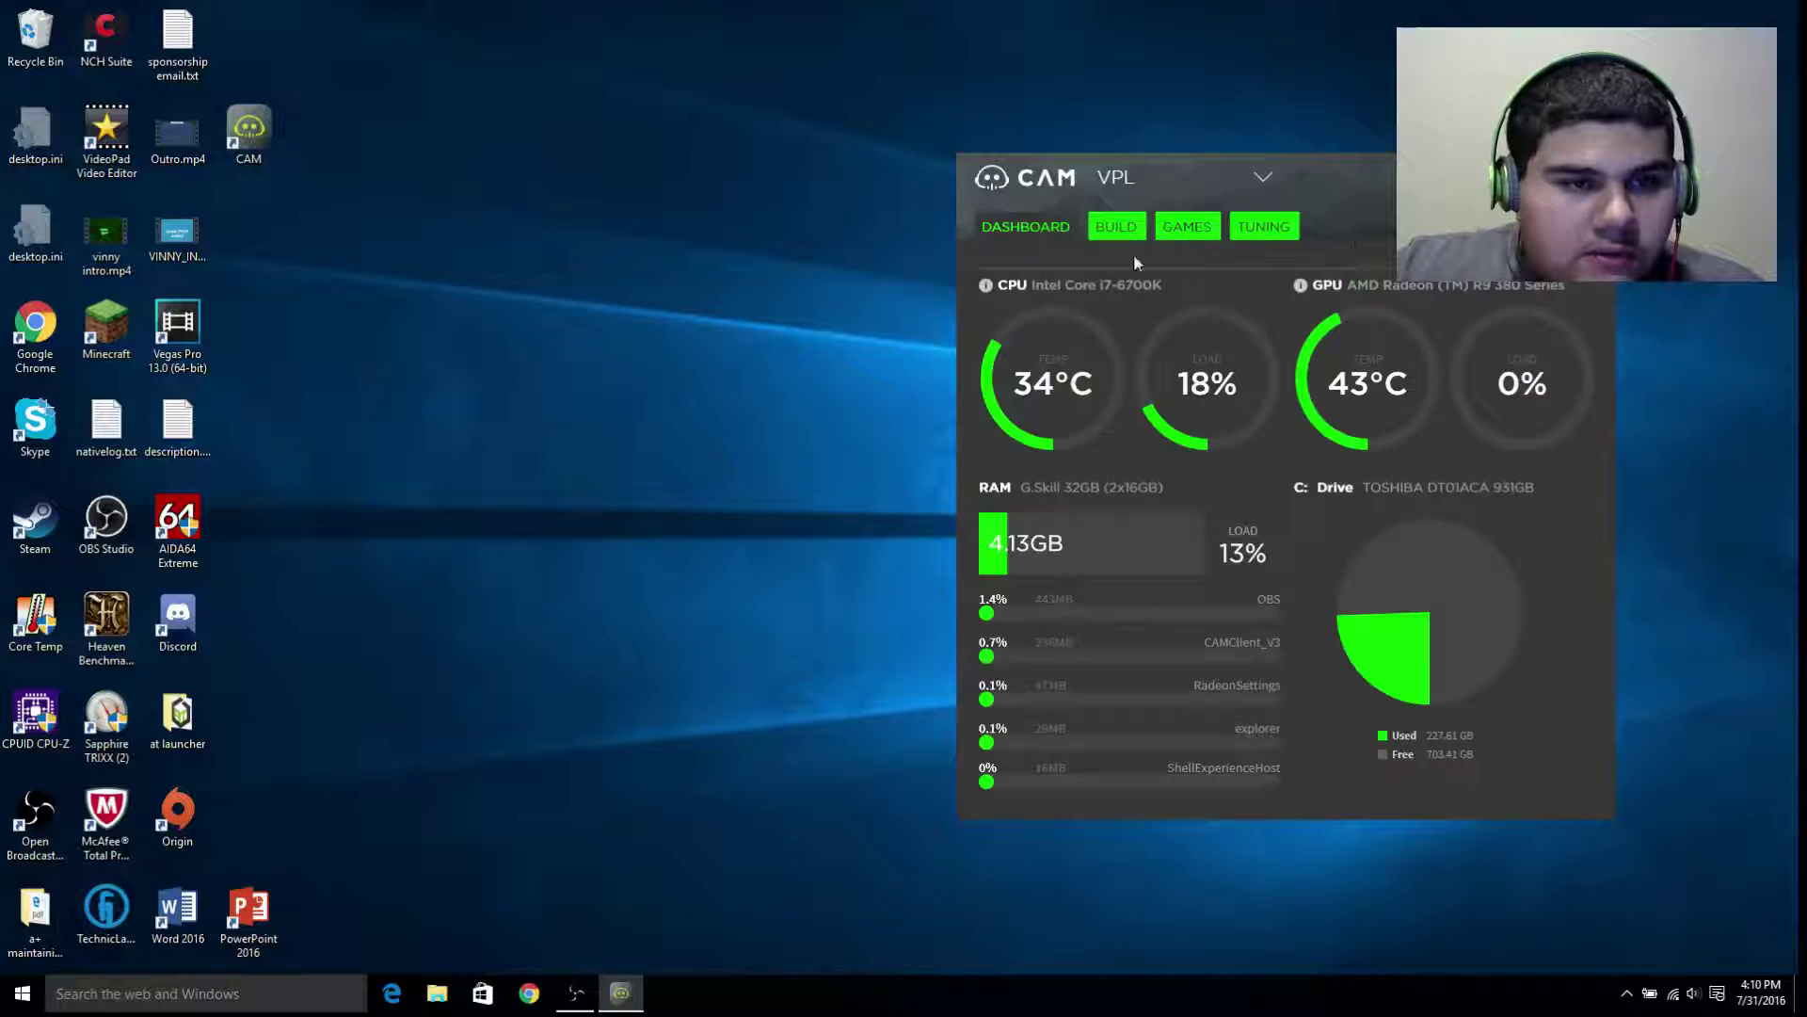
left_click_drag(1434, 185, 1261, 188)
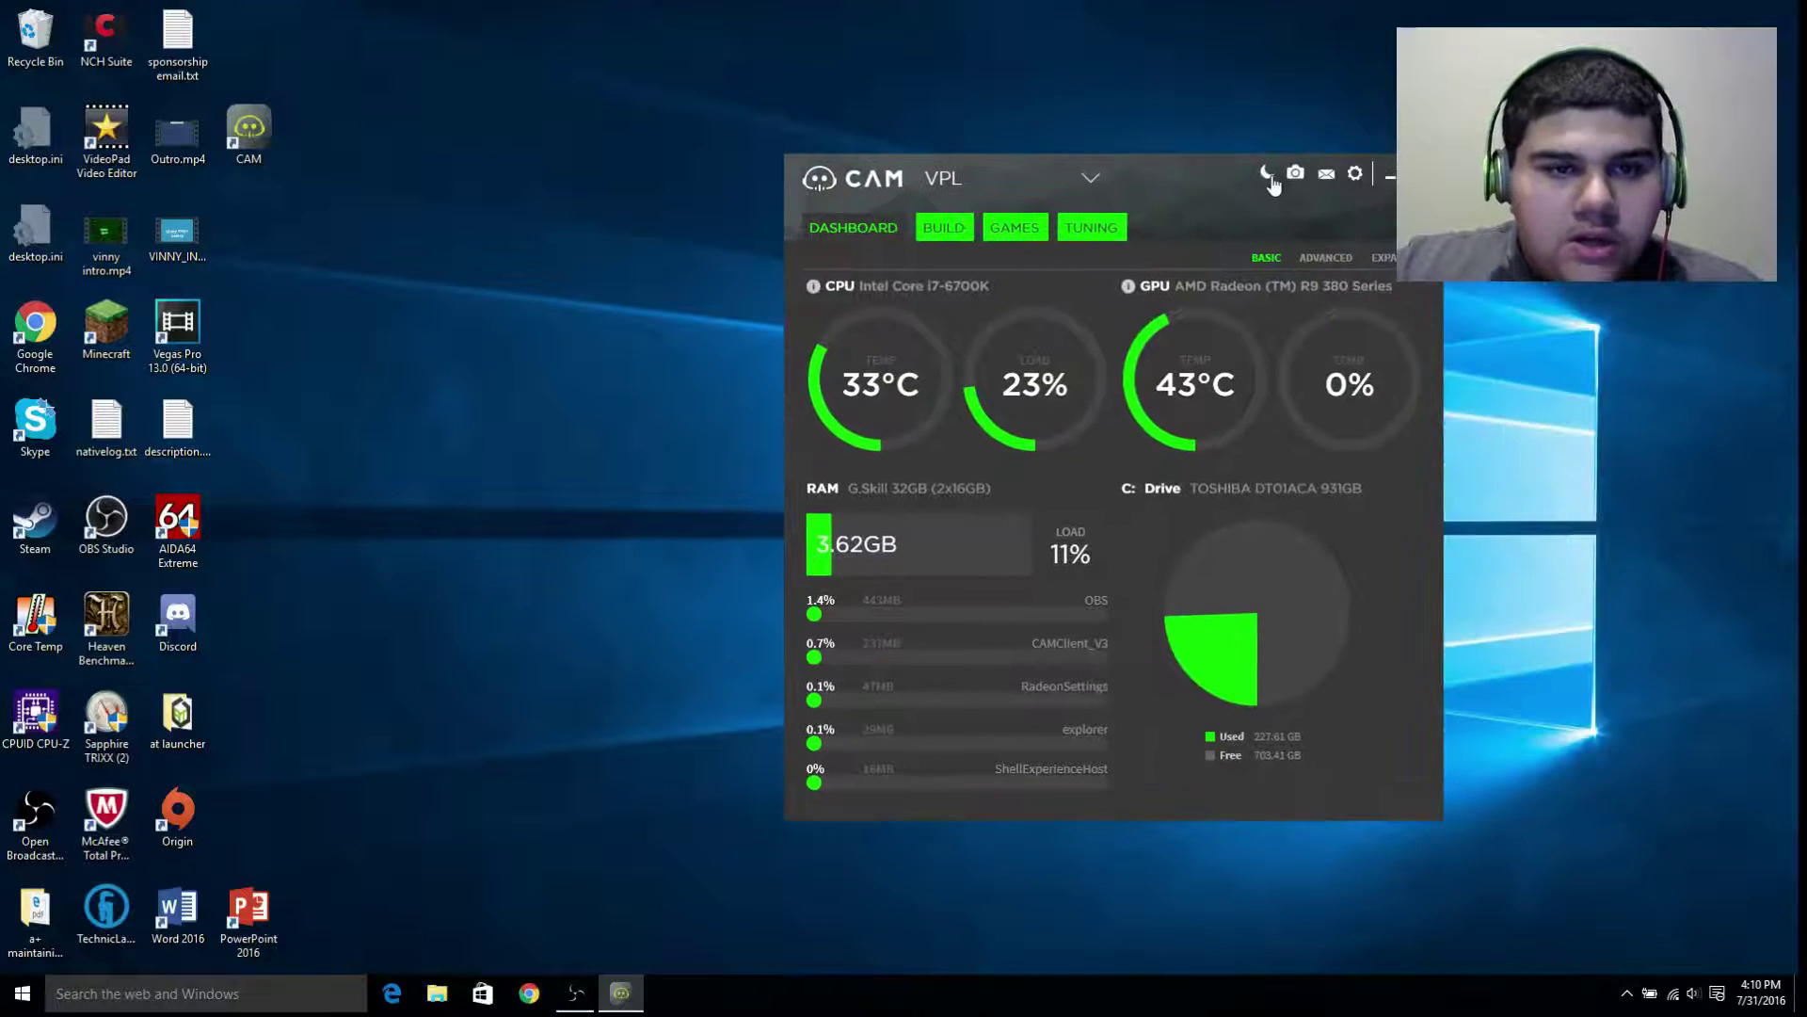
- Try CAM's light theme, then switch back to the dark theme
left_click(1267, 175)
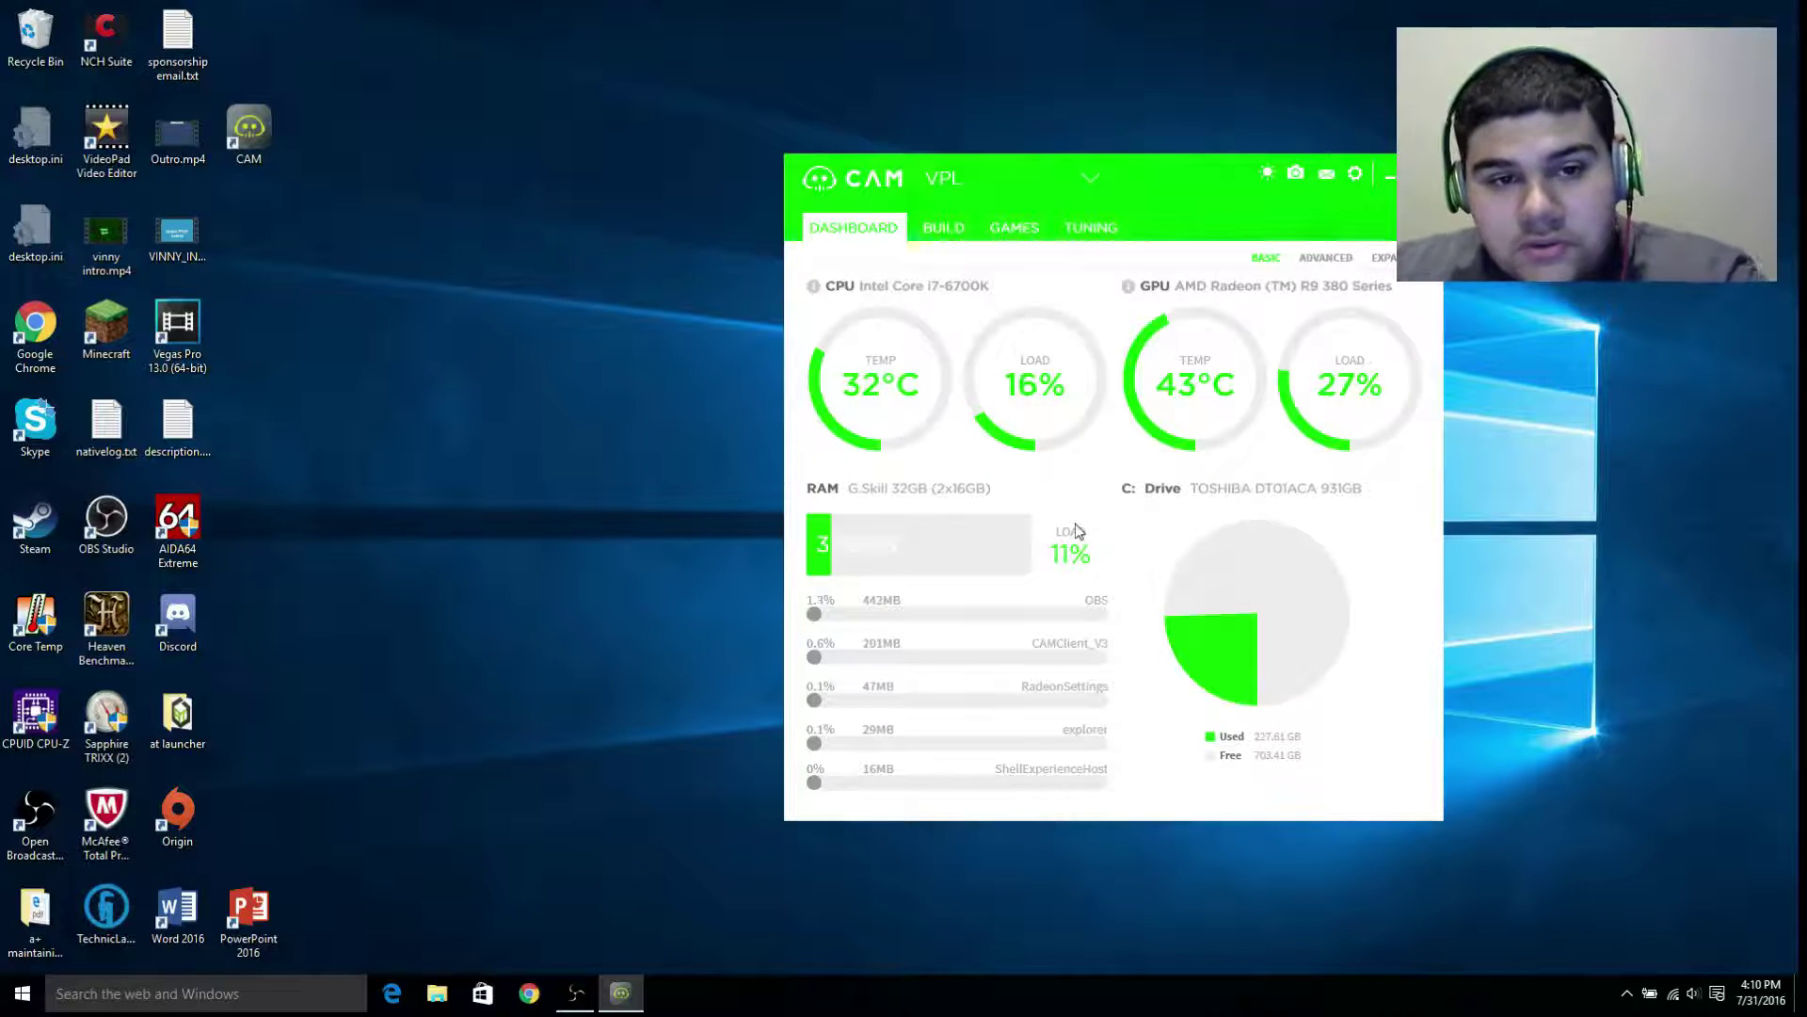
left_click_drag(1161, 169, 1077, 193)
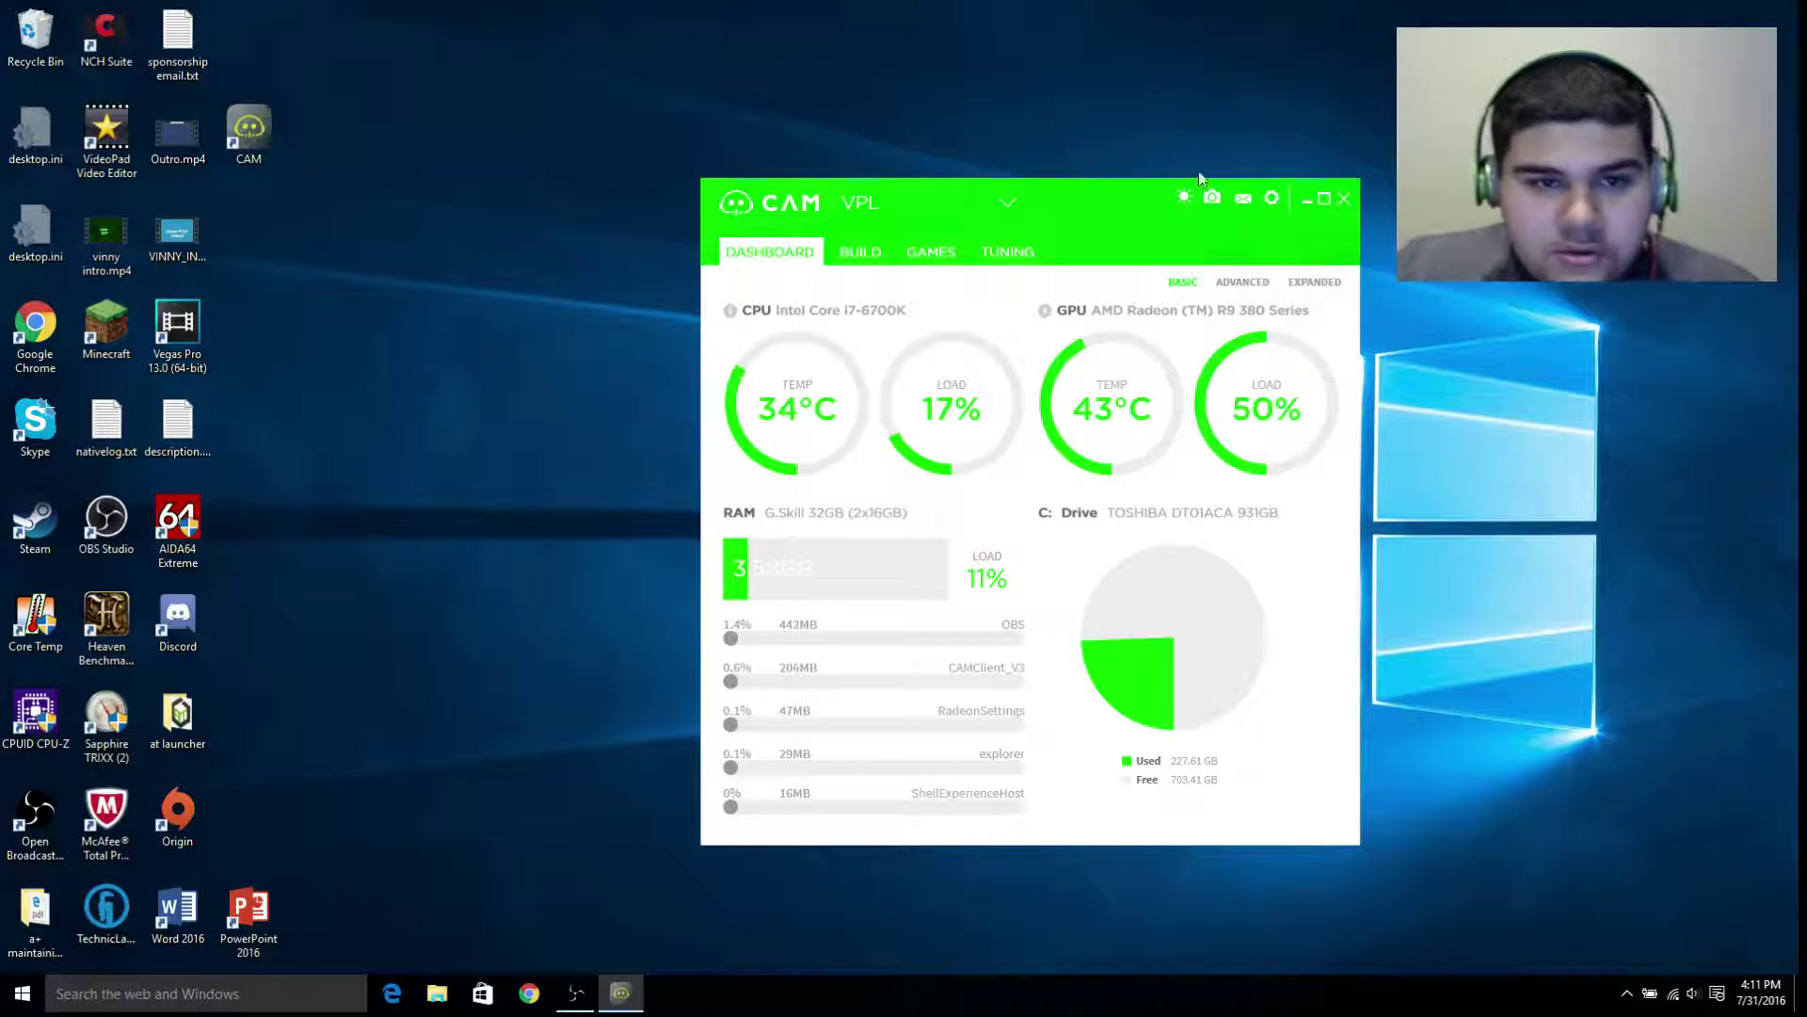
left_click(1184, 199)
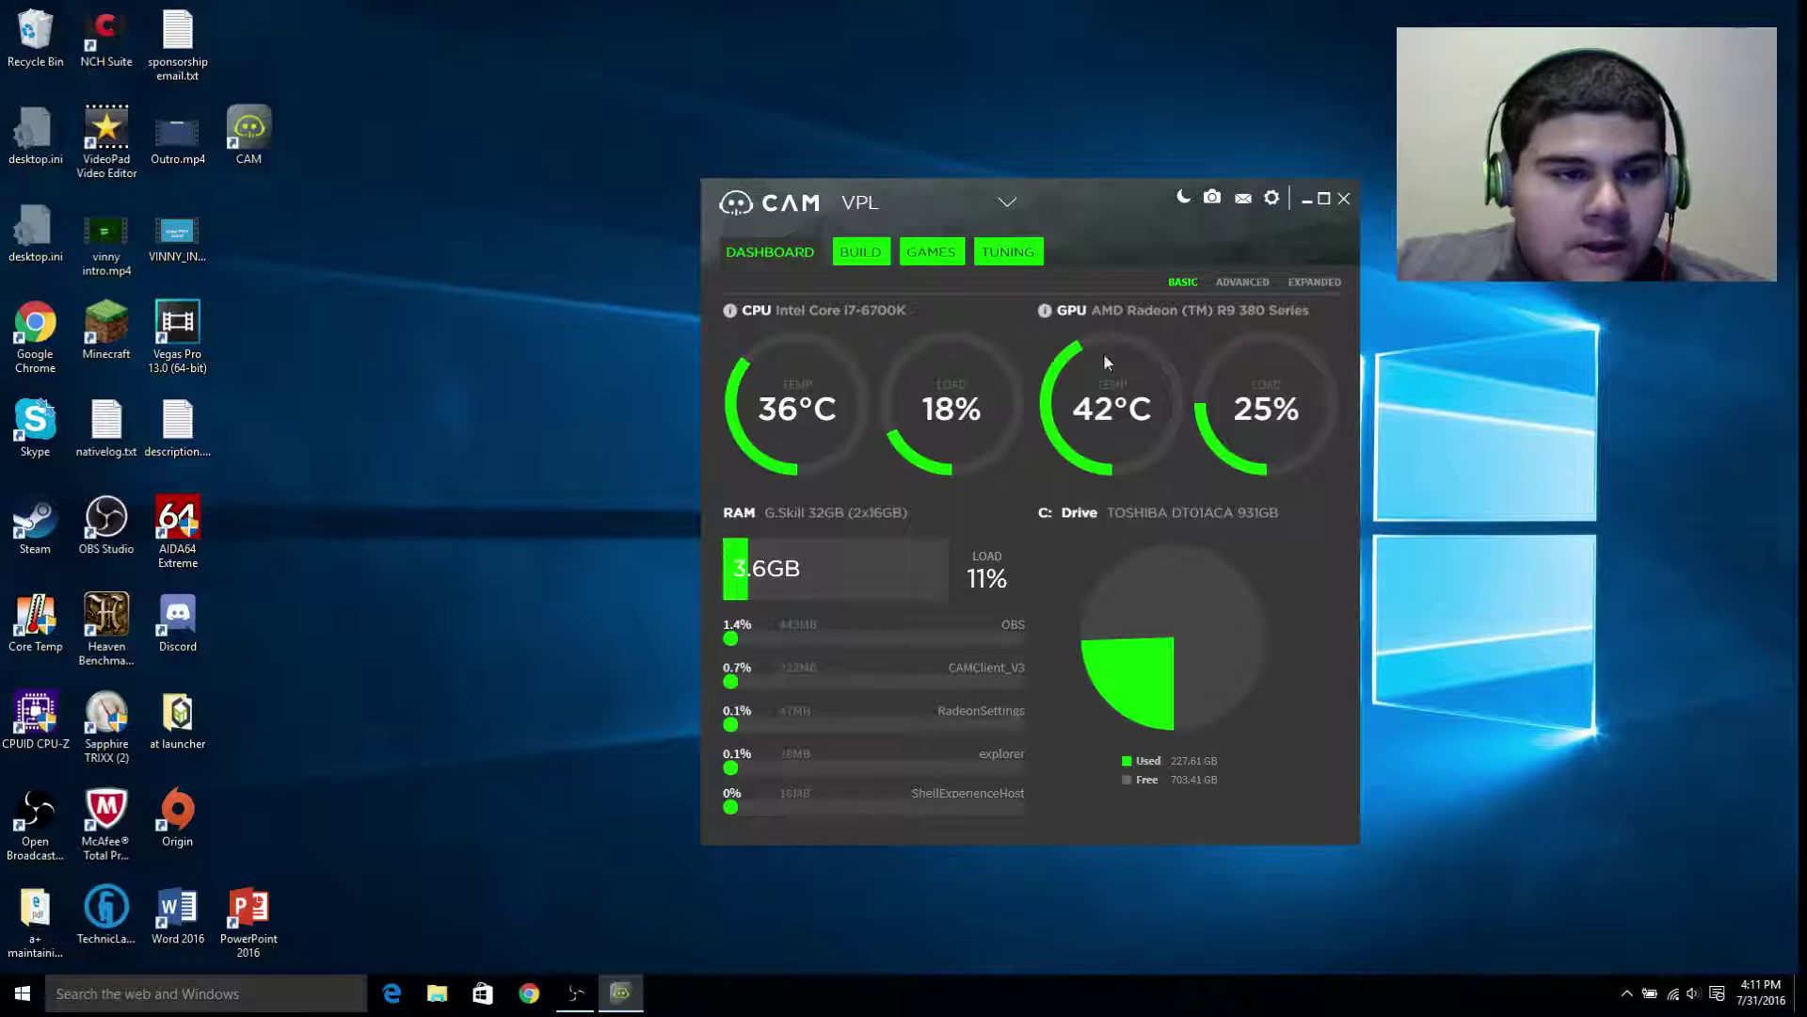
mouse_move(731, 316)
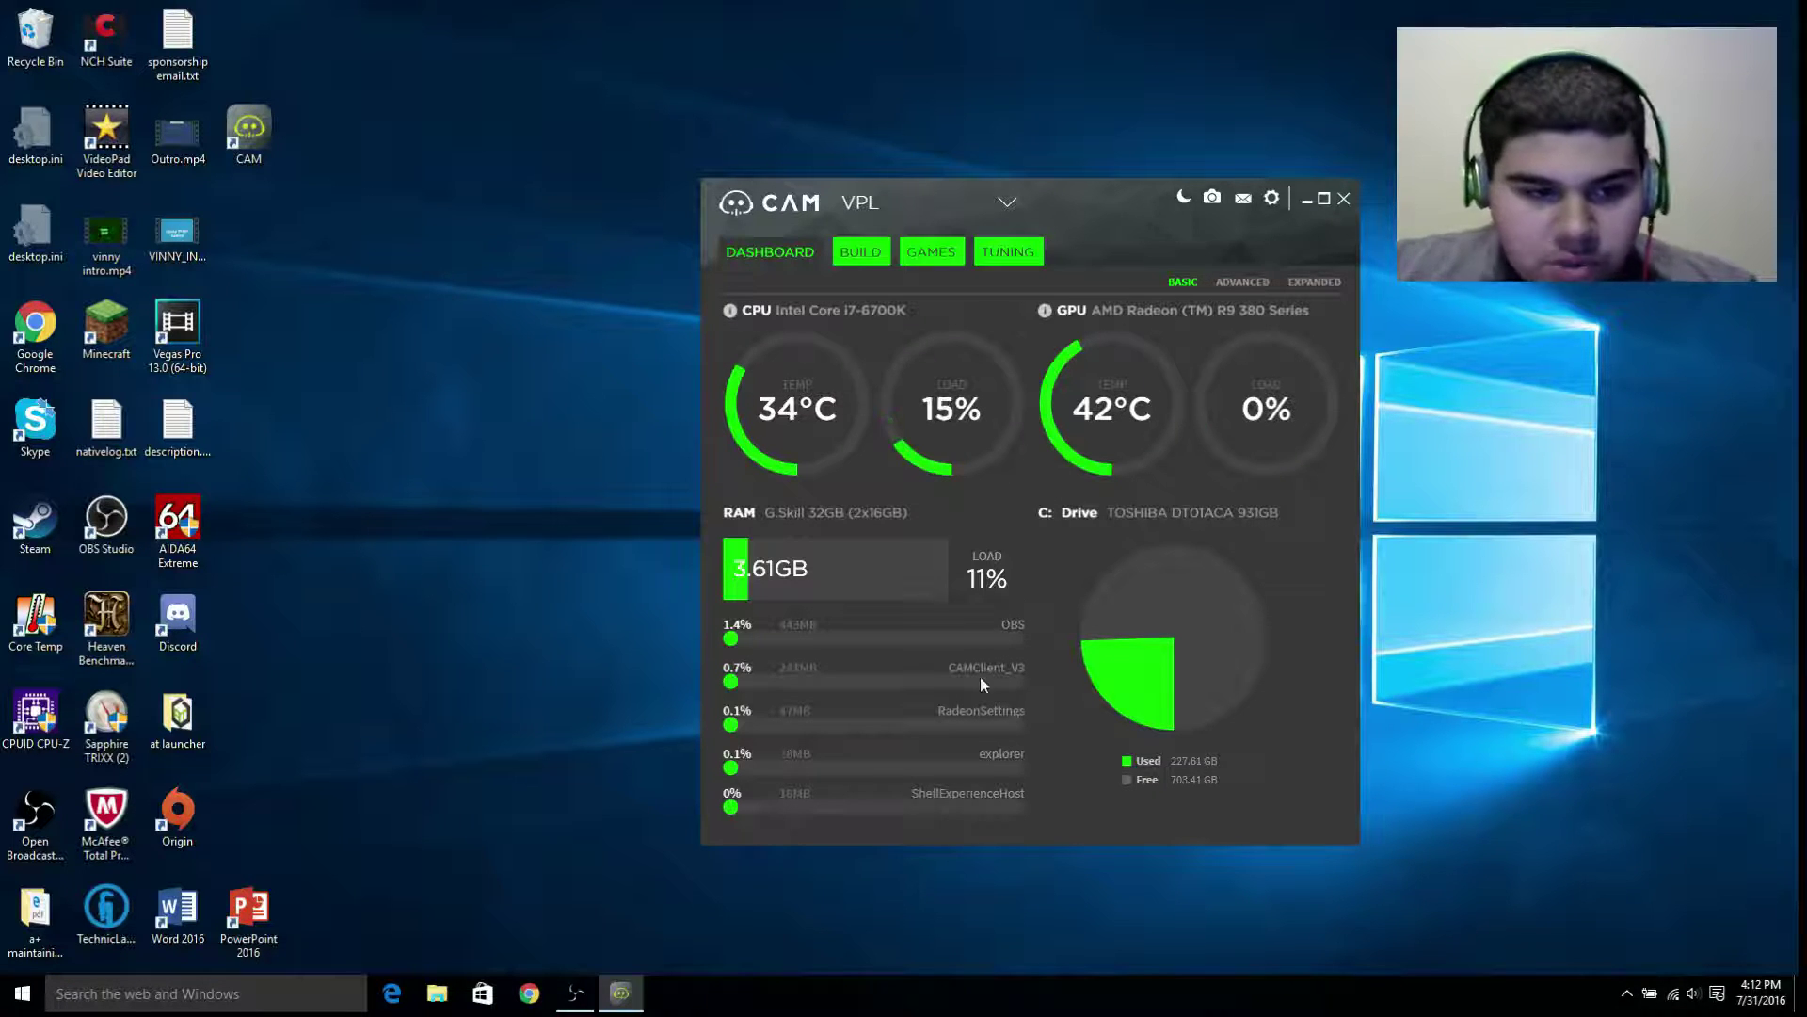
left_click(802, 206)
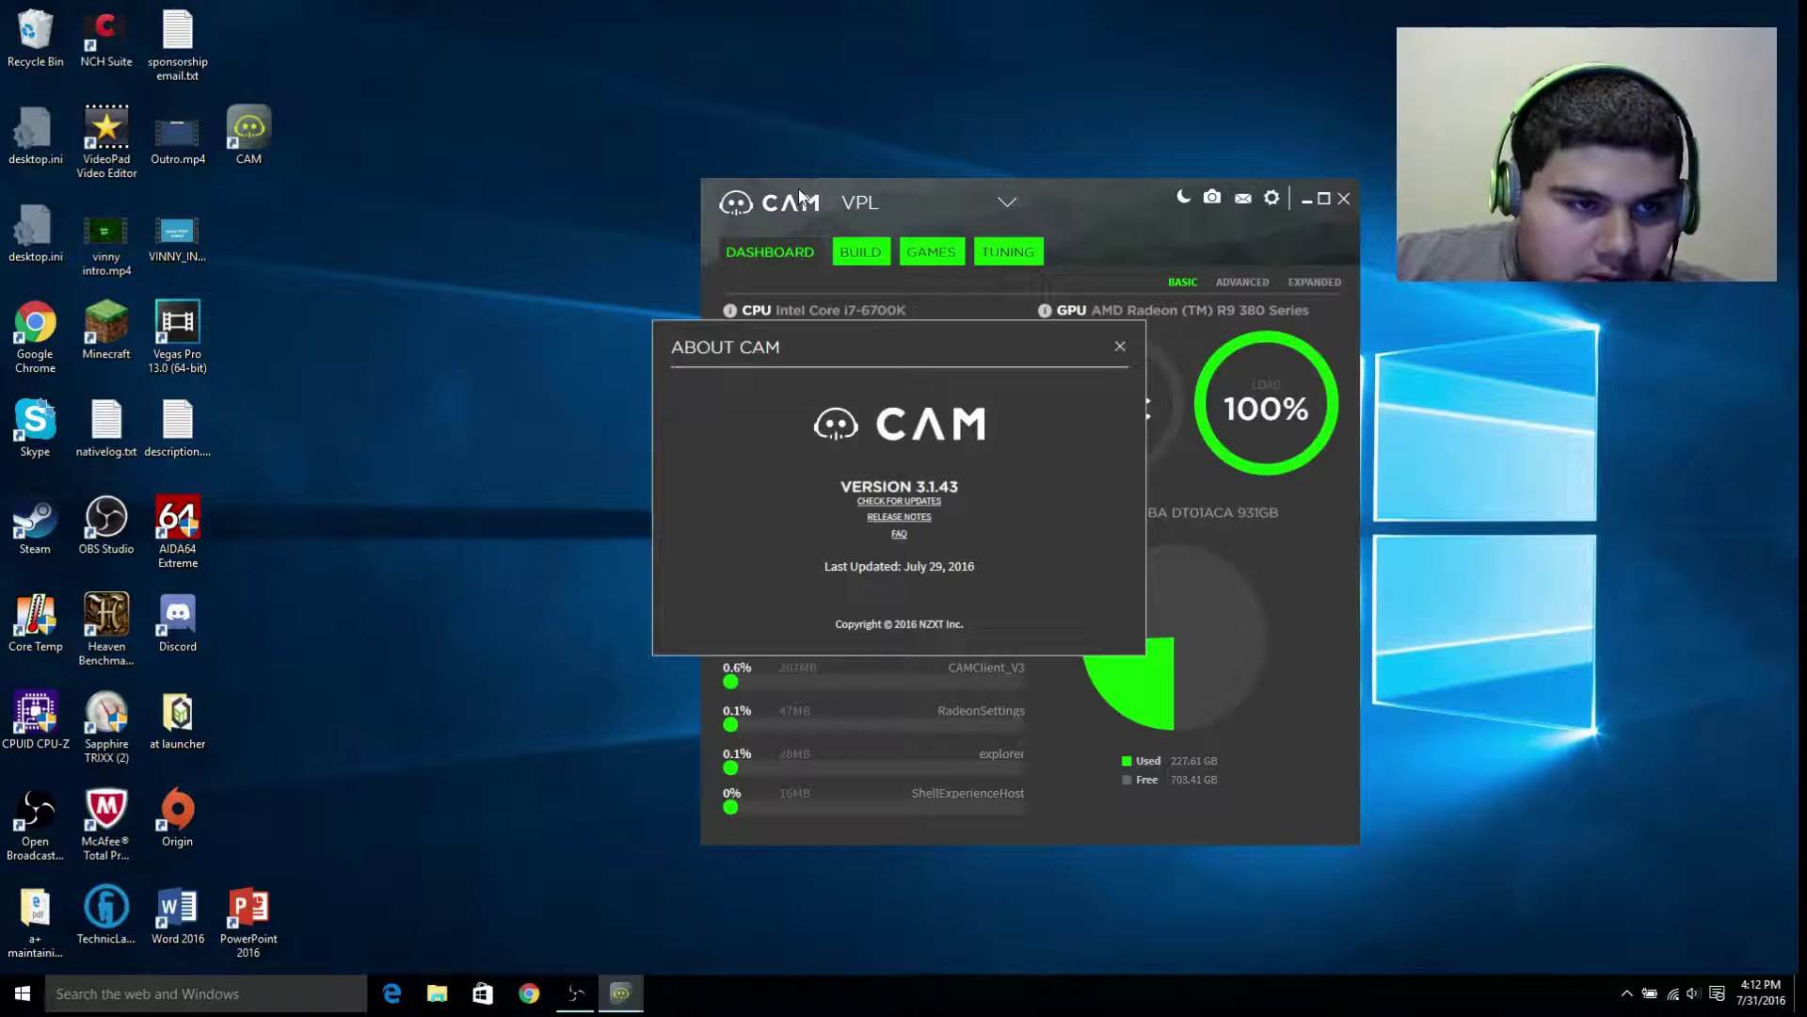
left_click(1120, 346)
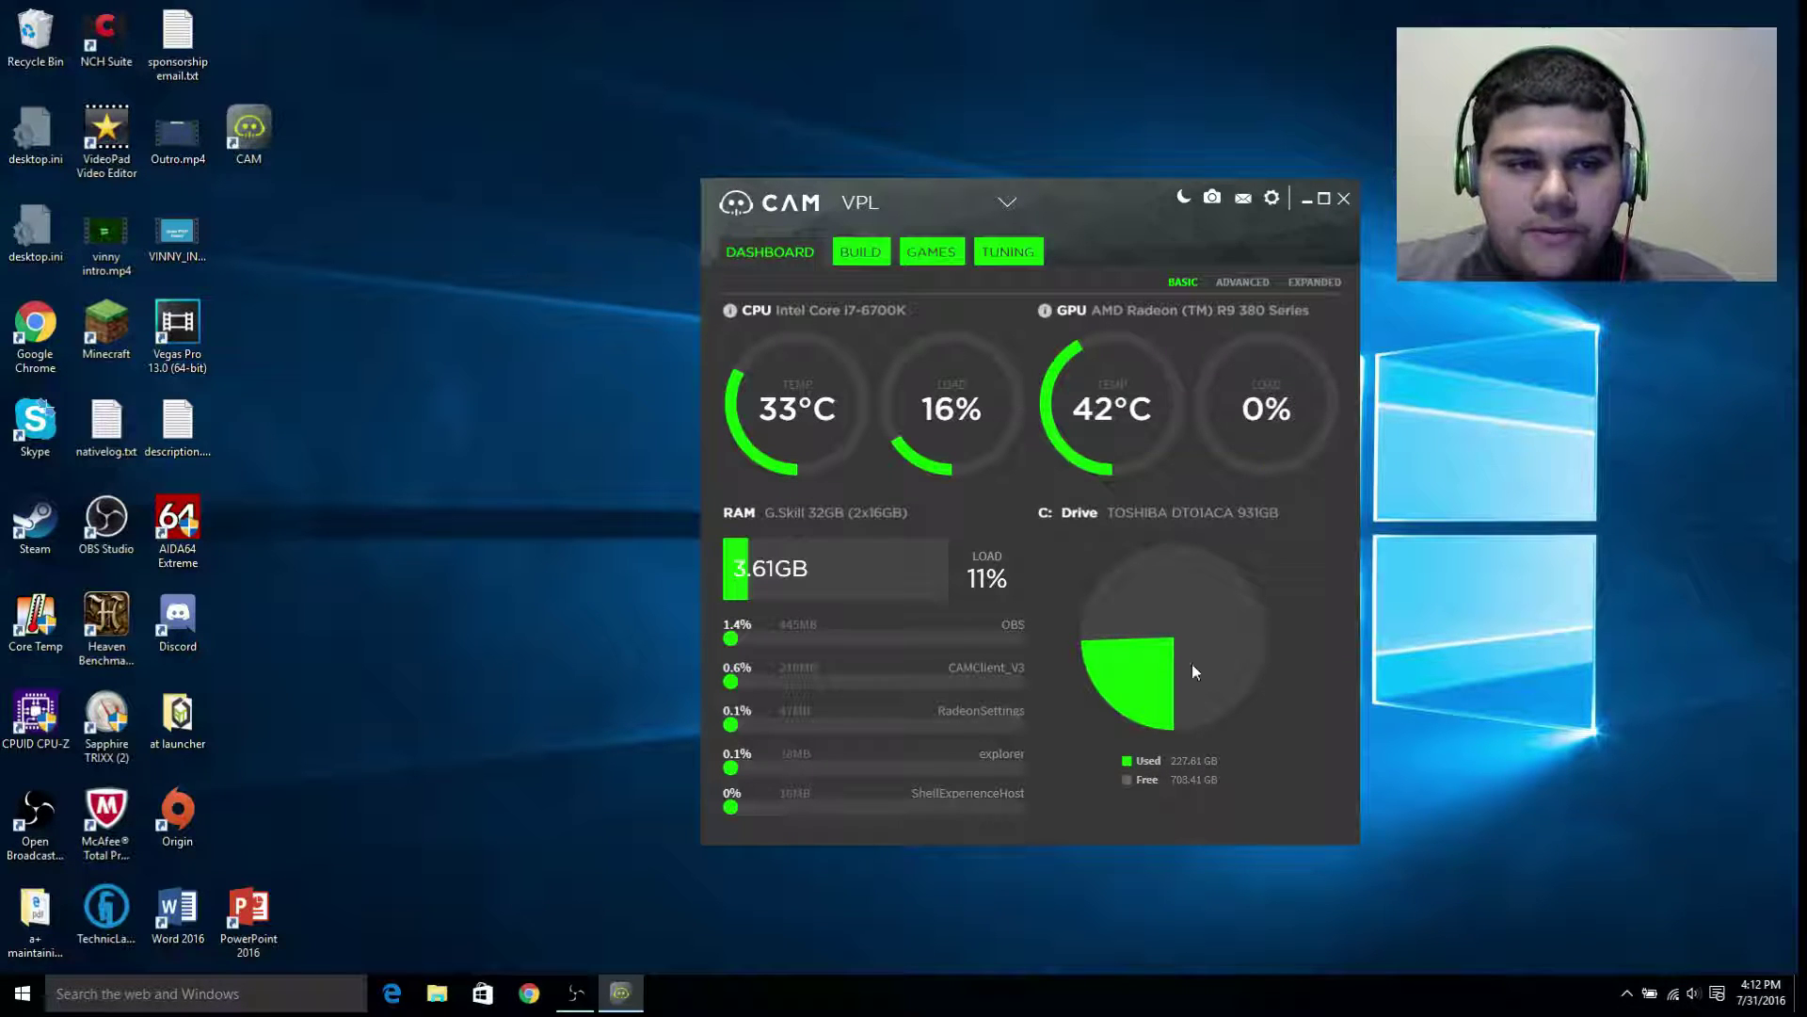
- Show the Build page with Skylake, Z170 Extreme6 and 32 GB DDR4 details, window moved up-right
left_click(870, 263)
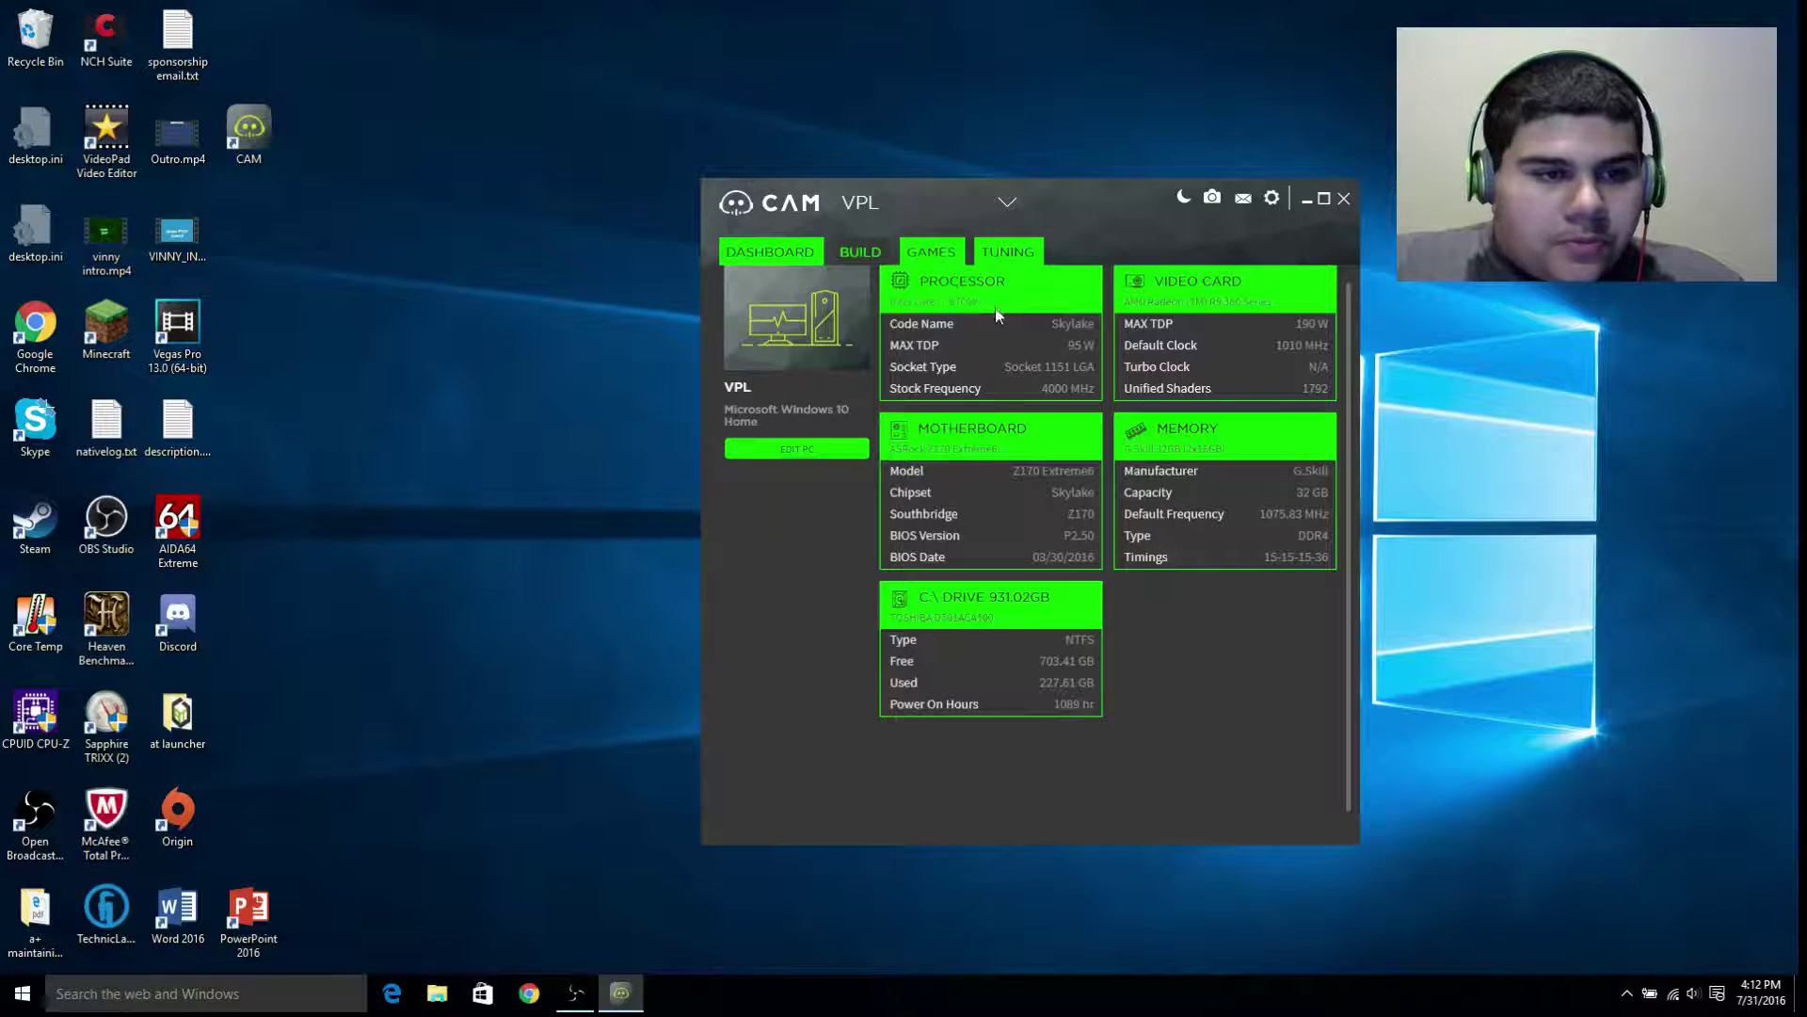
left_click(785, 247)
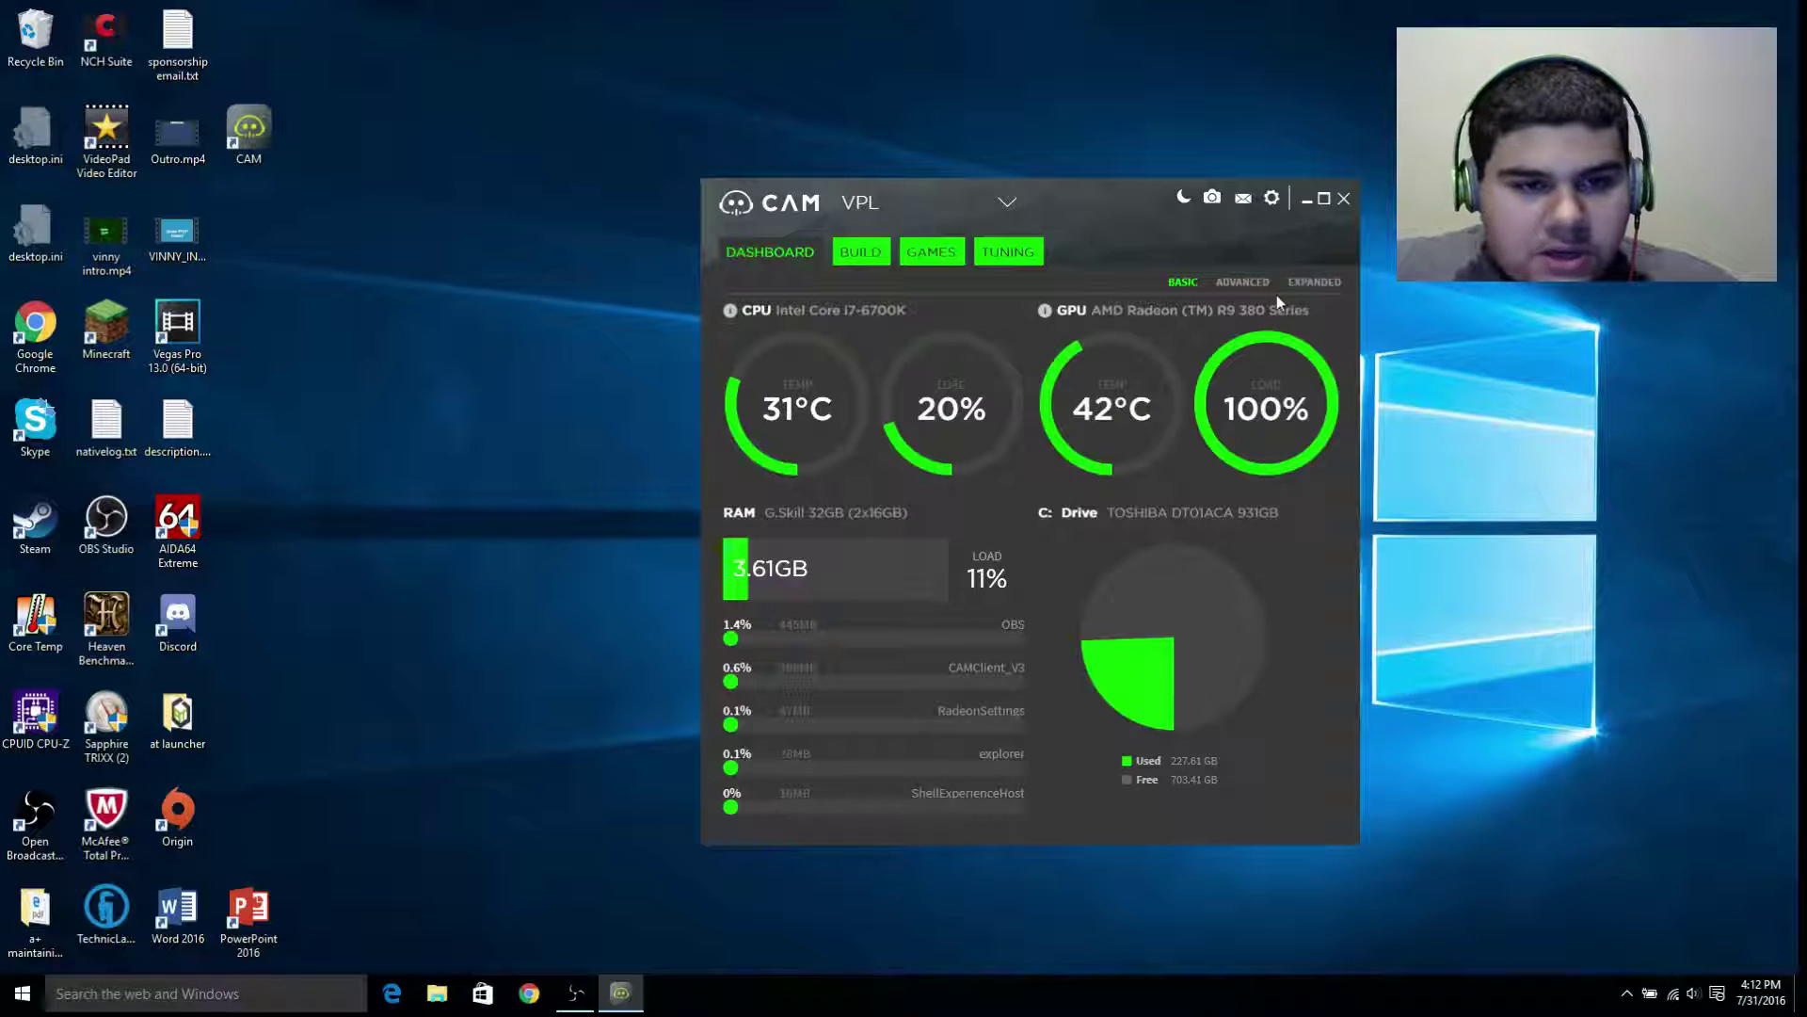
left_click(860, 254)
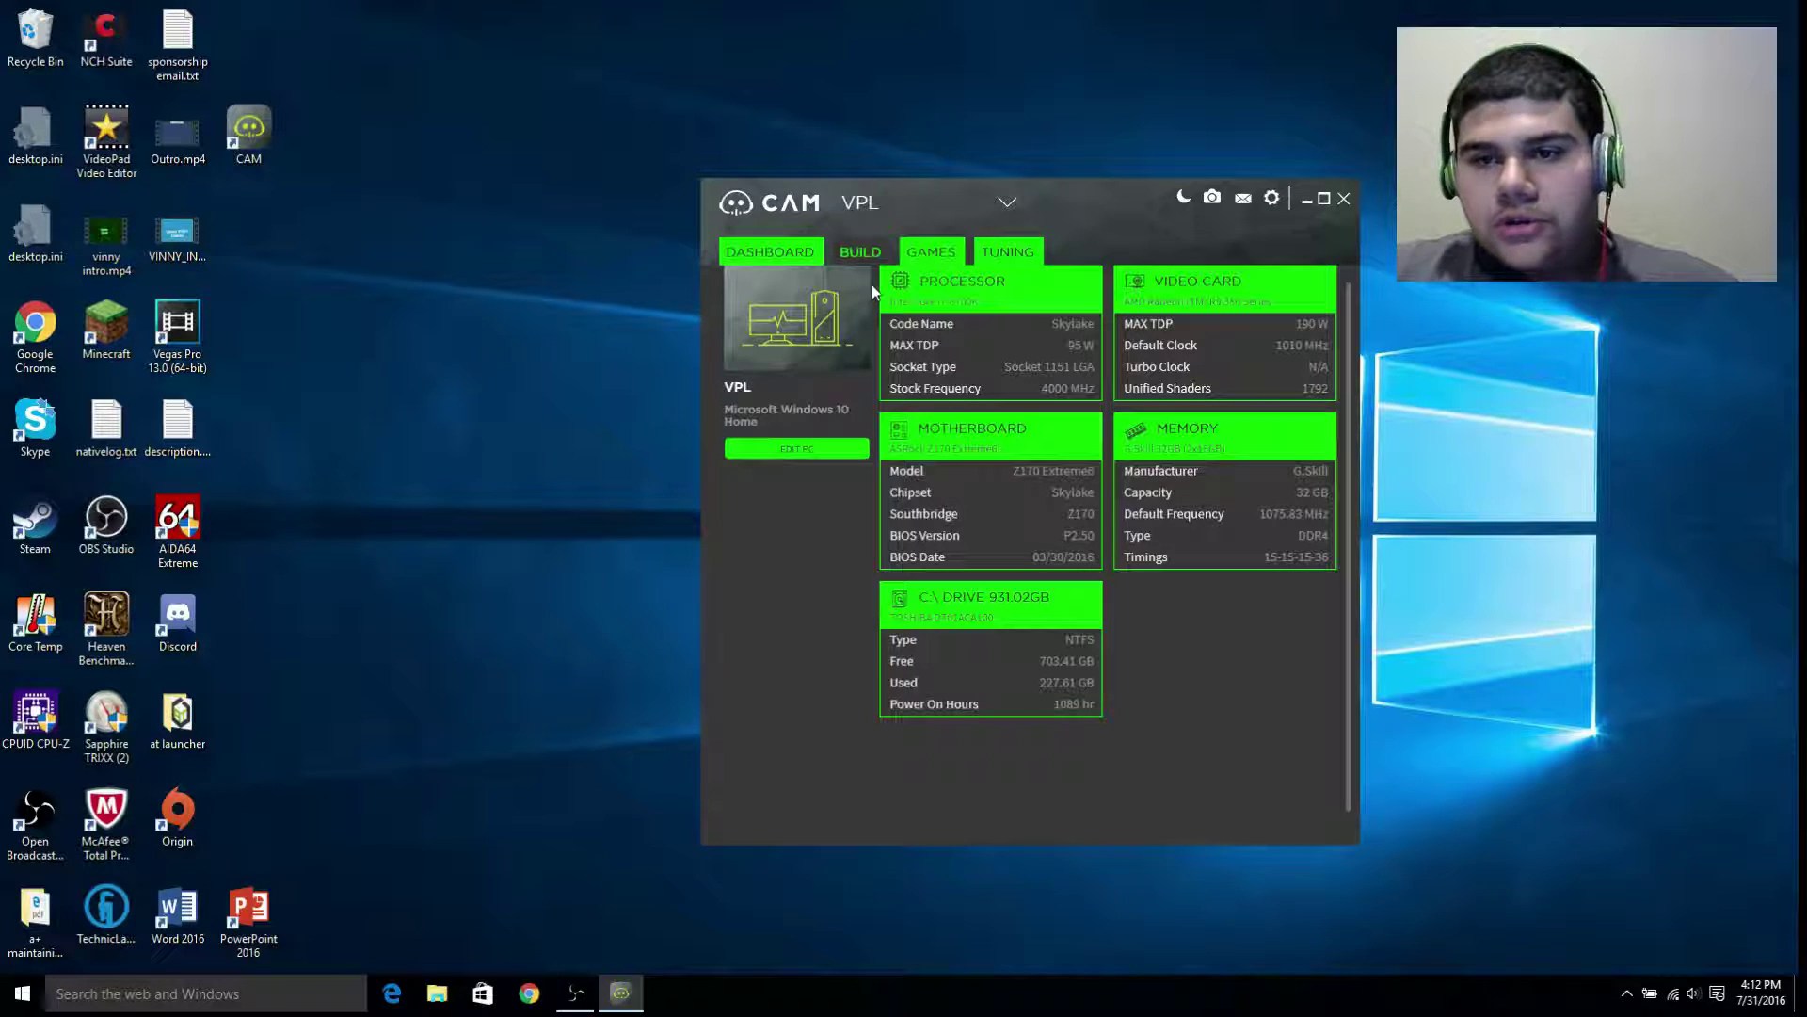
left_click_drag(1096, 207, 1256, 125)
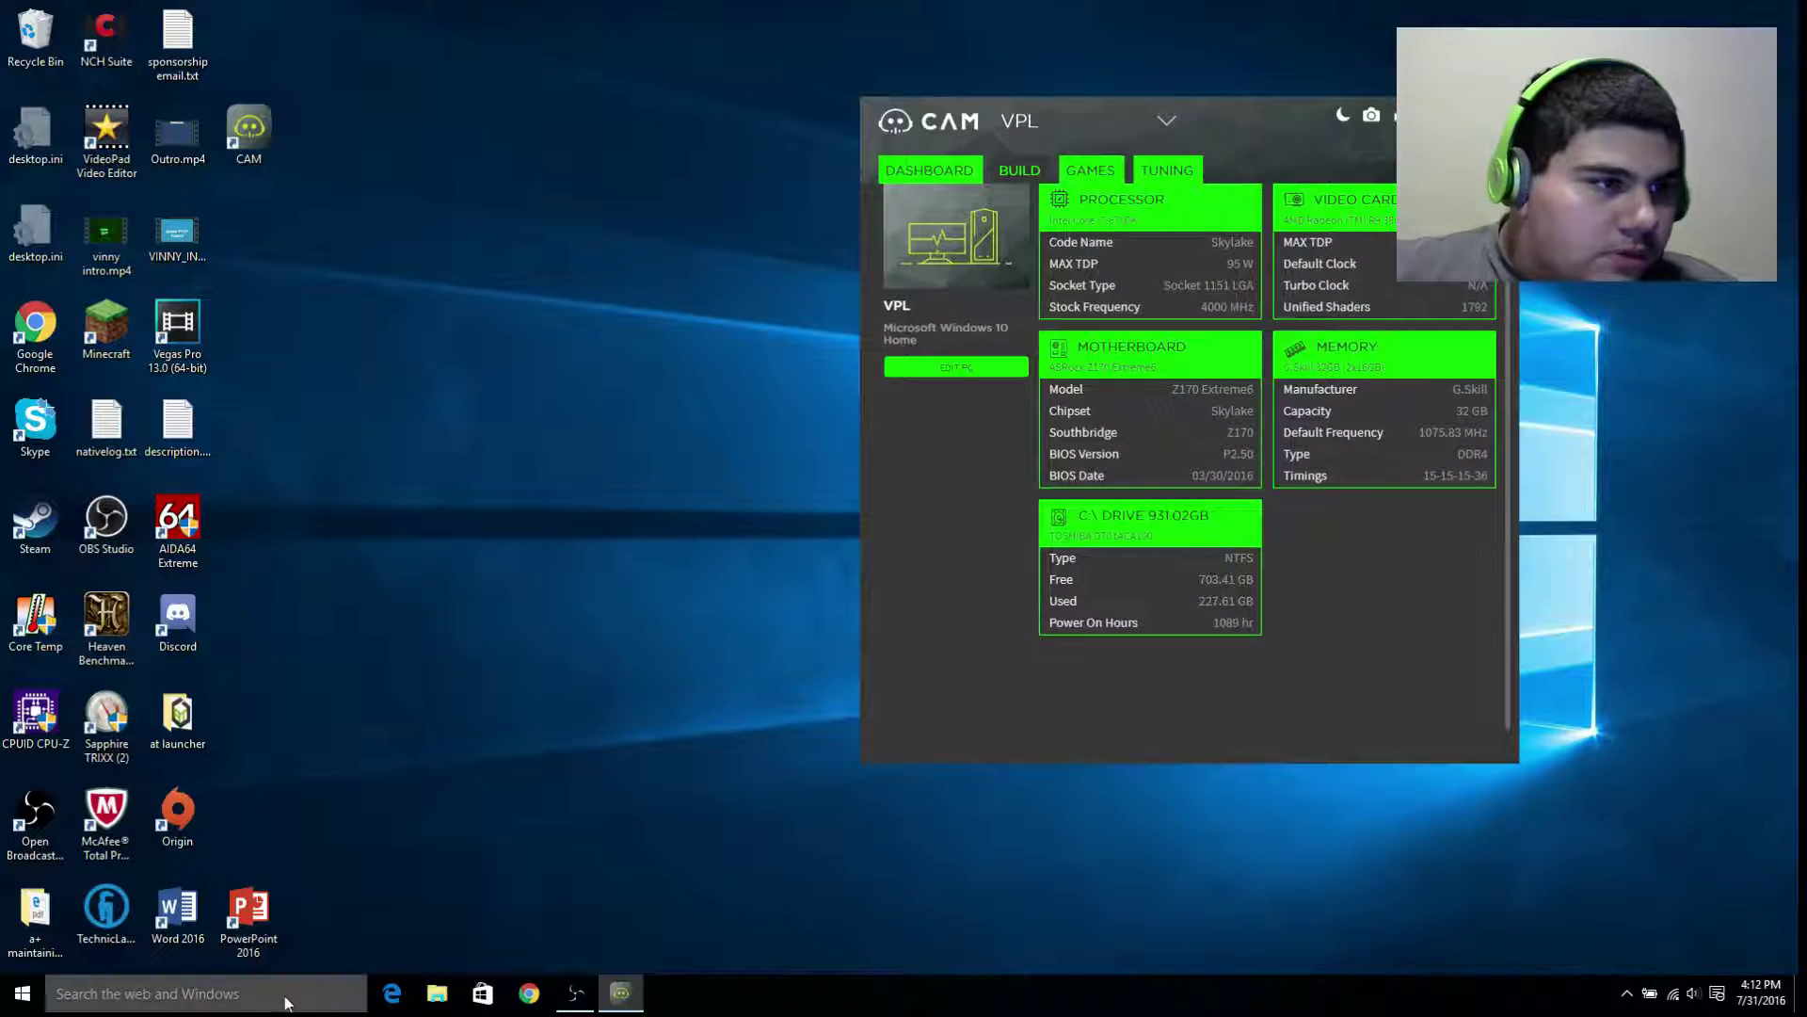
left_click(216, 1012)
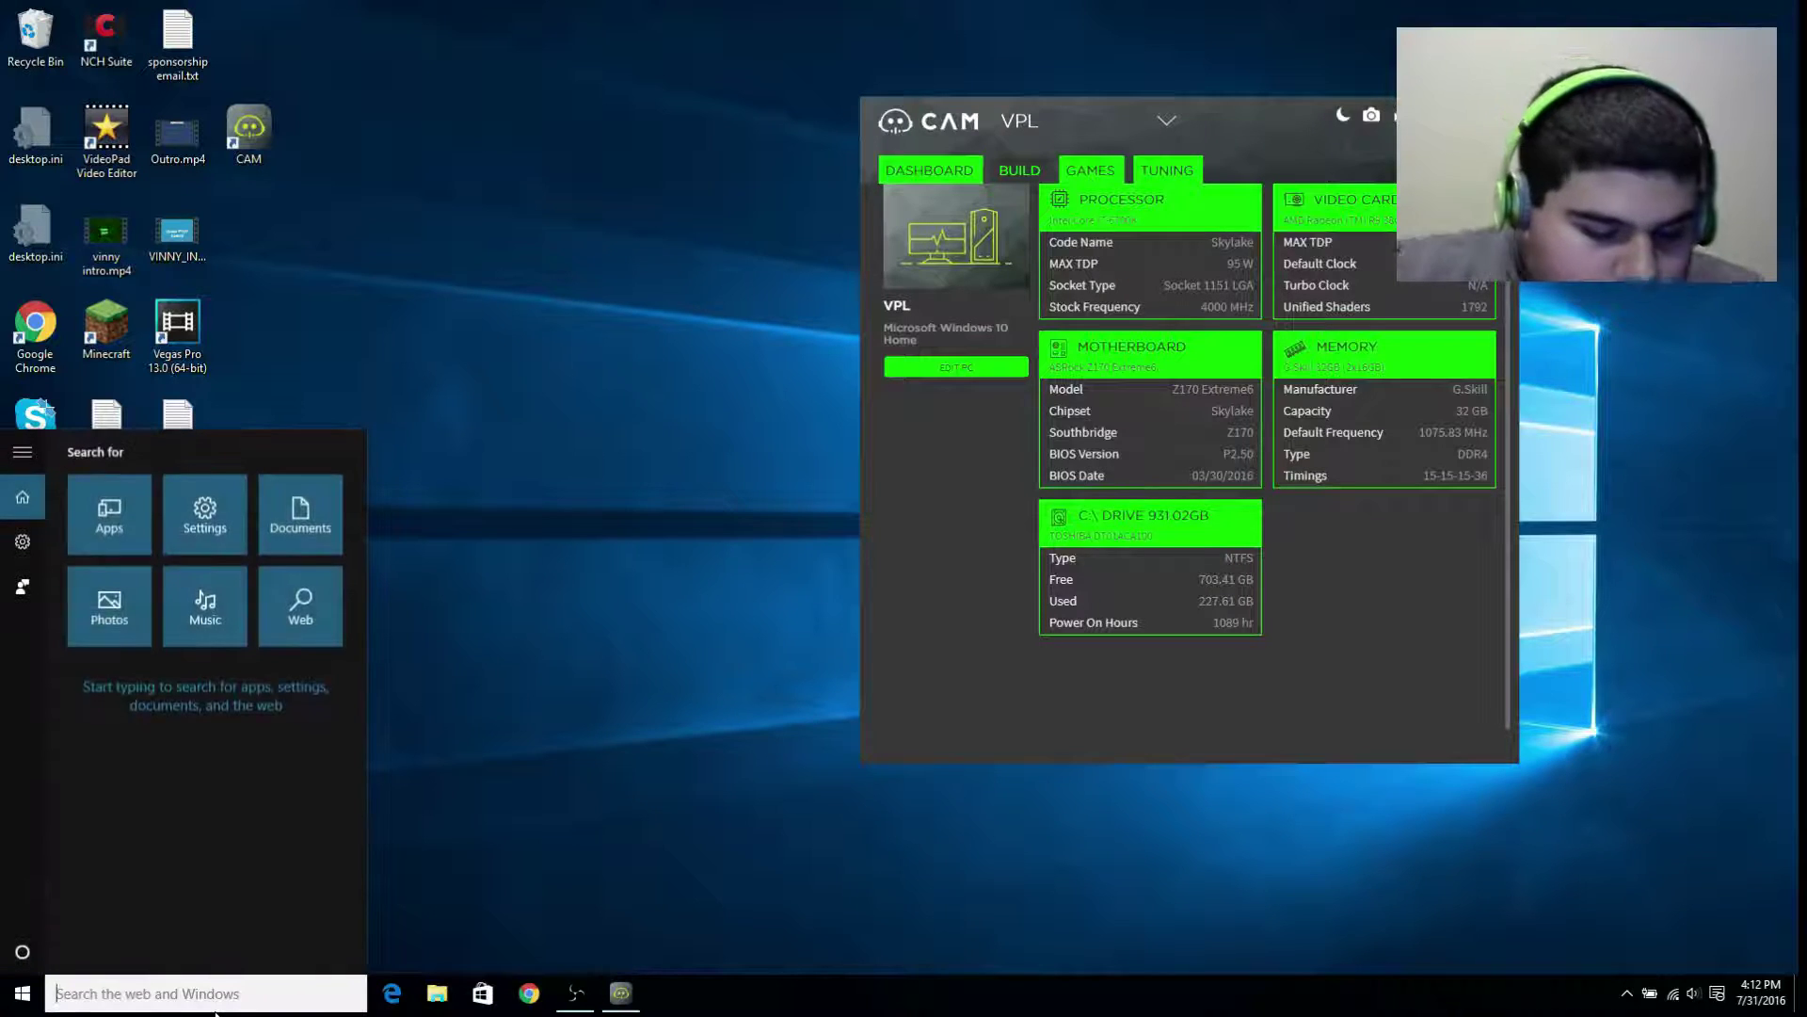
type("specc")
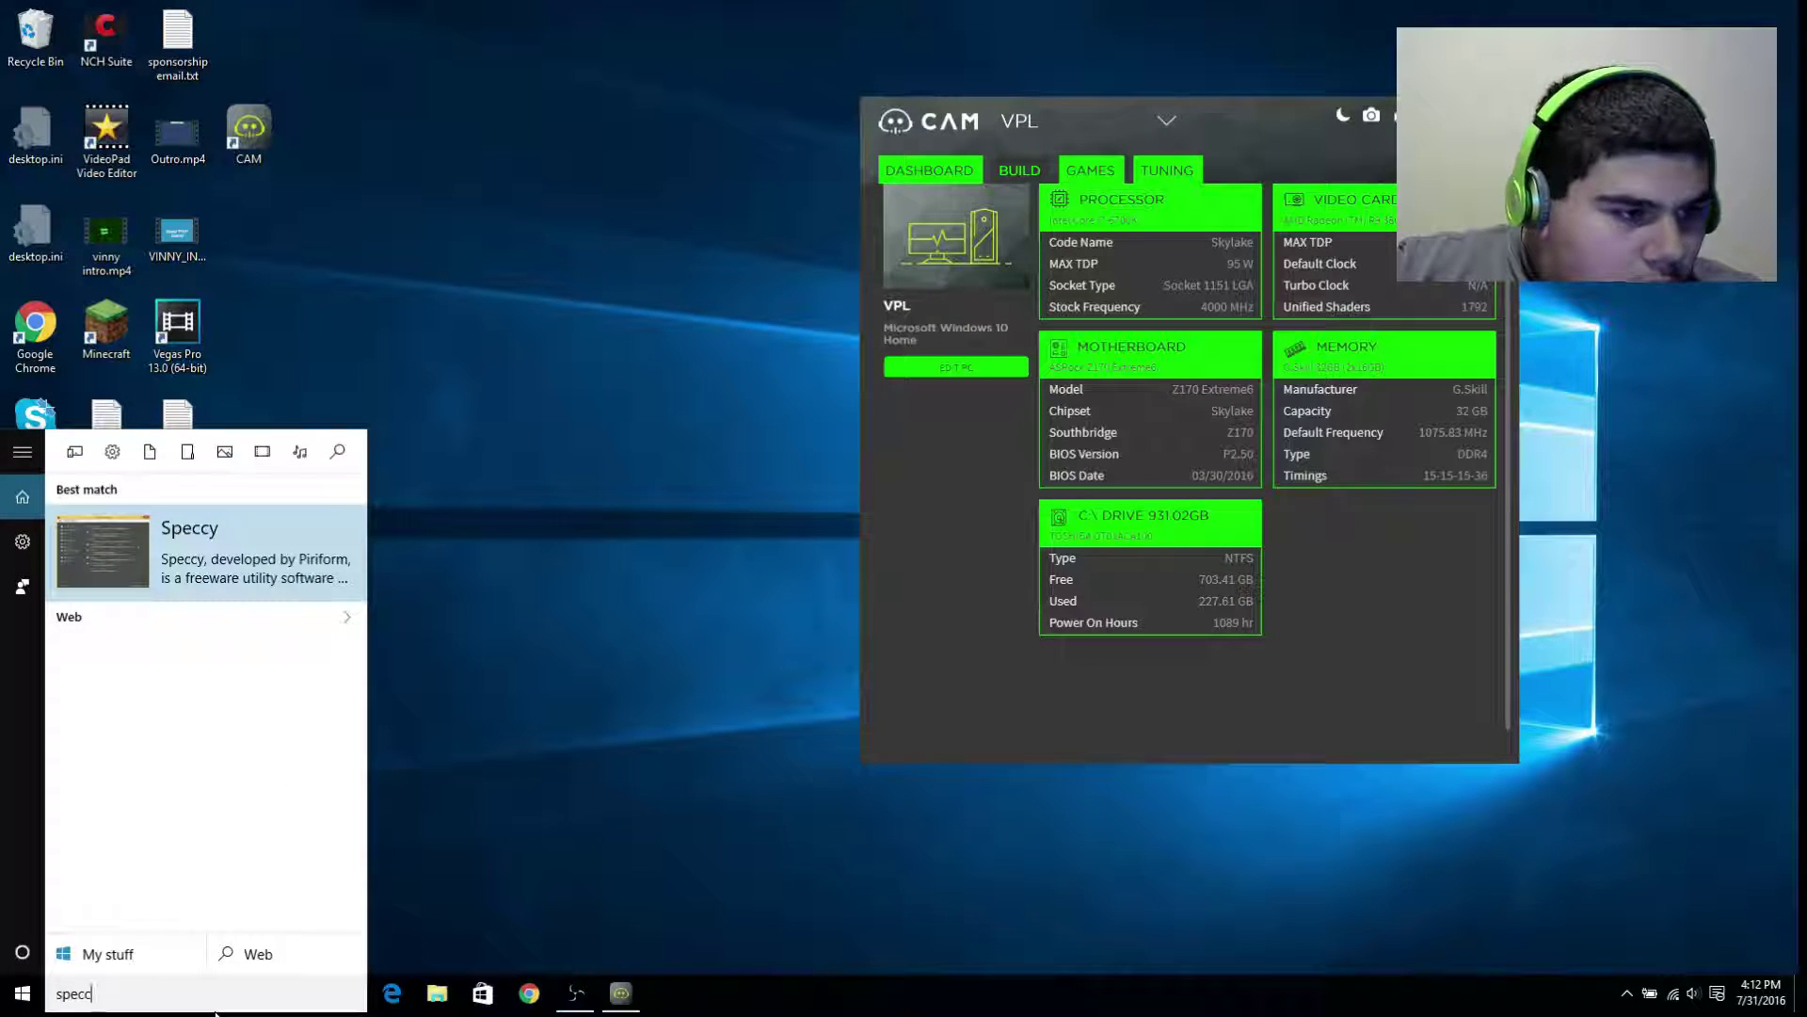
key("BackSpace")
key("BackSpace")
key("BackSpace")
key("BackSpace")
key("BackSpace")
key("Escape")
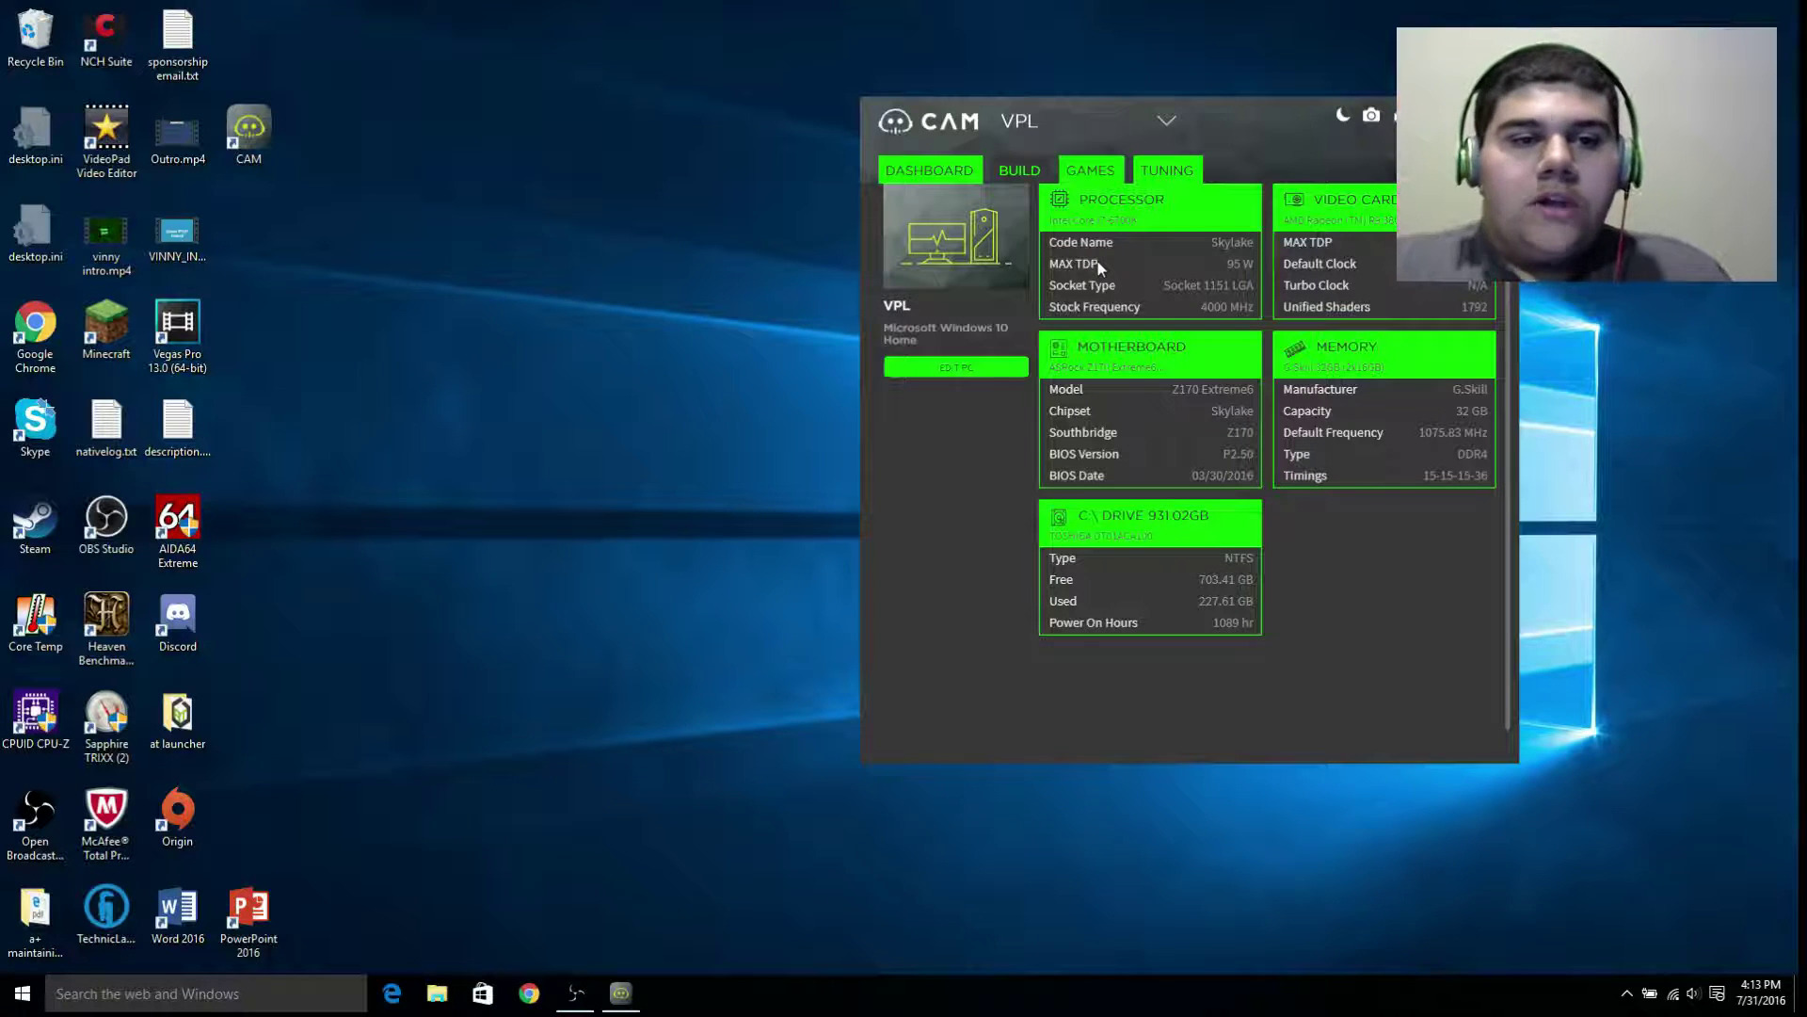
- Drag the CAM Build window left and slightly down on the desktop
left_click_drag(1274, 117, 1139, 143)
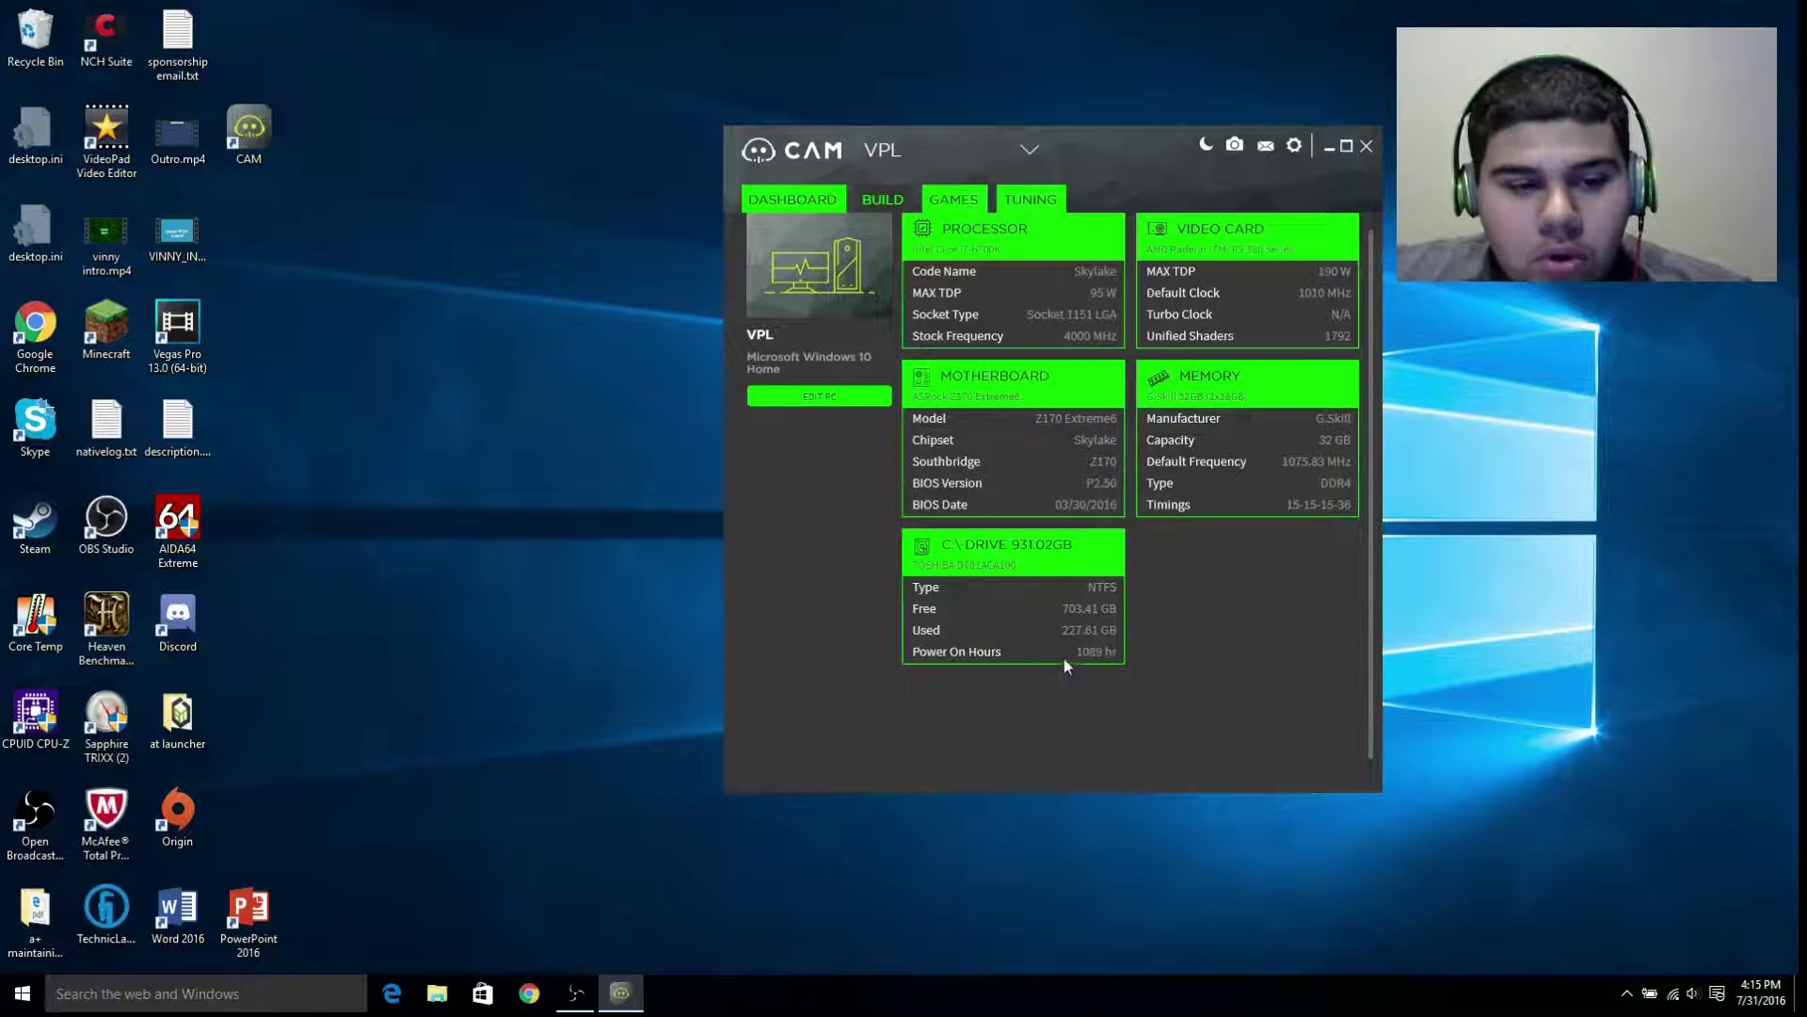
- Launch Calculator from Windows search and move it to the left
left_click(294, 994)
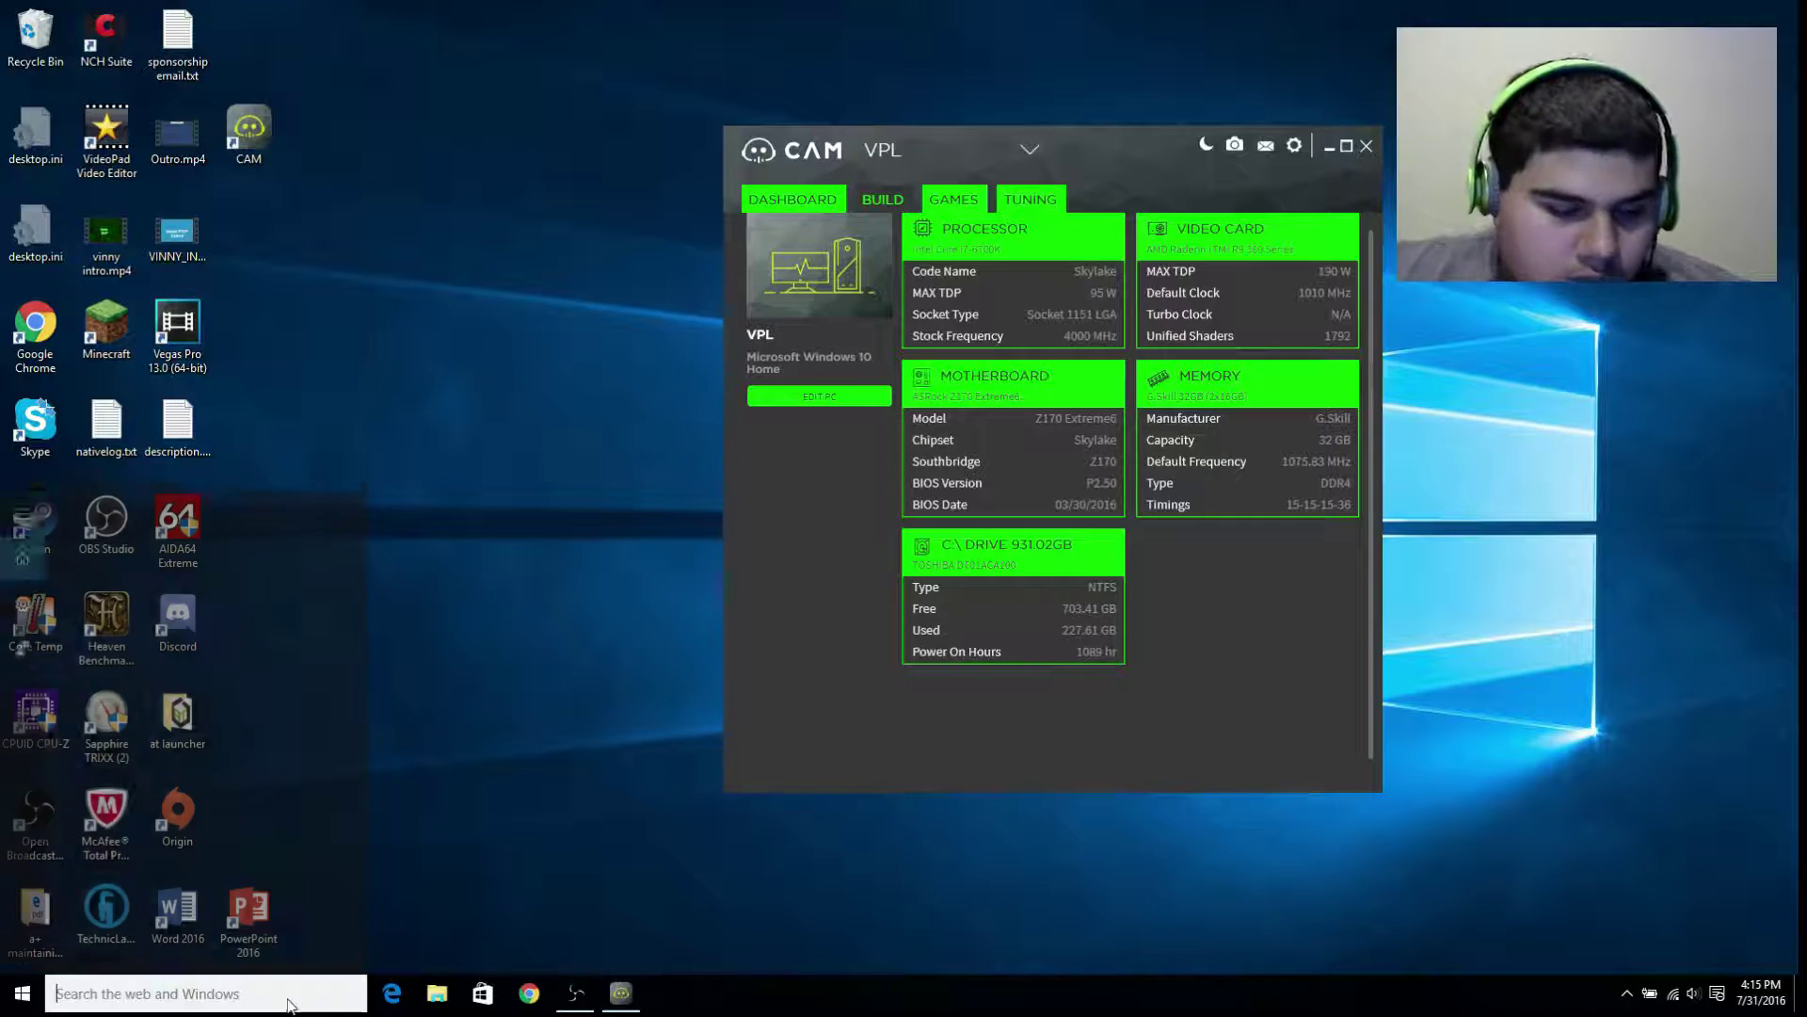
type("cal")
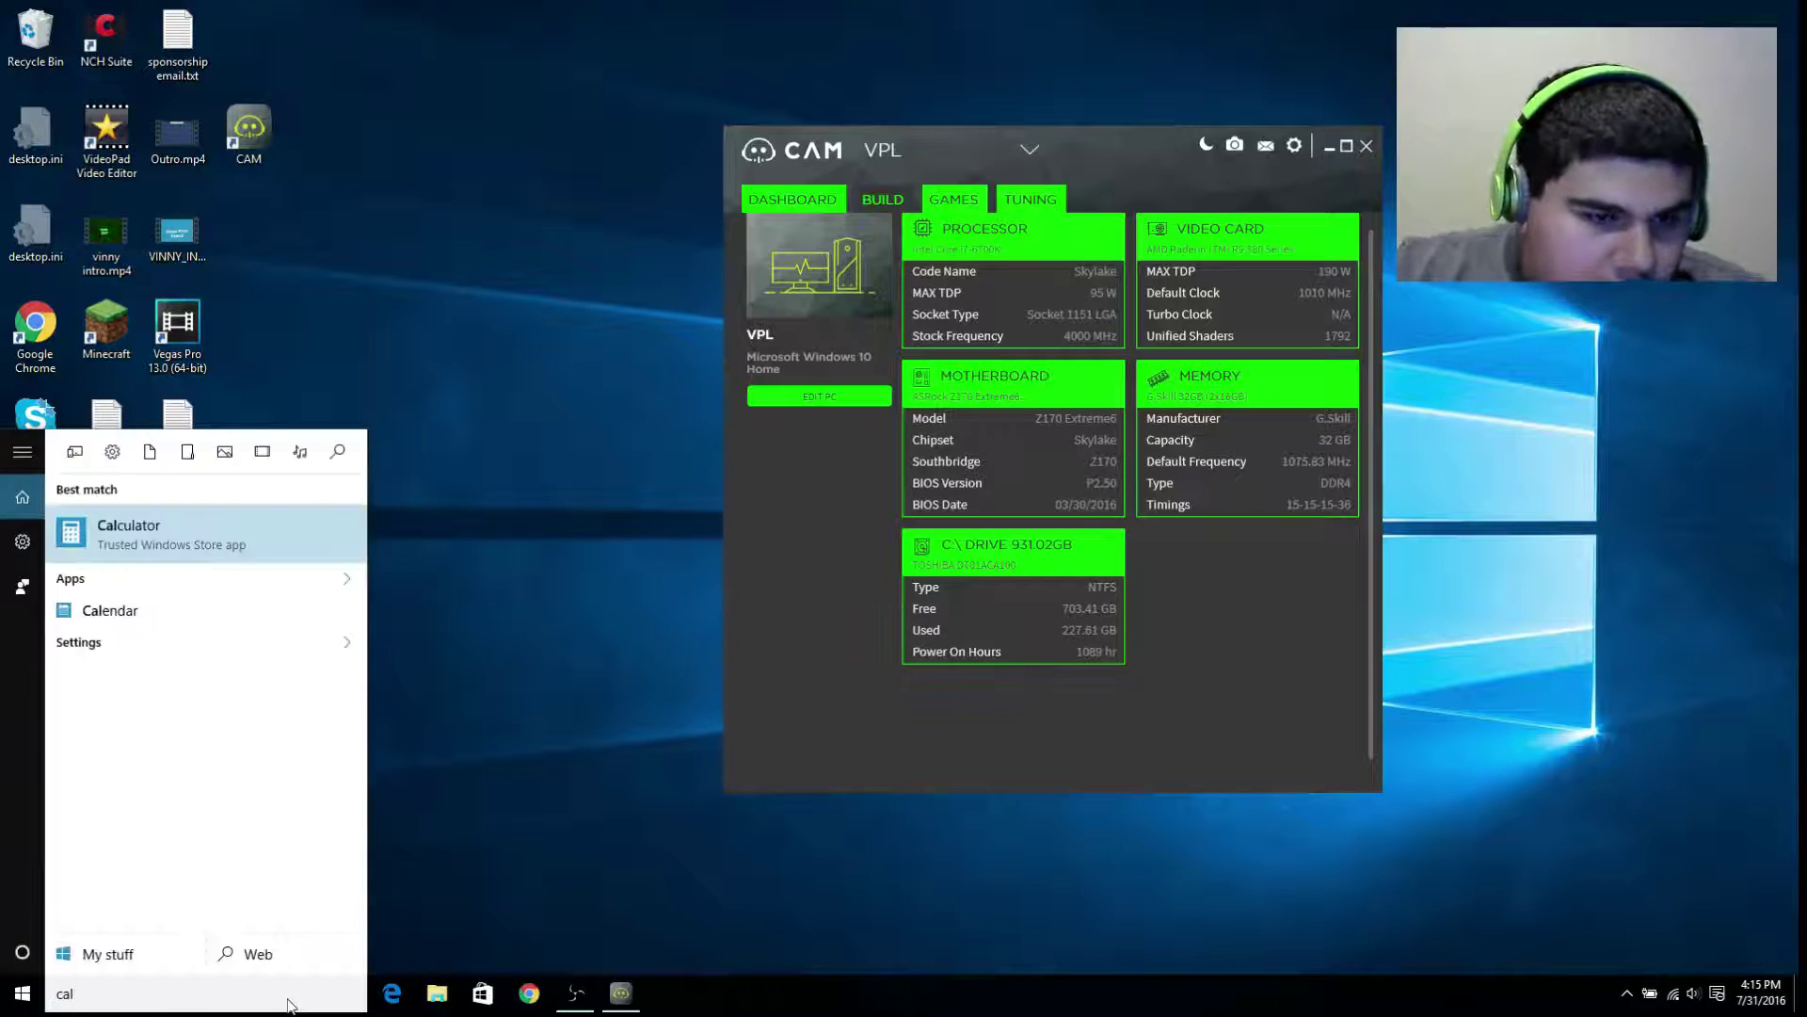
key("Return")
left_click_drag(978, 217, 556, 205)
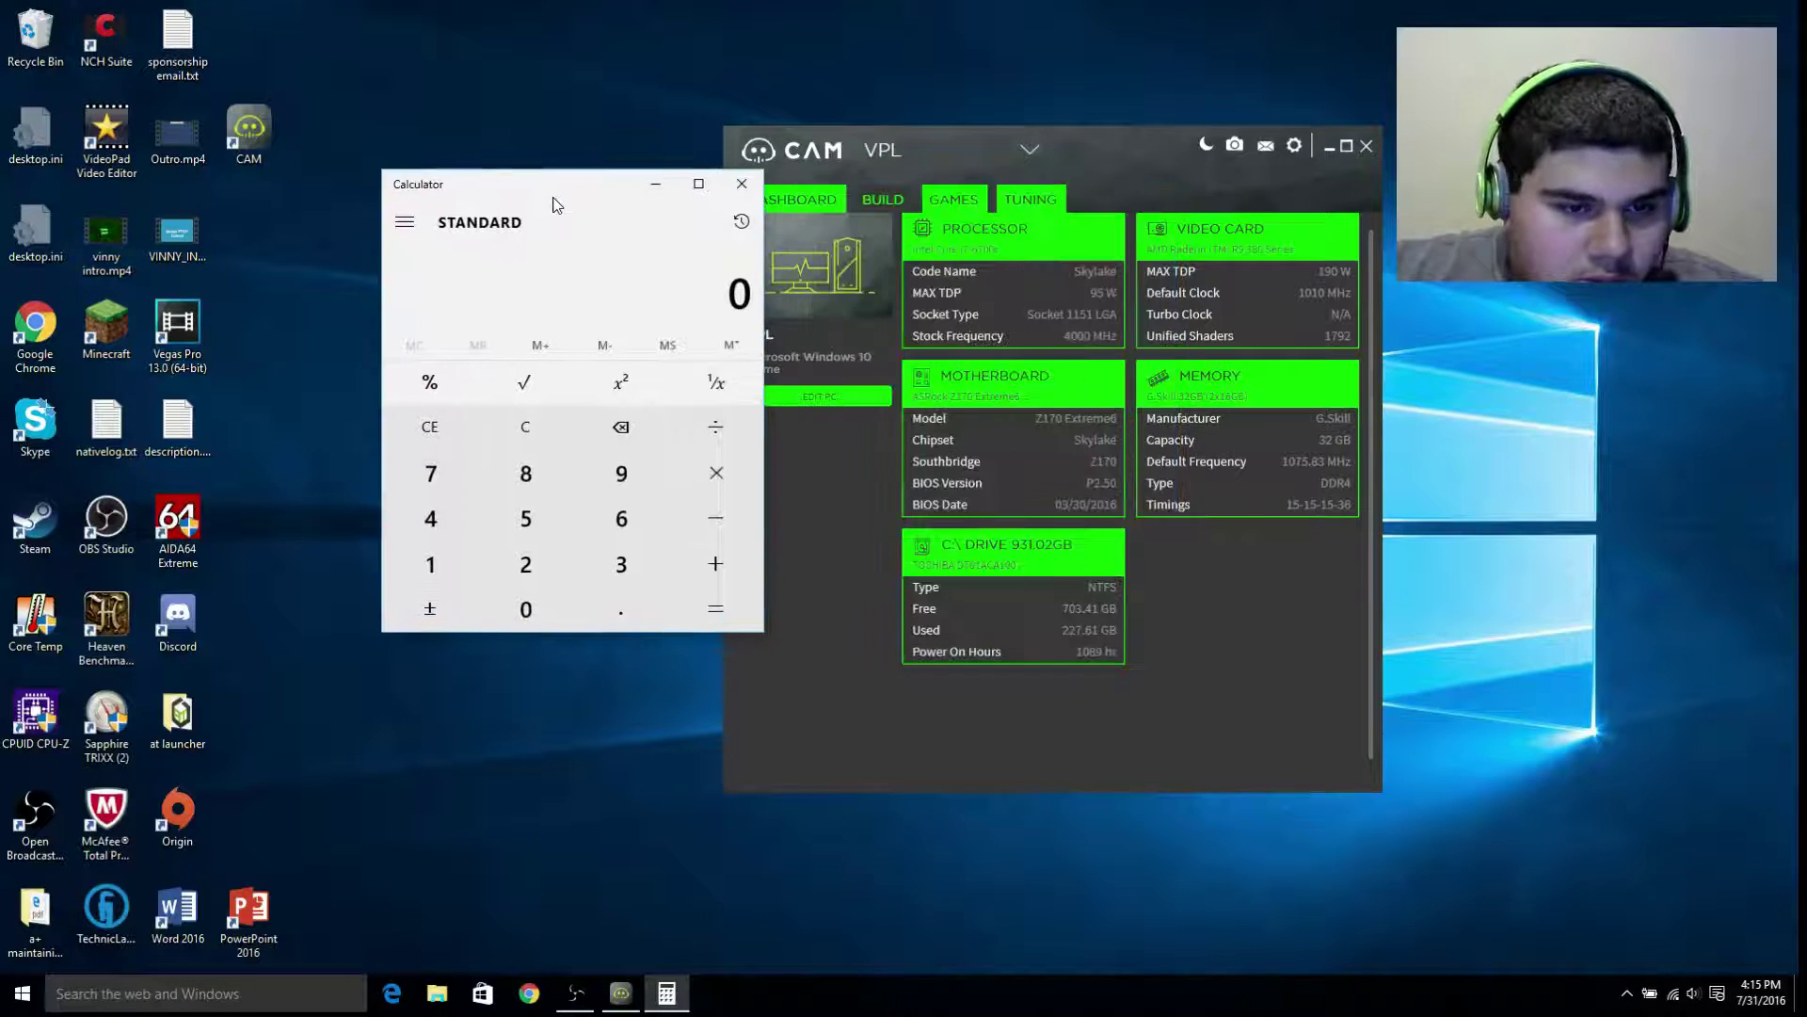
- Calculate 1089 ÷ 24 = 45.375 days, then close Calculator
type("1089")
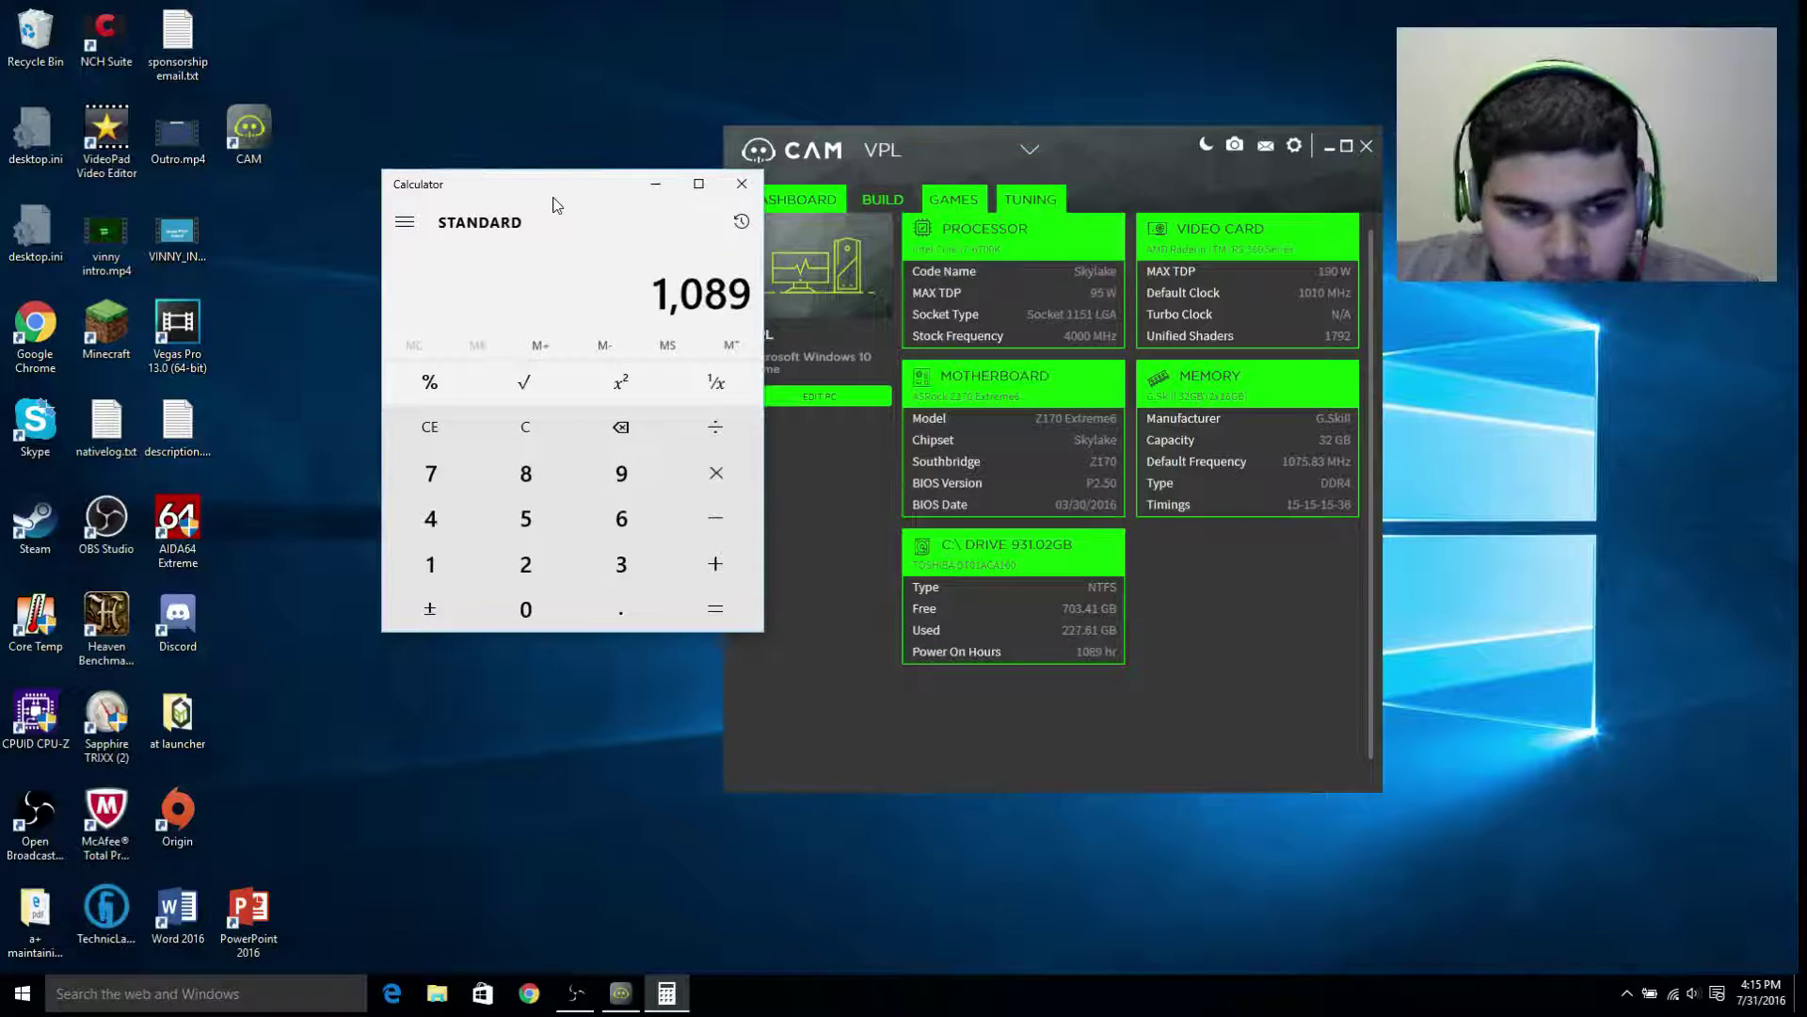
key("slash")
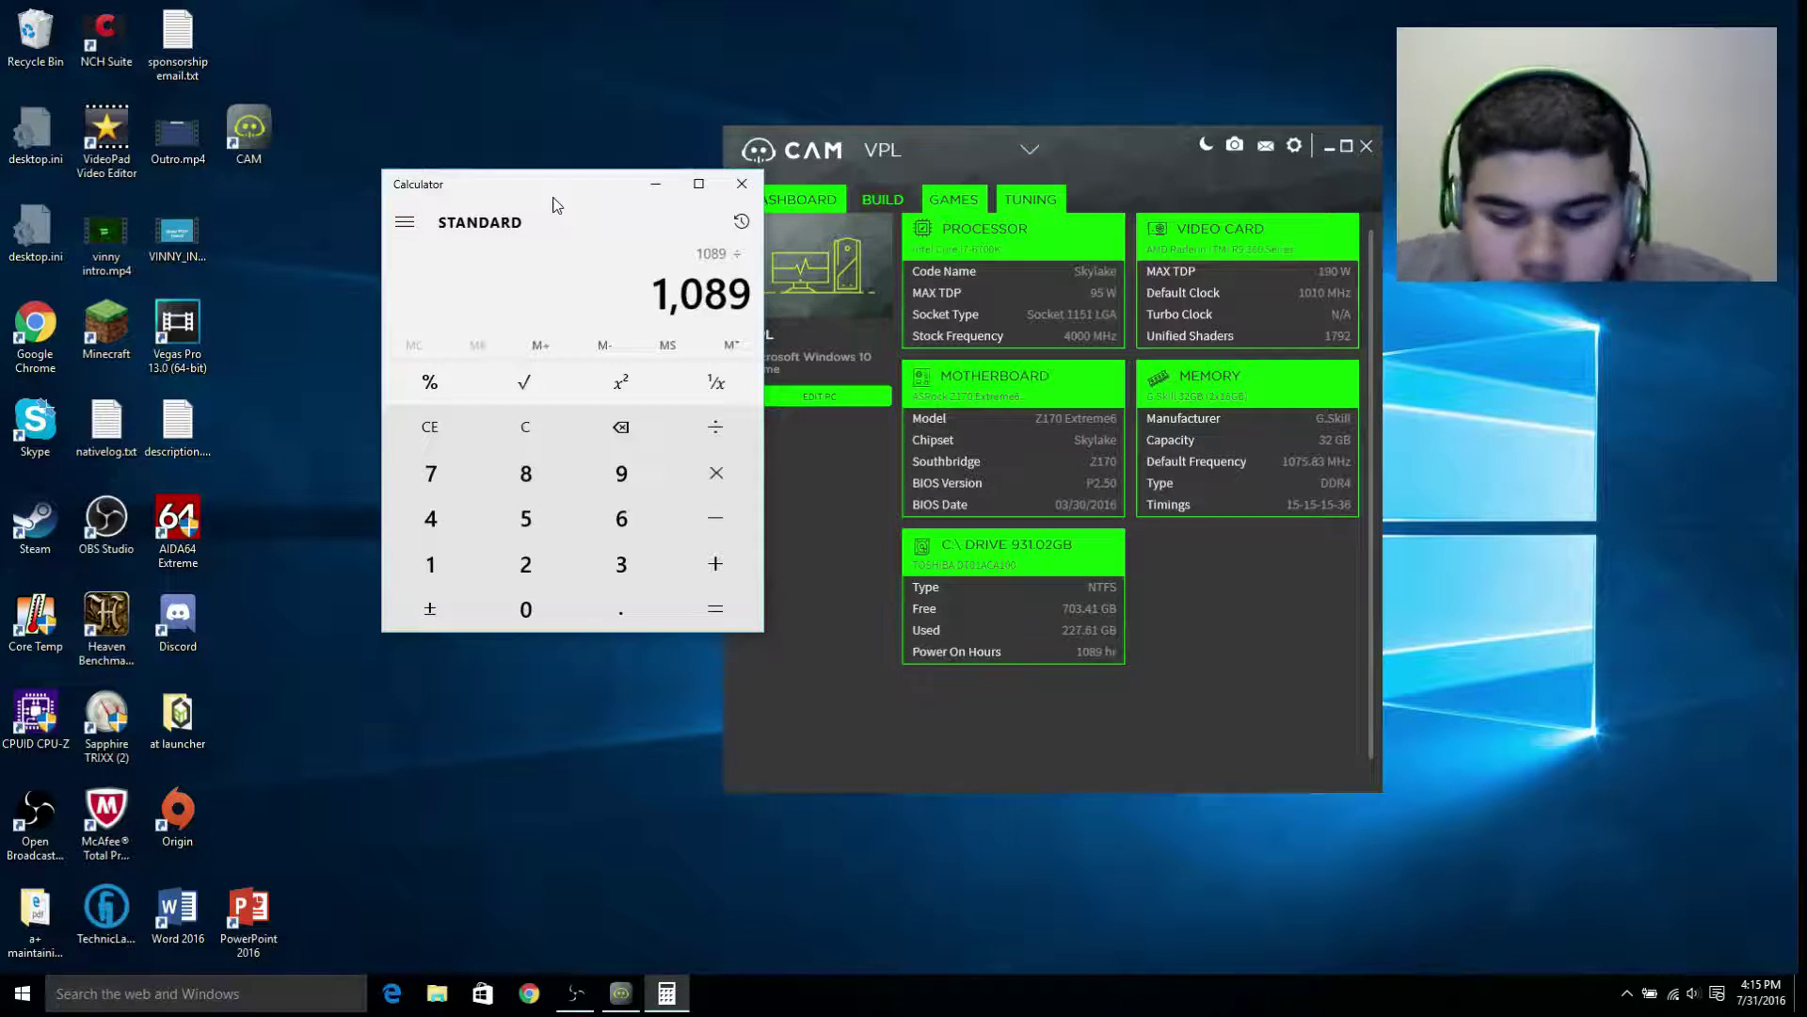
type("24")
key("Return")
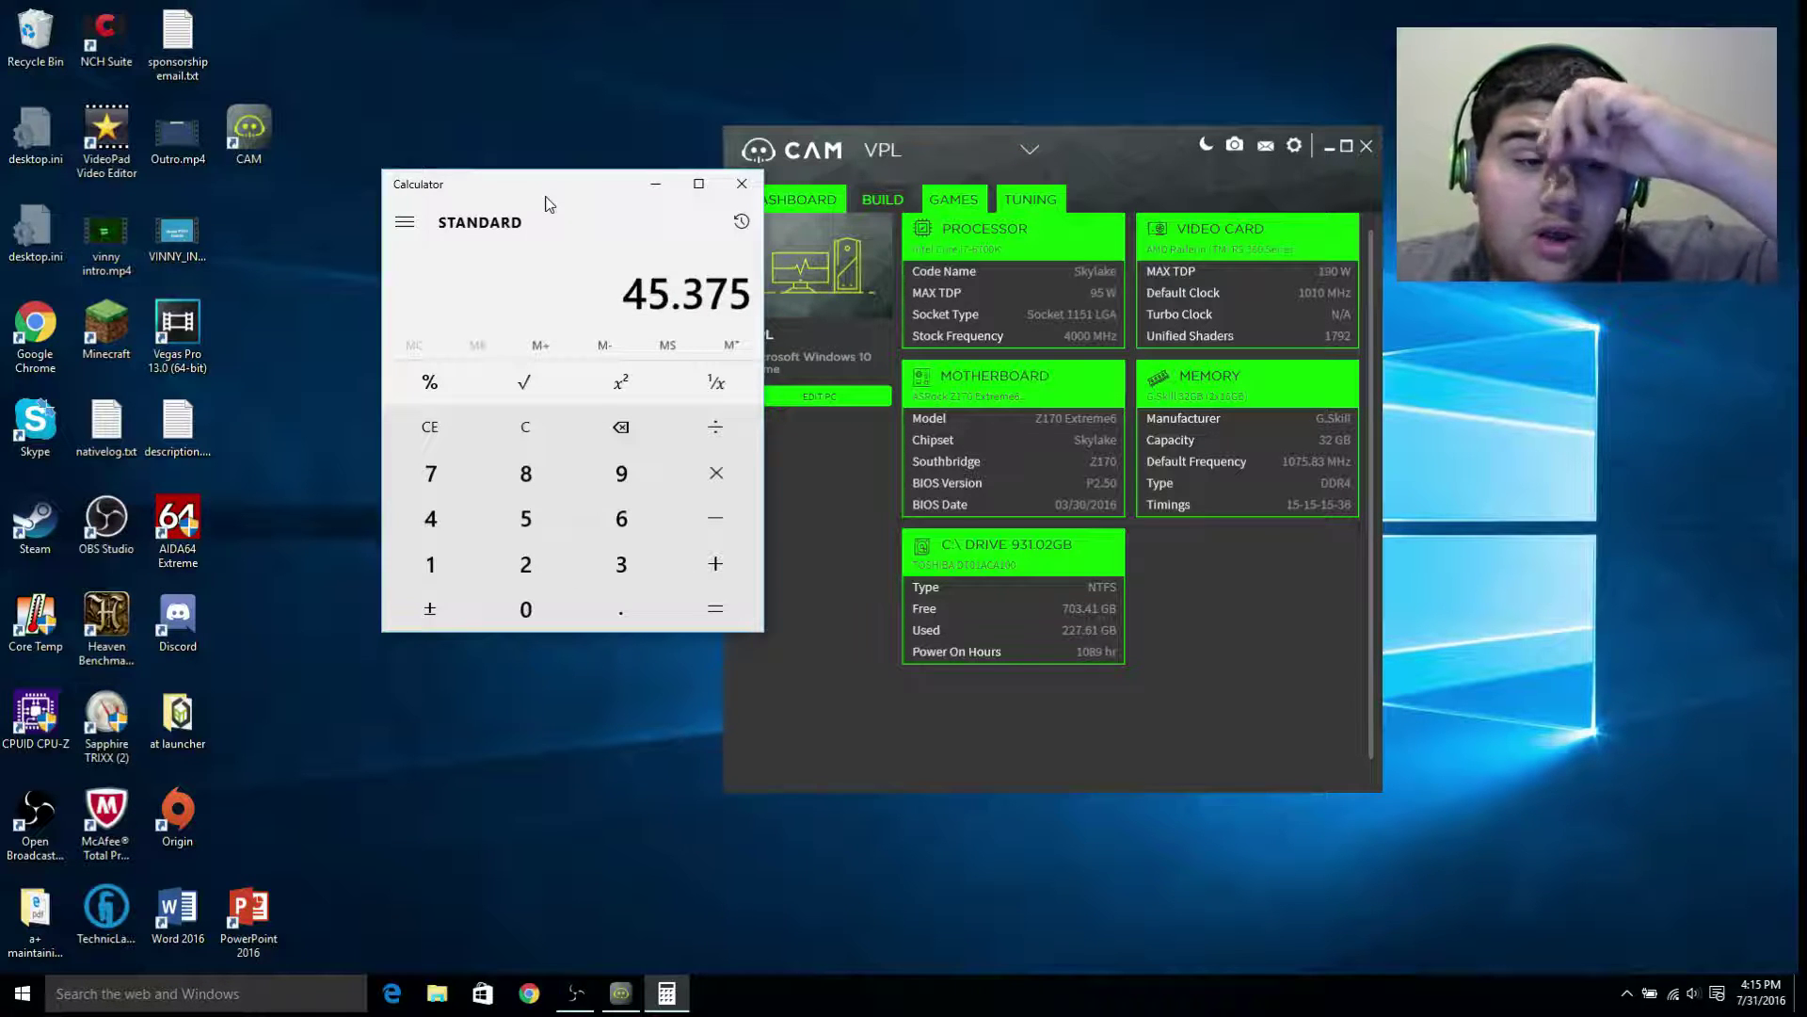
left_click(742, 184)
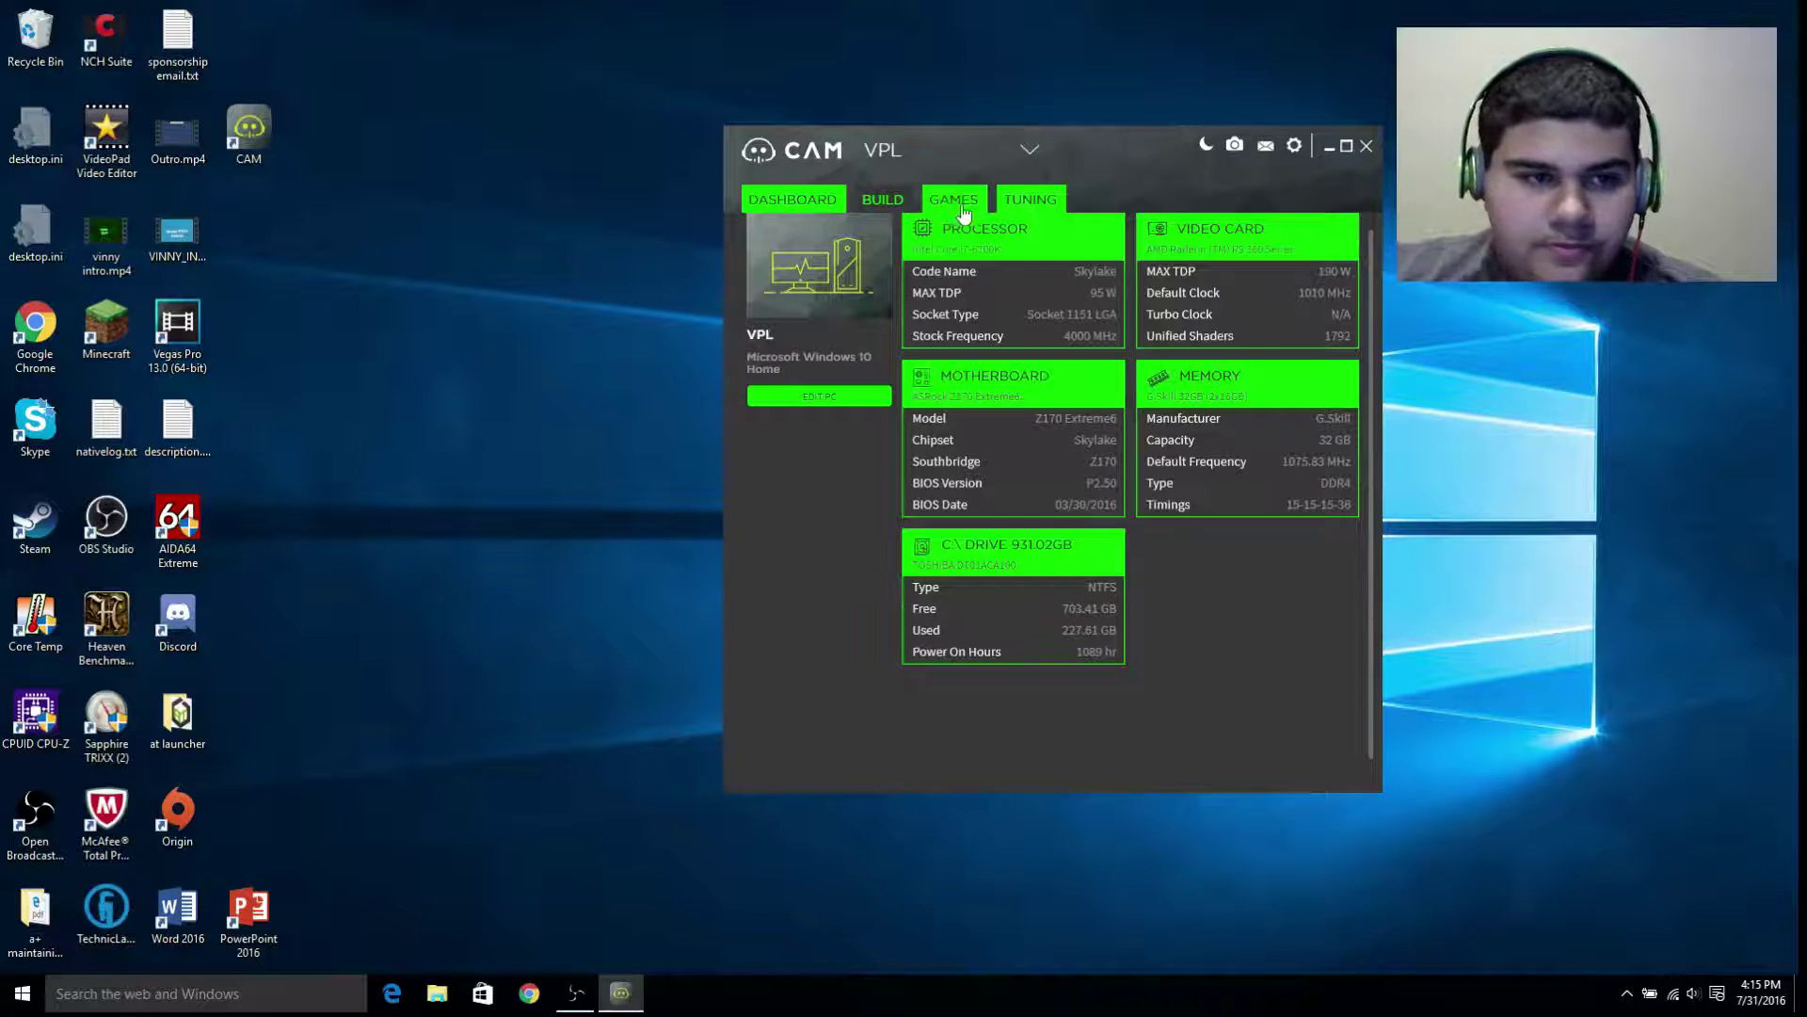
- Show the Dashboard's Advanced CPU and GPU graphs in the full-screen Expanded view
left_click(800, 200)
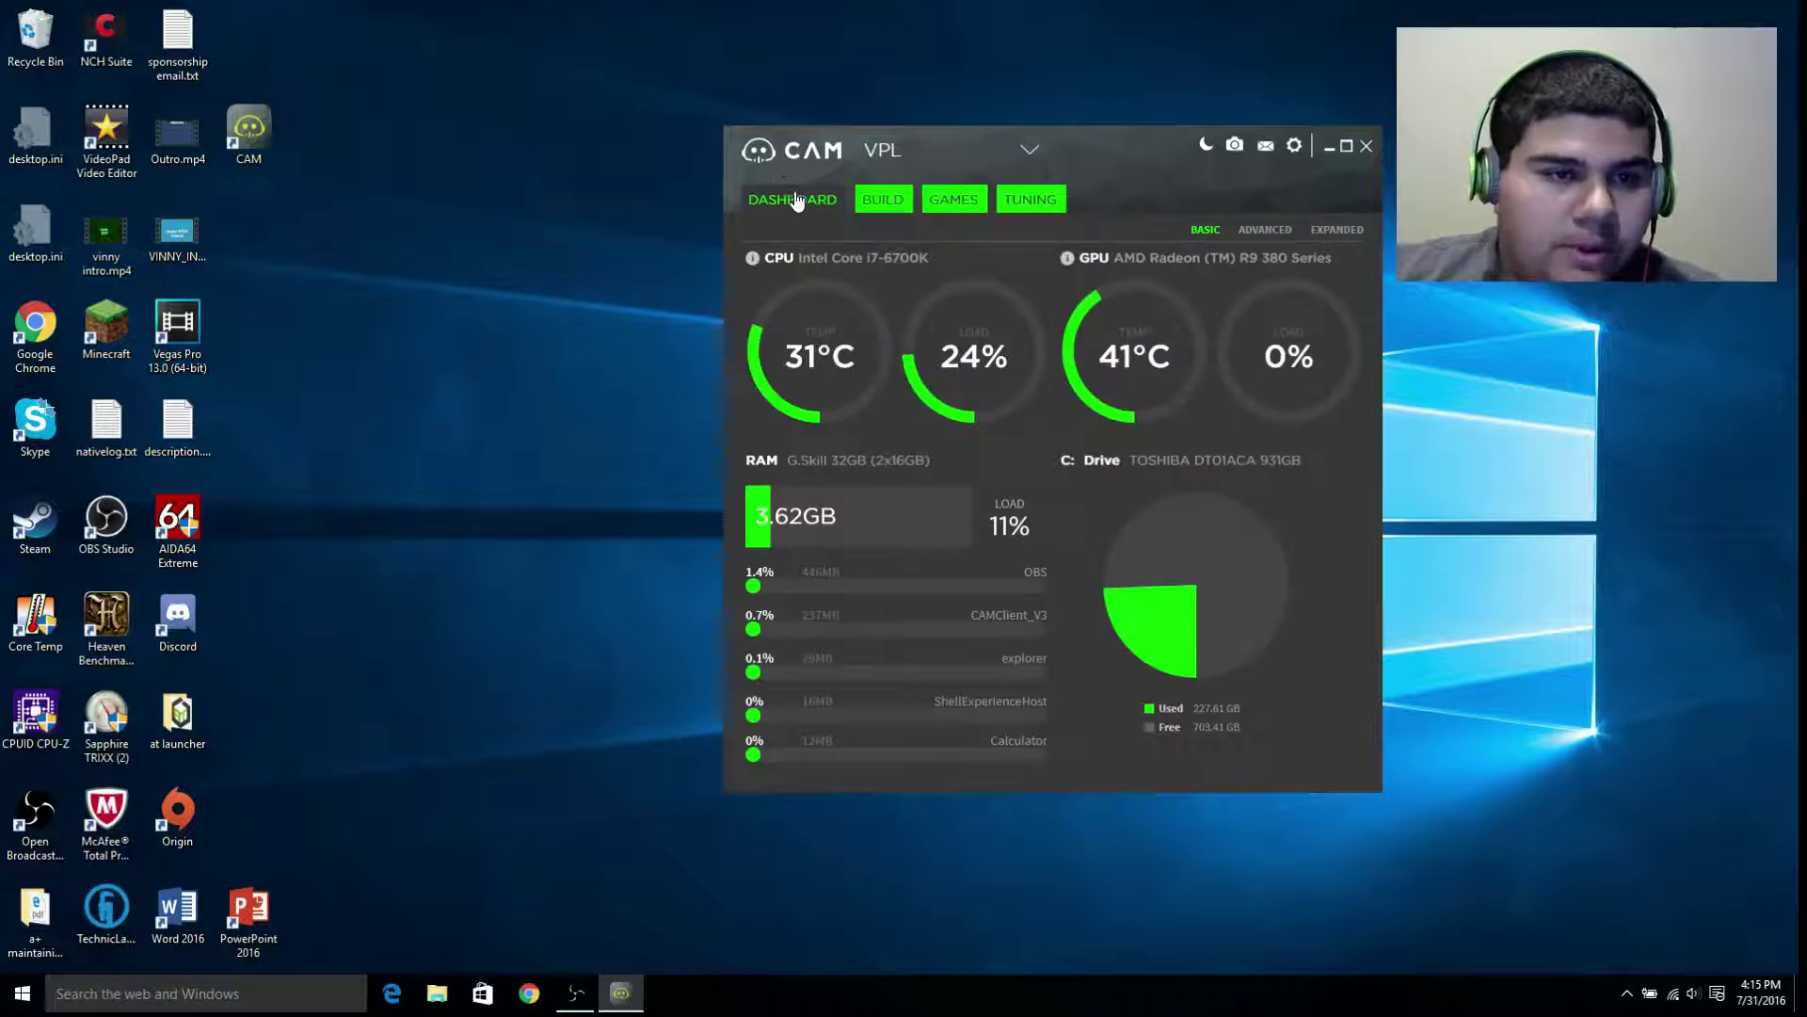
left_click(1266, 230)
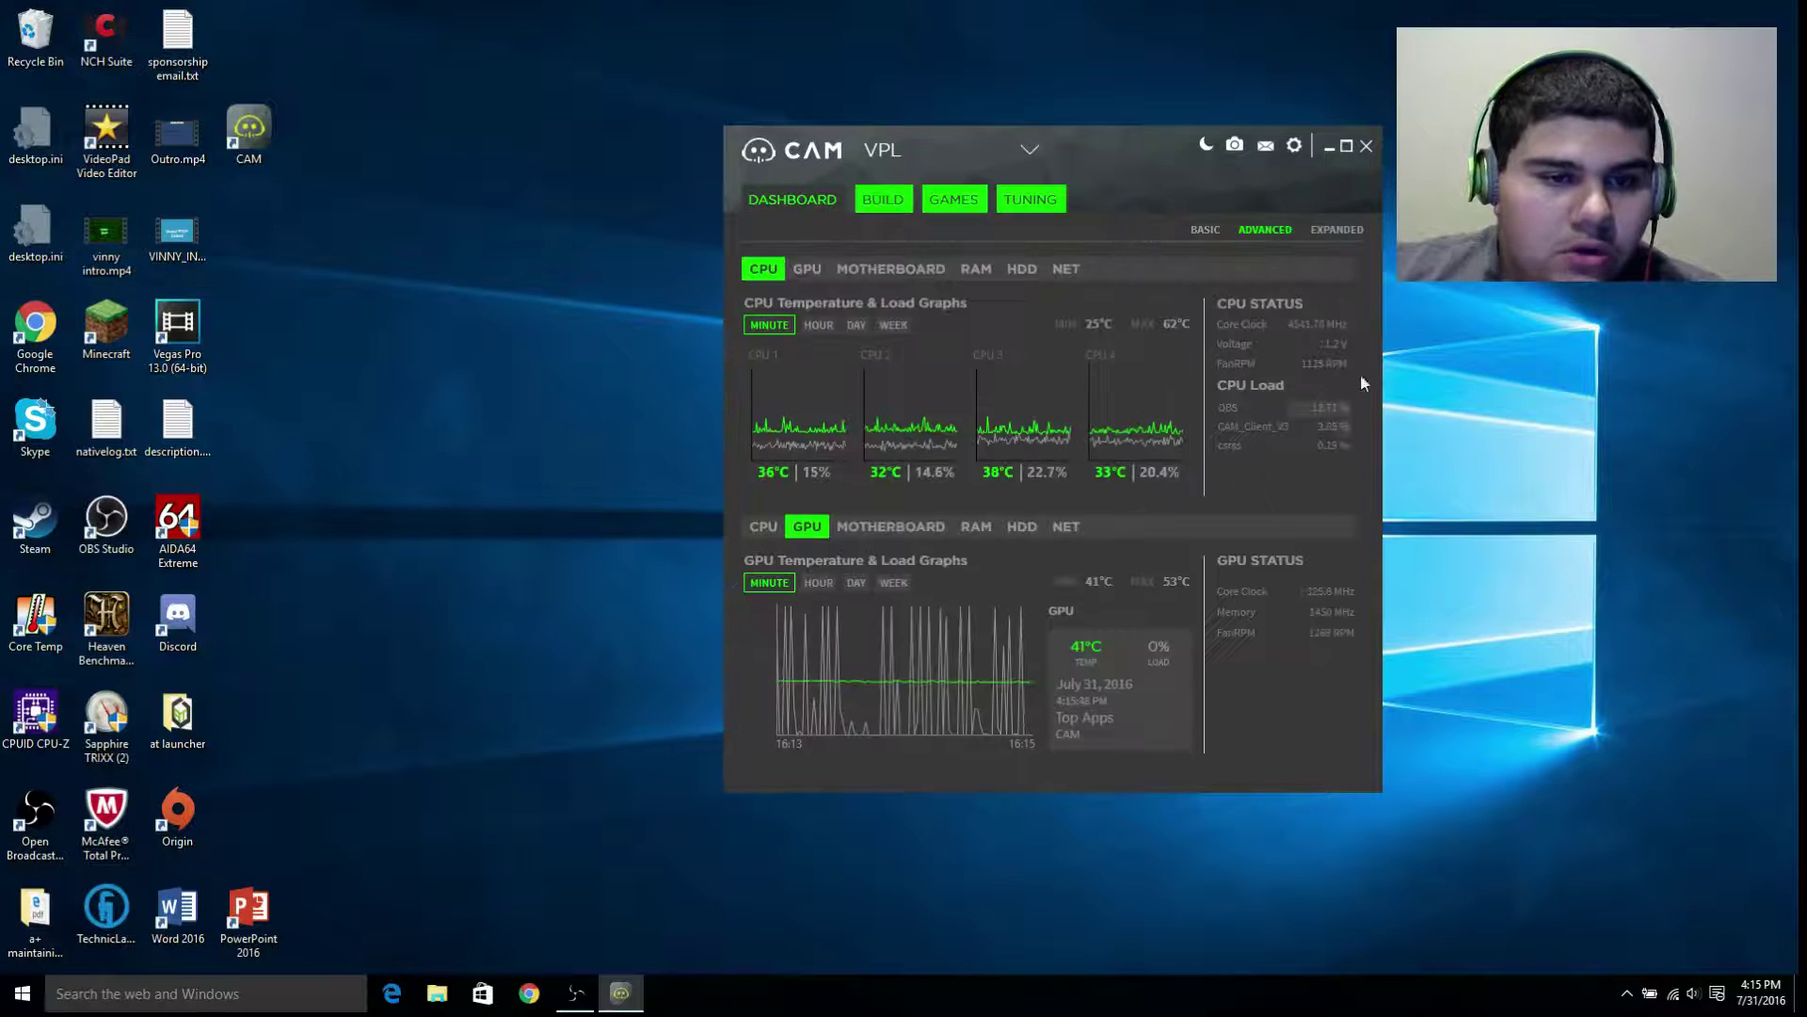
left_click(1346, 147)
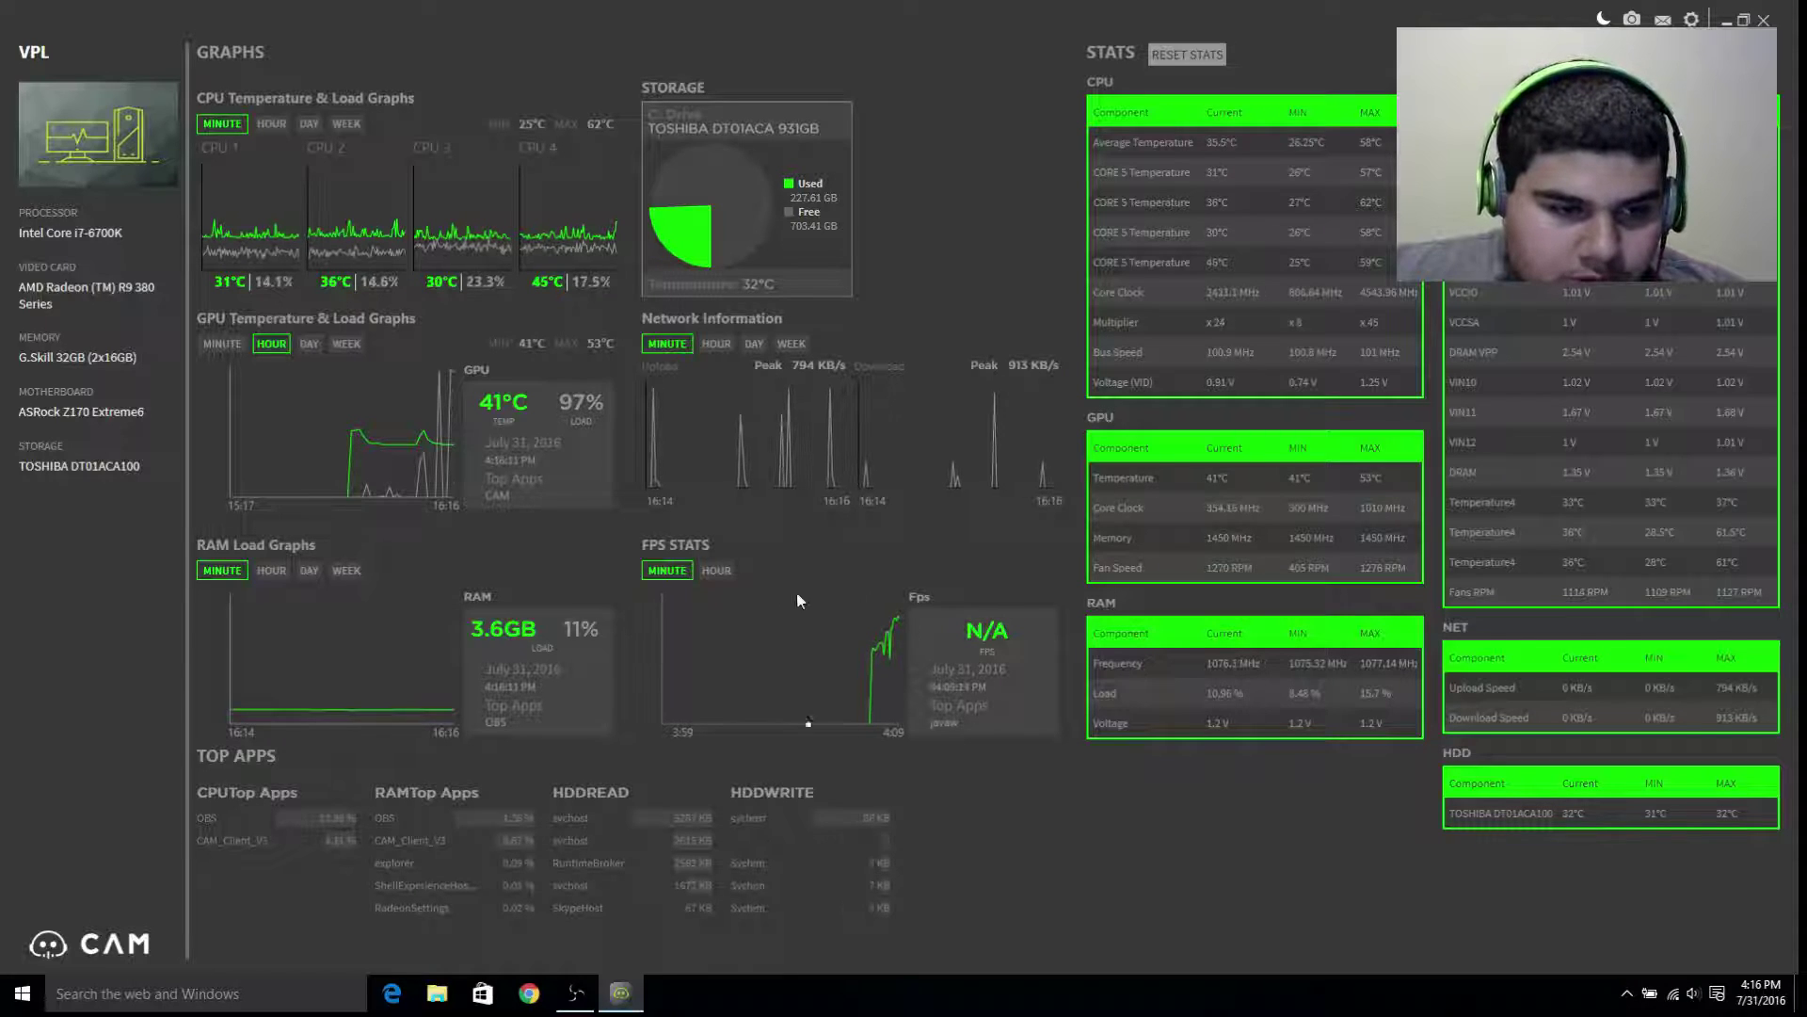
- Check FPS stats by hour and minute, exit the expanded view, and open the Games page
left_click(718, 571)
left_click(674, 575)
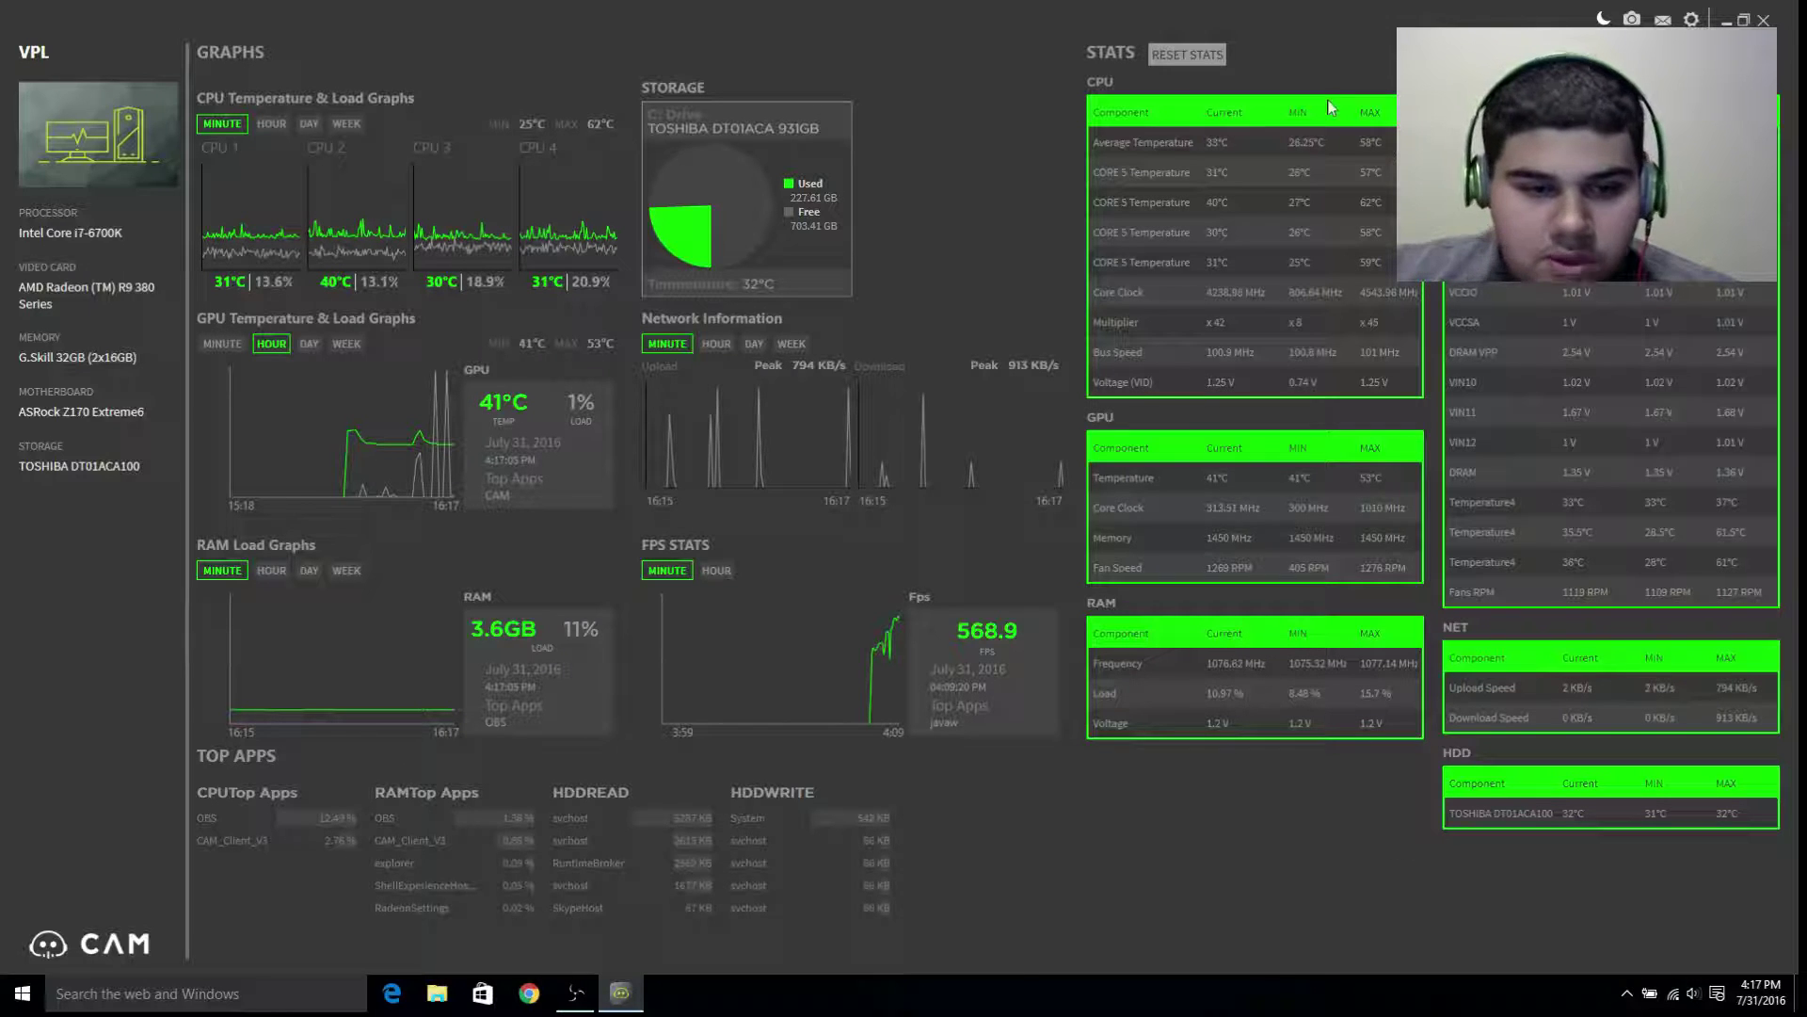
left_click(1764, 20)
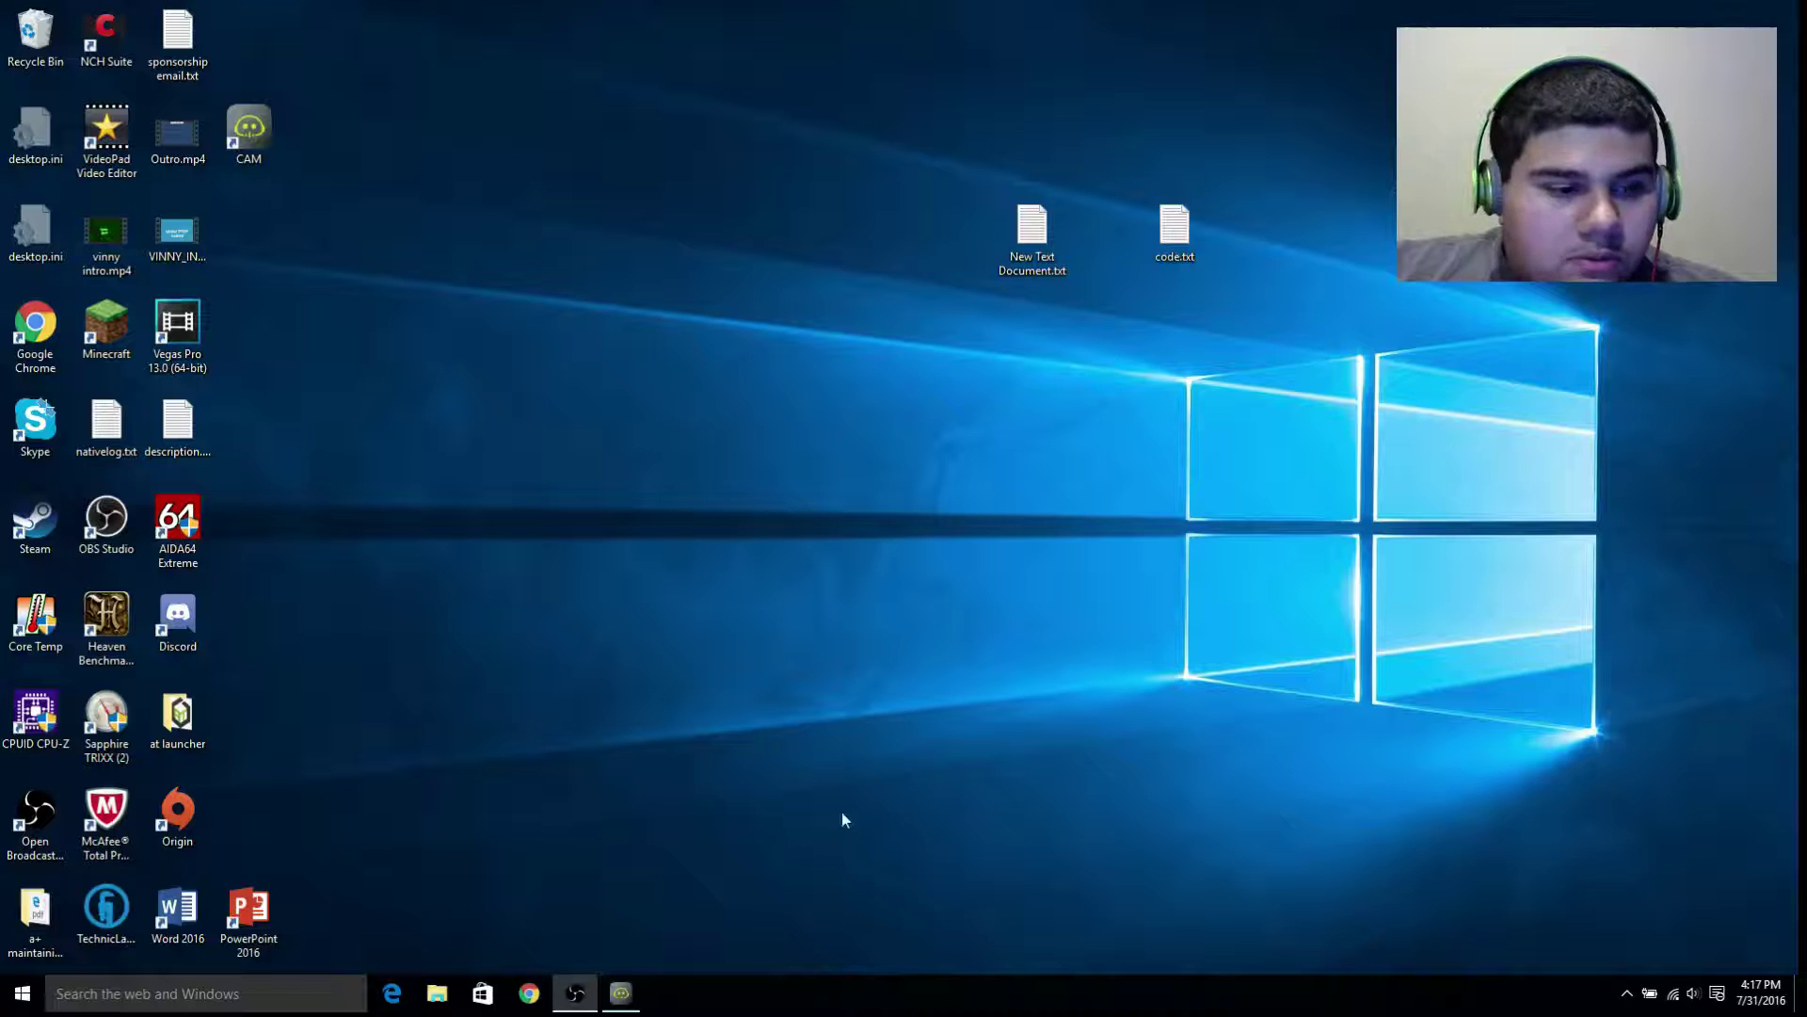
left_click(620, 993)
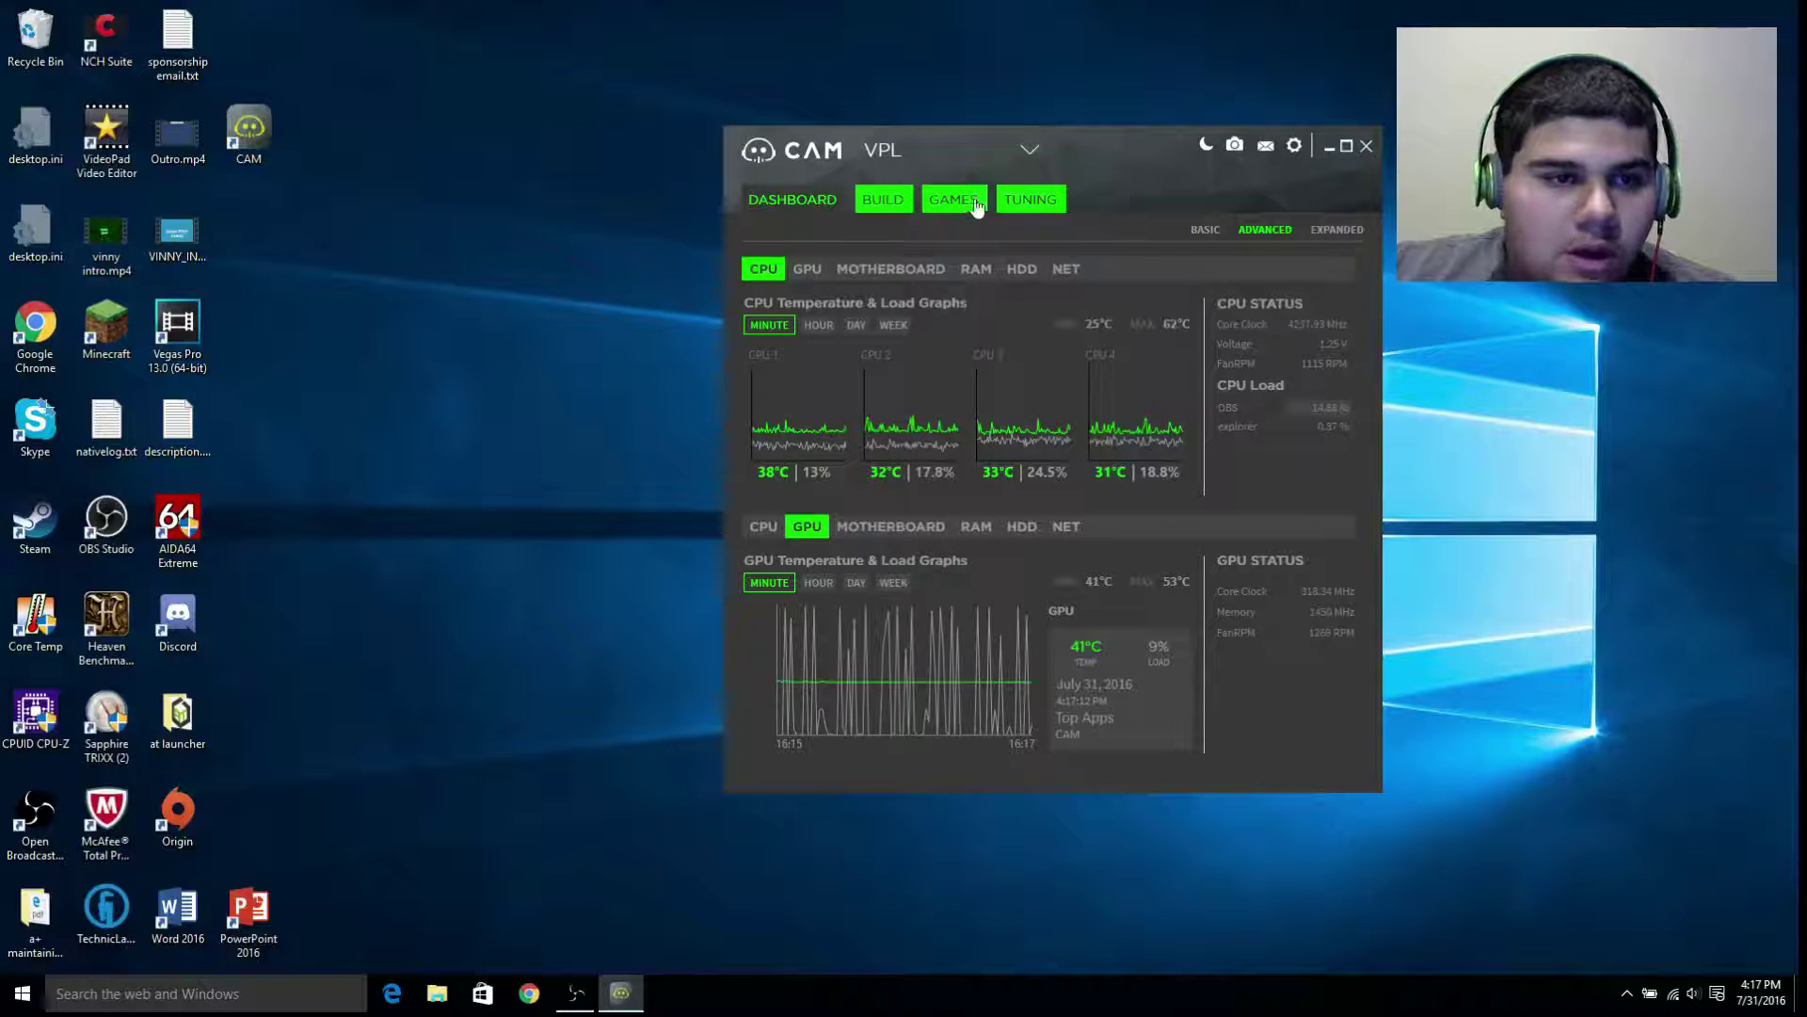
left_click(969, 203)
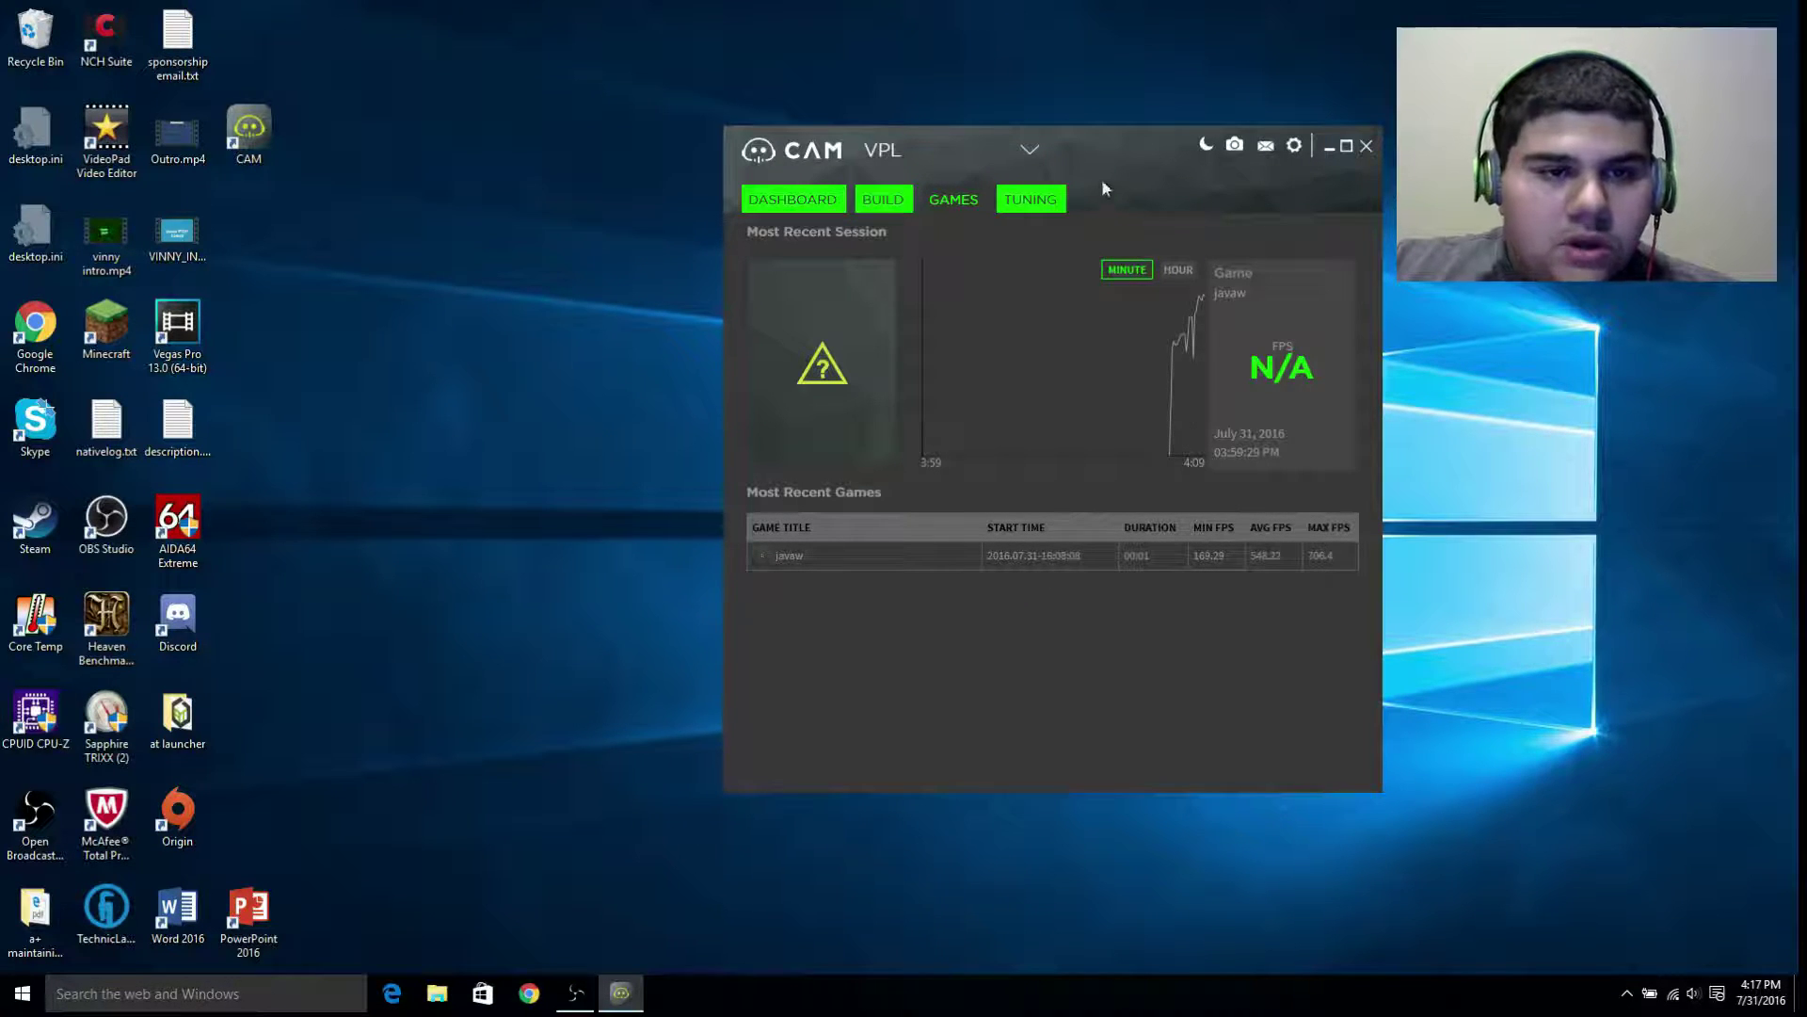
left_click(1002, 203)
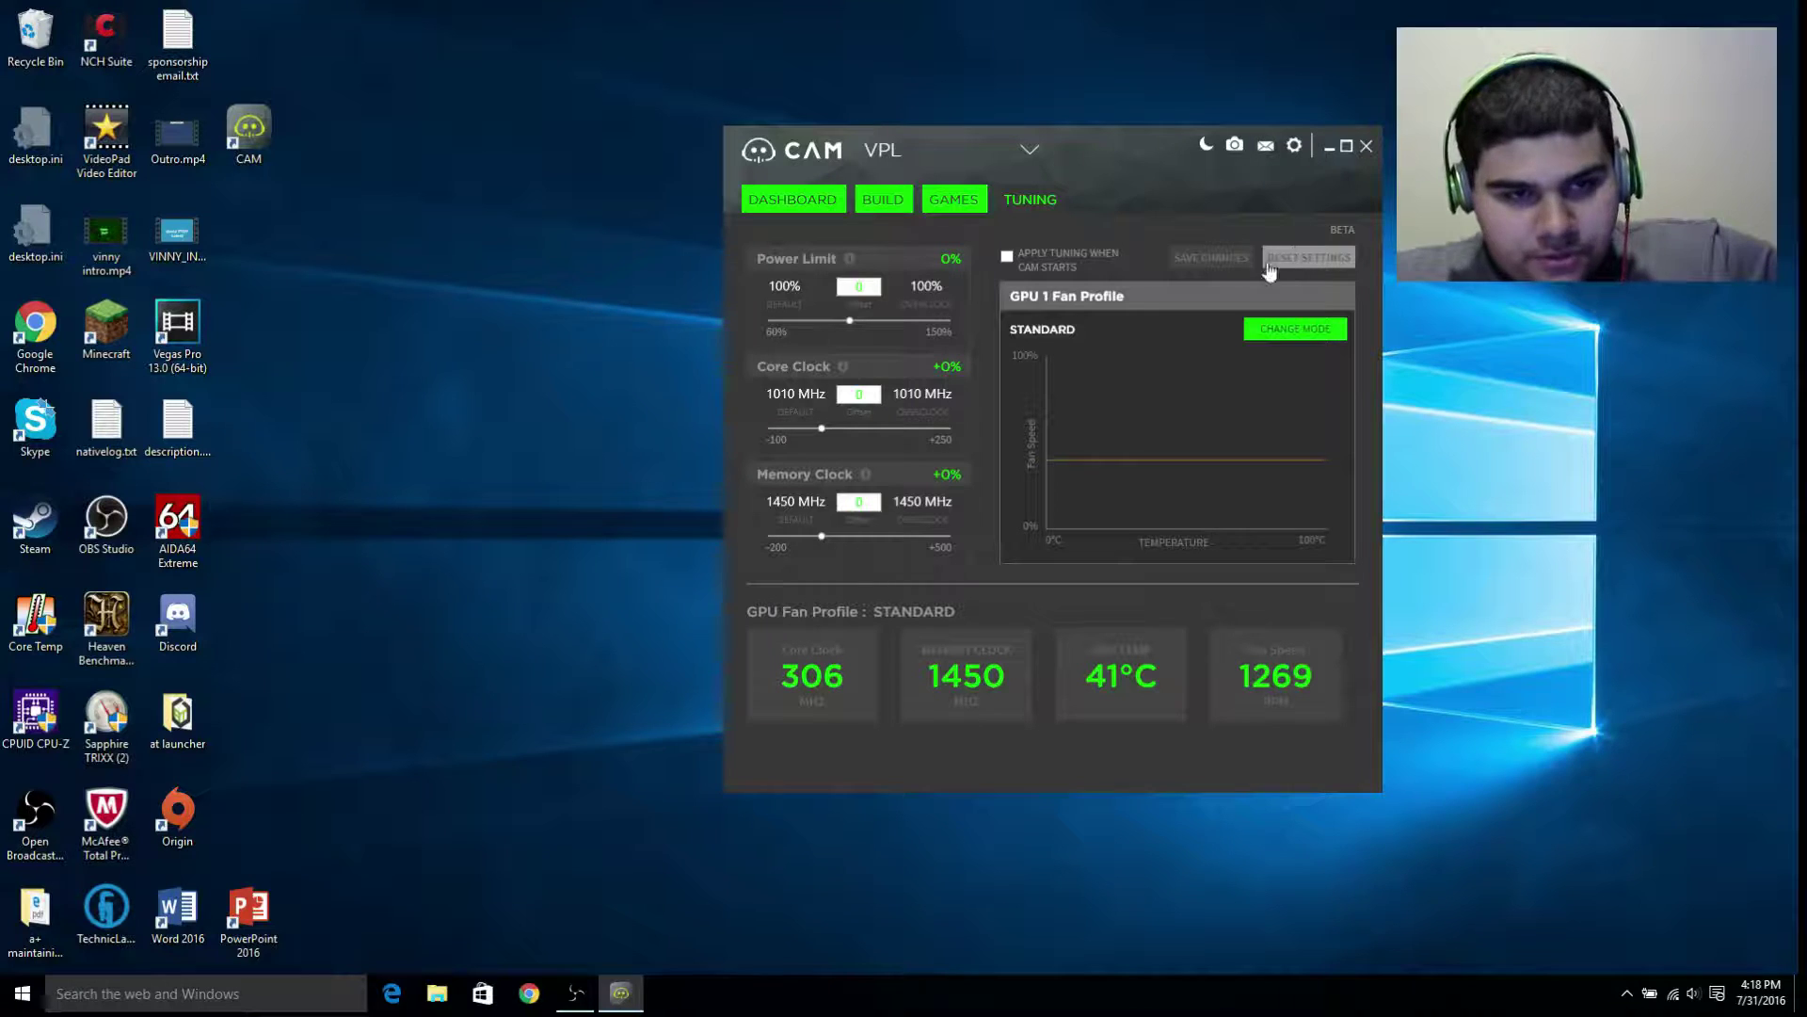
left_click(958, 209)
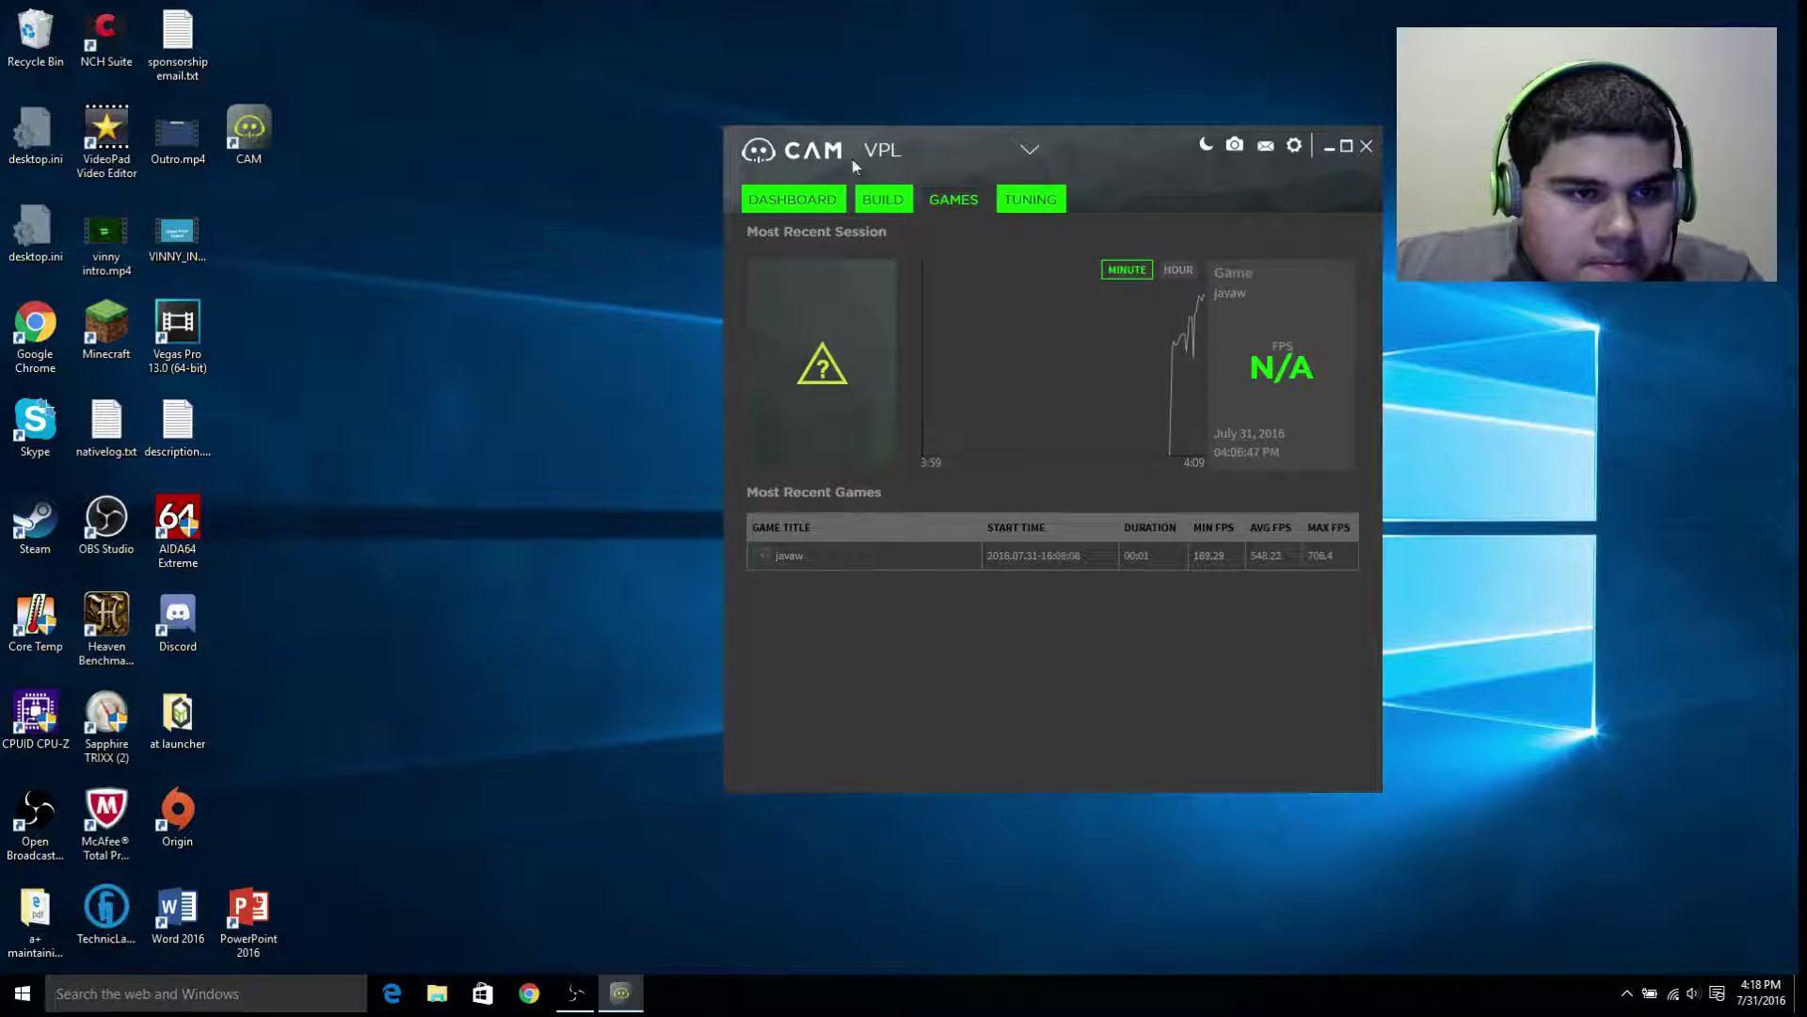
- Open the FPS Overlay page of CAM's settings, keeping the overlay font white
left_click(1293, 147)
left_click(1251, 172)
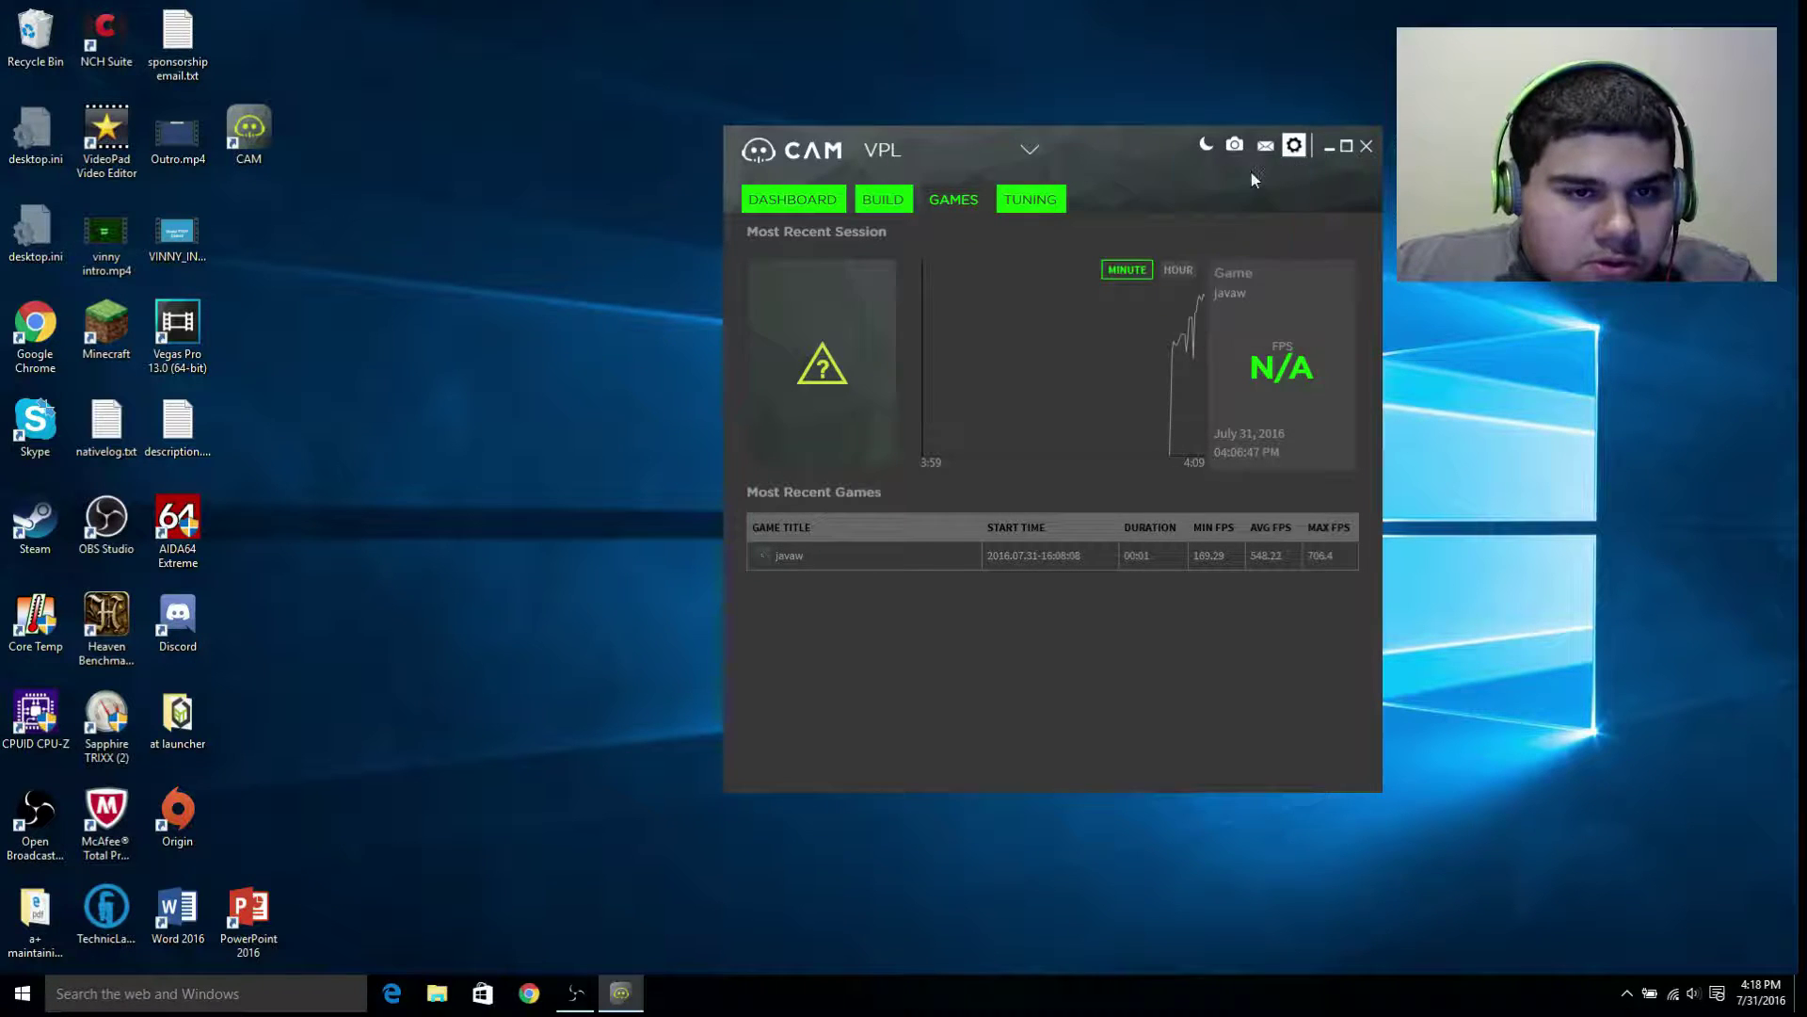
left_click(621, 197)
left_click(633, 243)
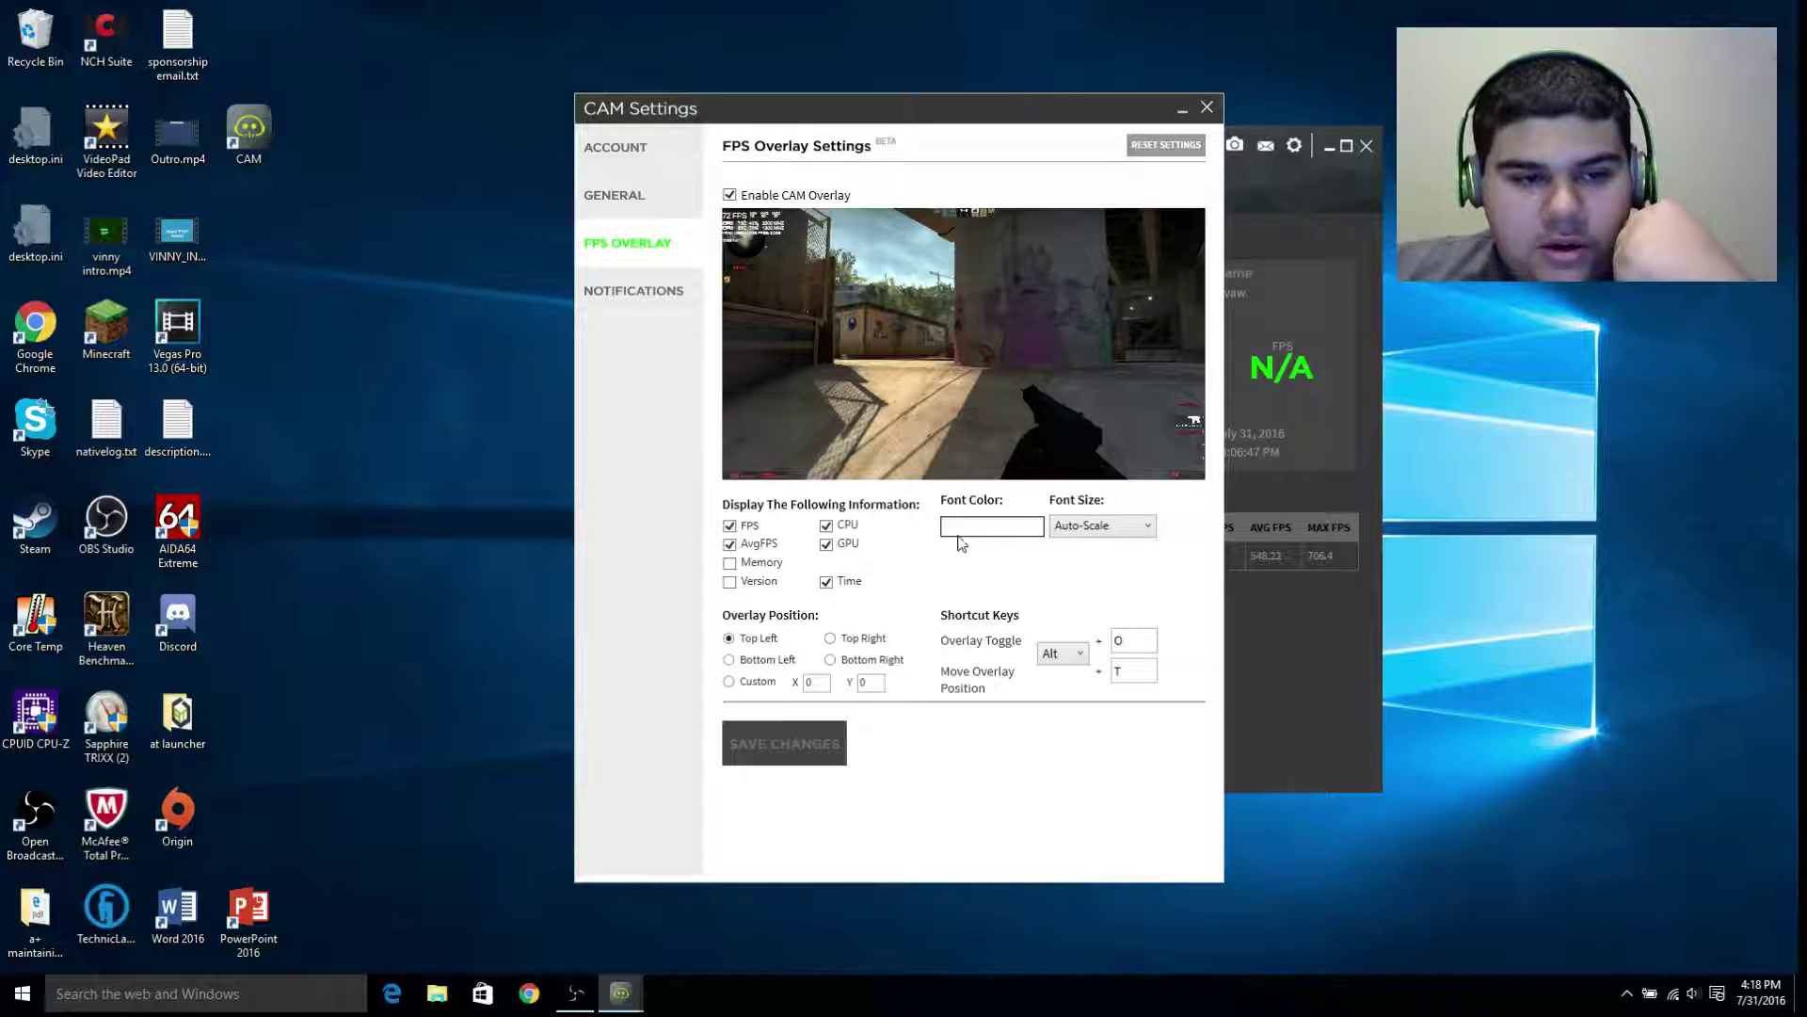
left_click(993, 528)
left_click(1105, 578)
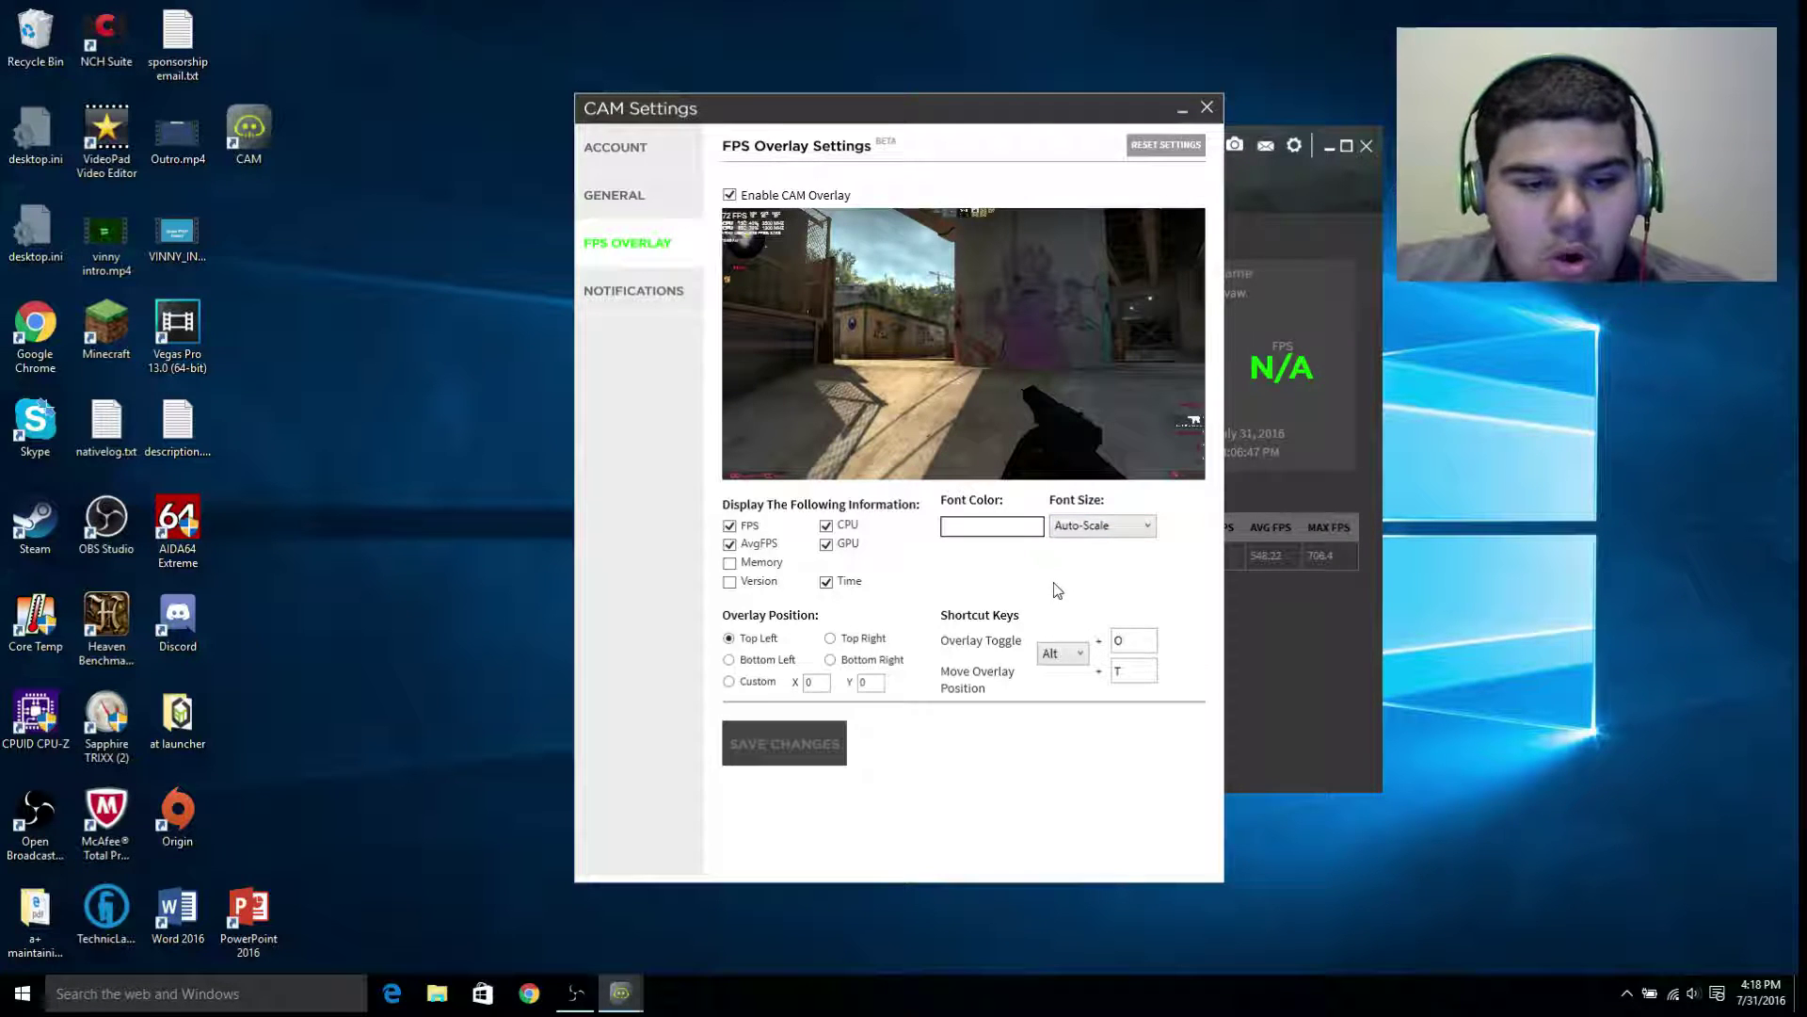
- Set the Overlay Toggle modifier to Shift, save the changes, and close Settings
left_click(1080, 659)
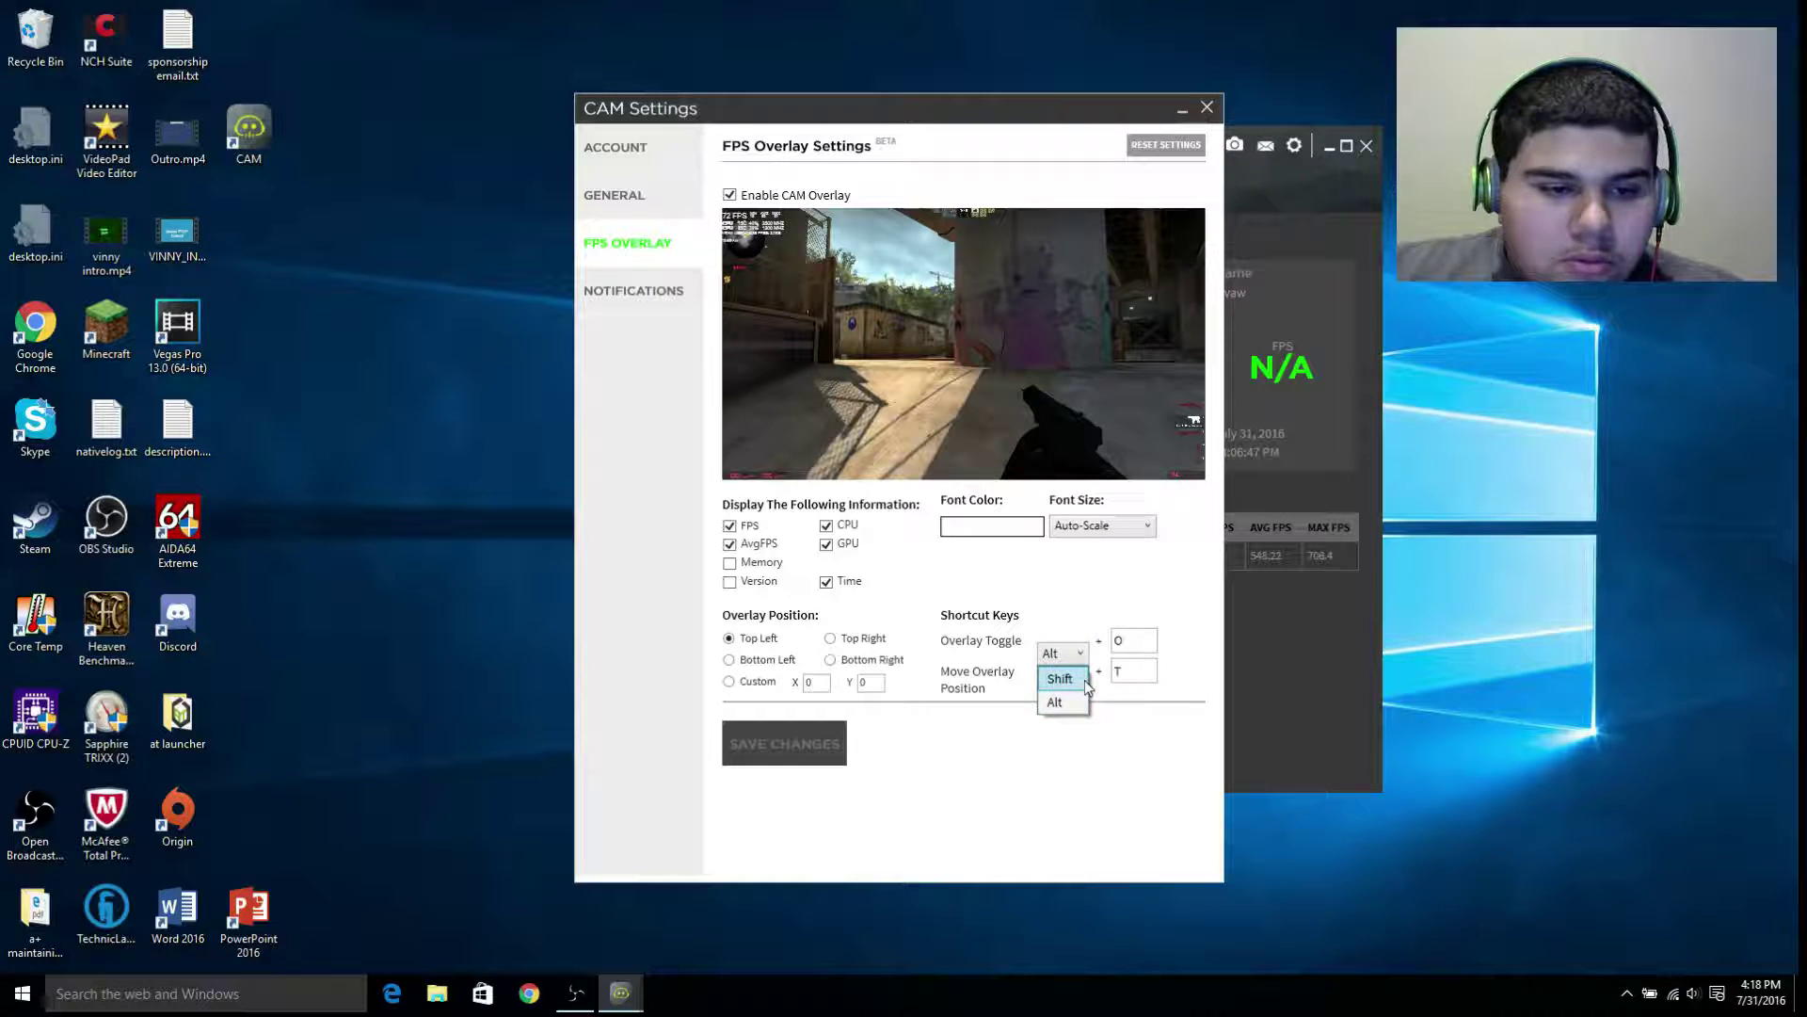
left_click(1085, 679)
left_click(819, 744)
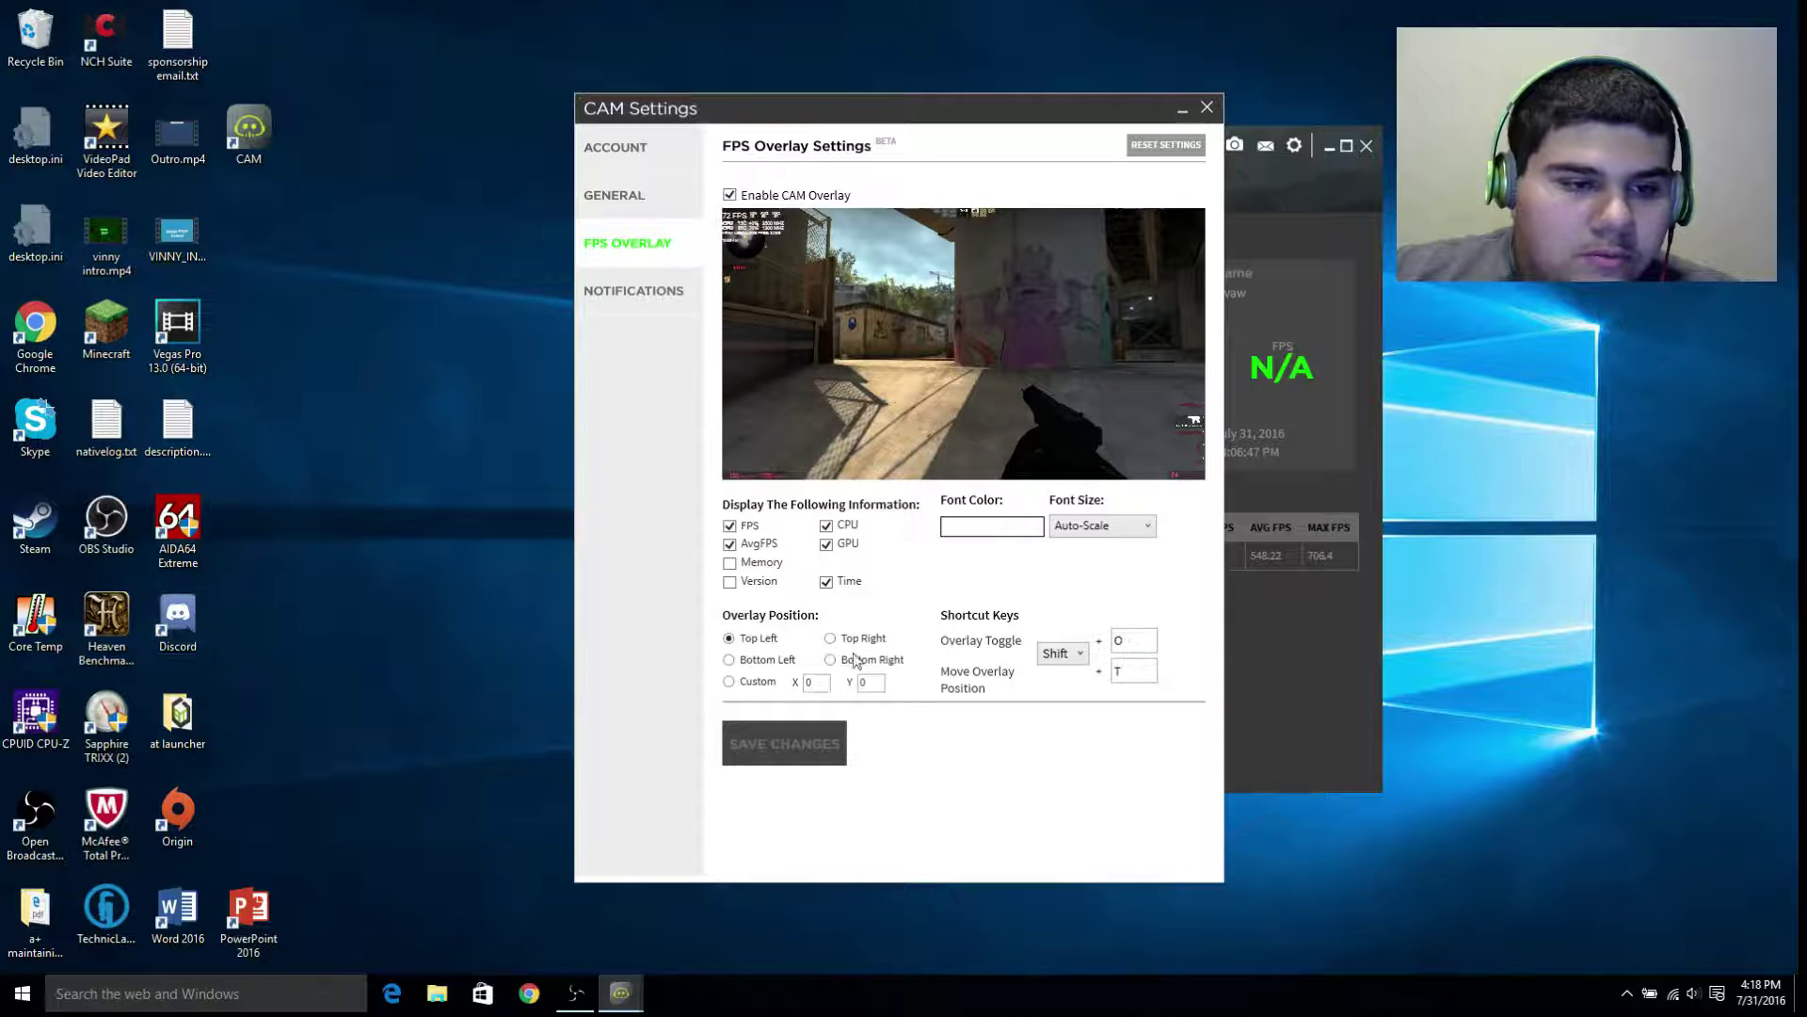
left_click(1054, 657)
left_click(1054, 659)
left_click(1055, 659)
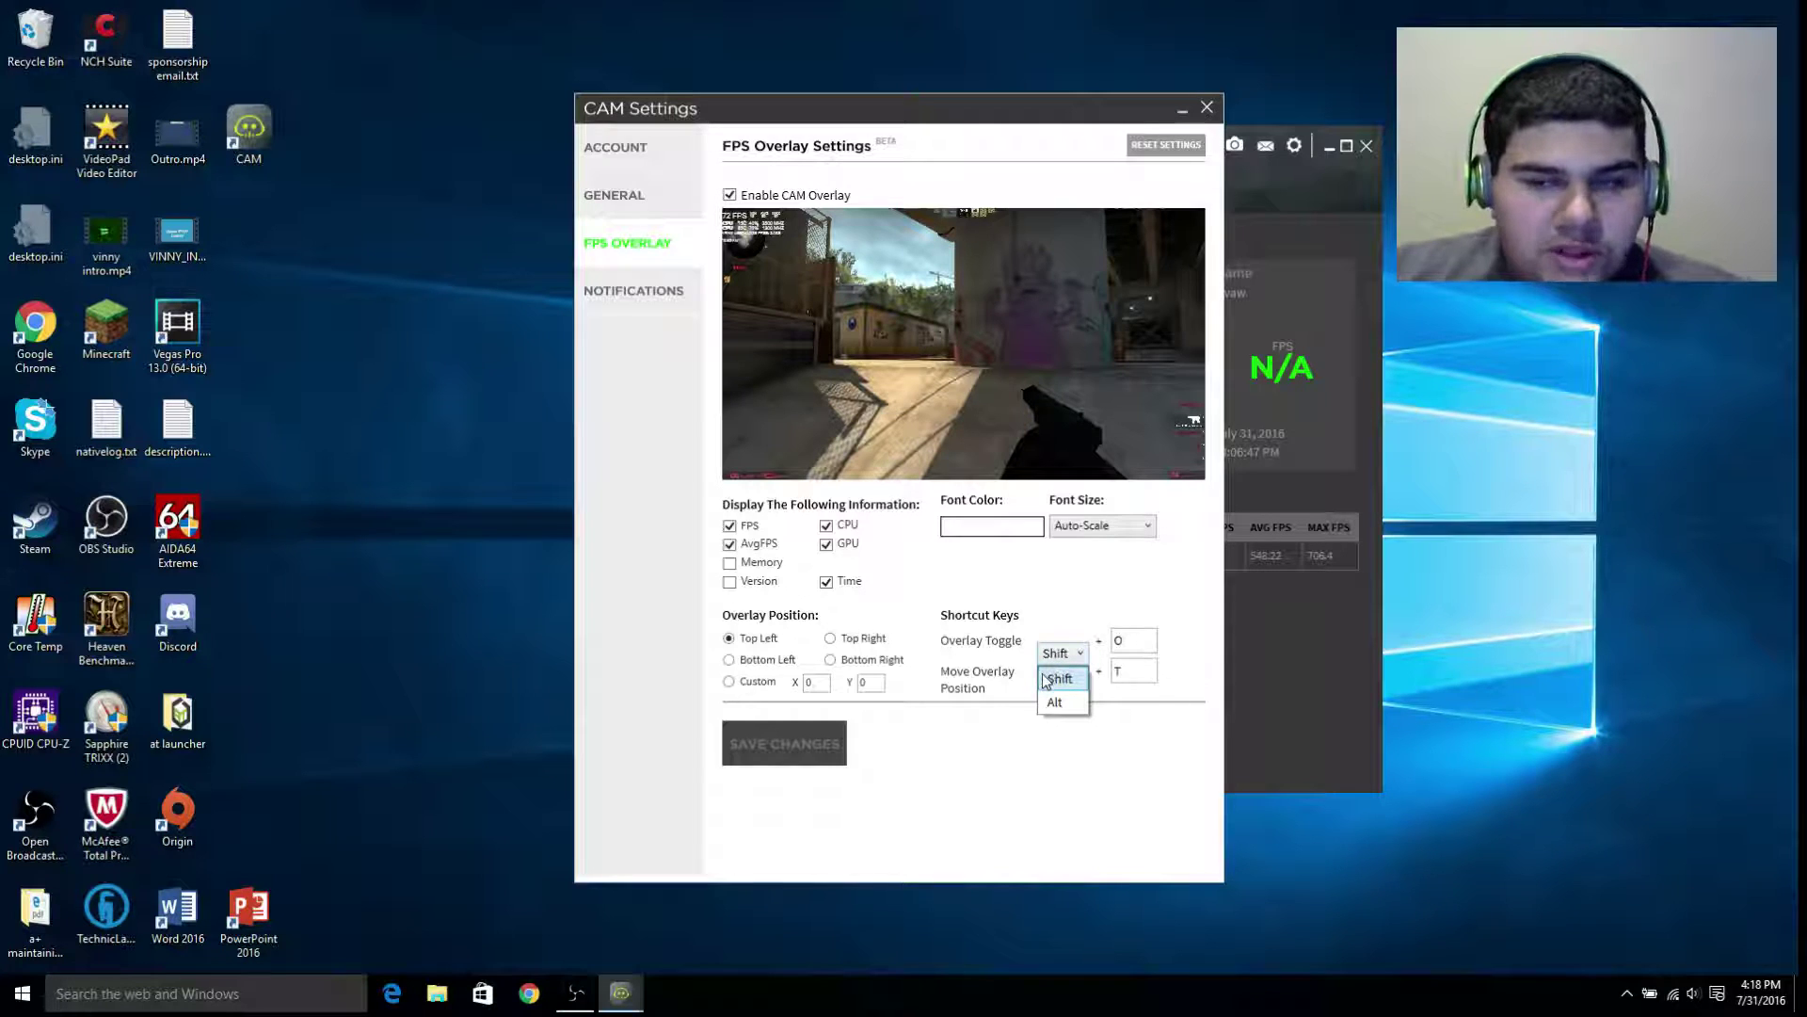
left_click(1046, 677)
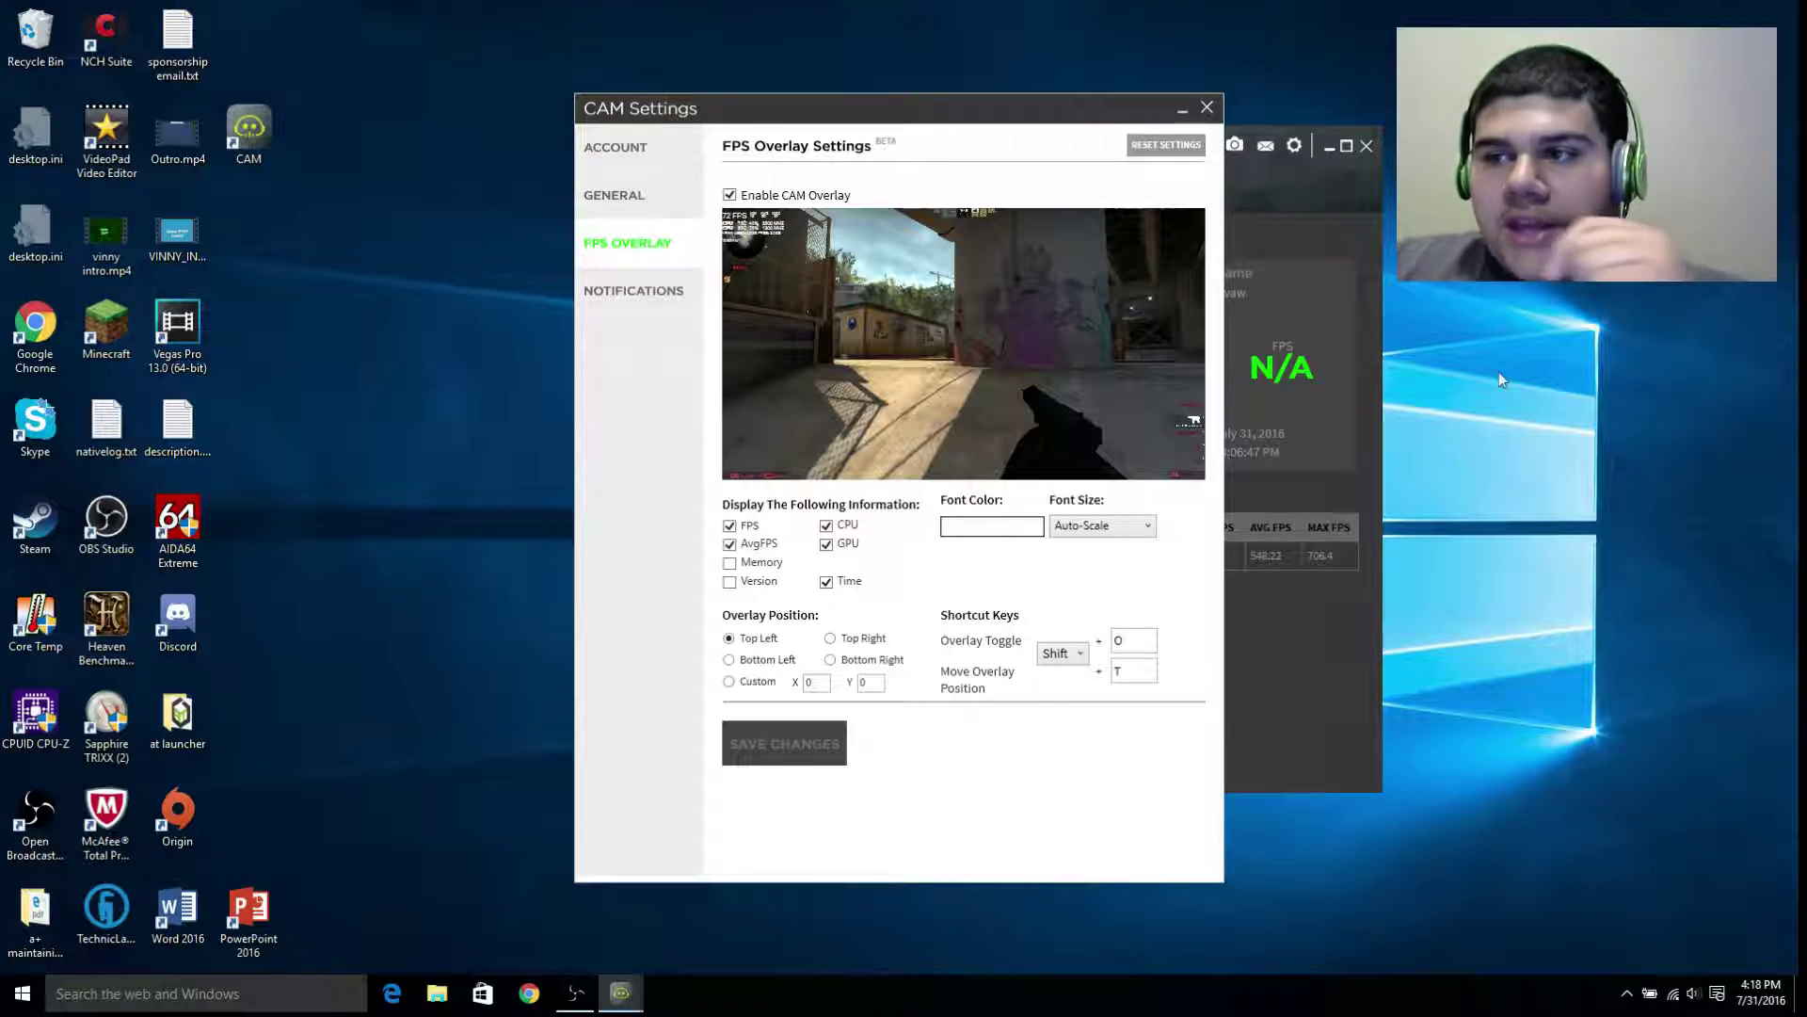
left_click(1208, 107)
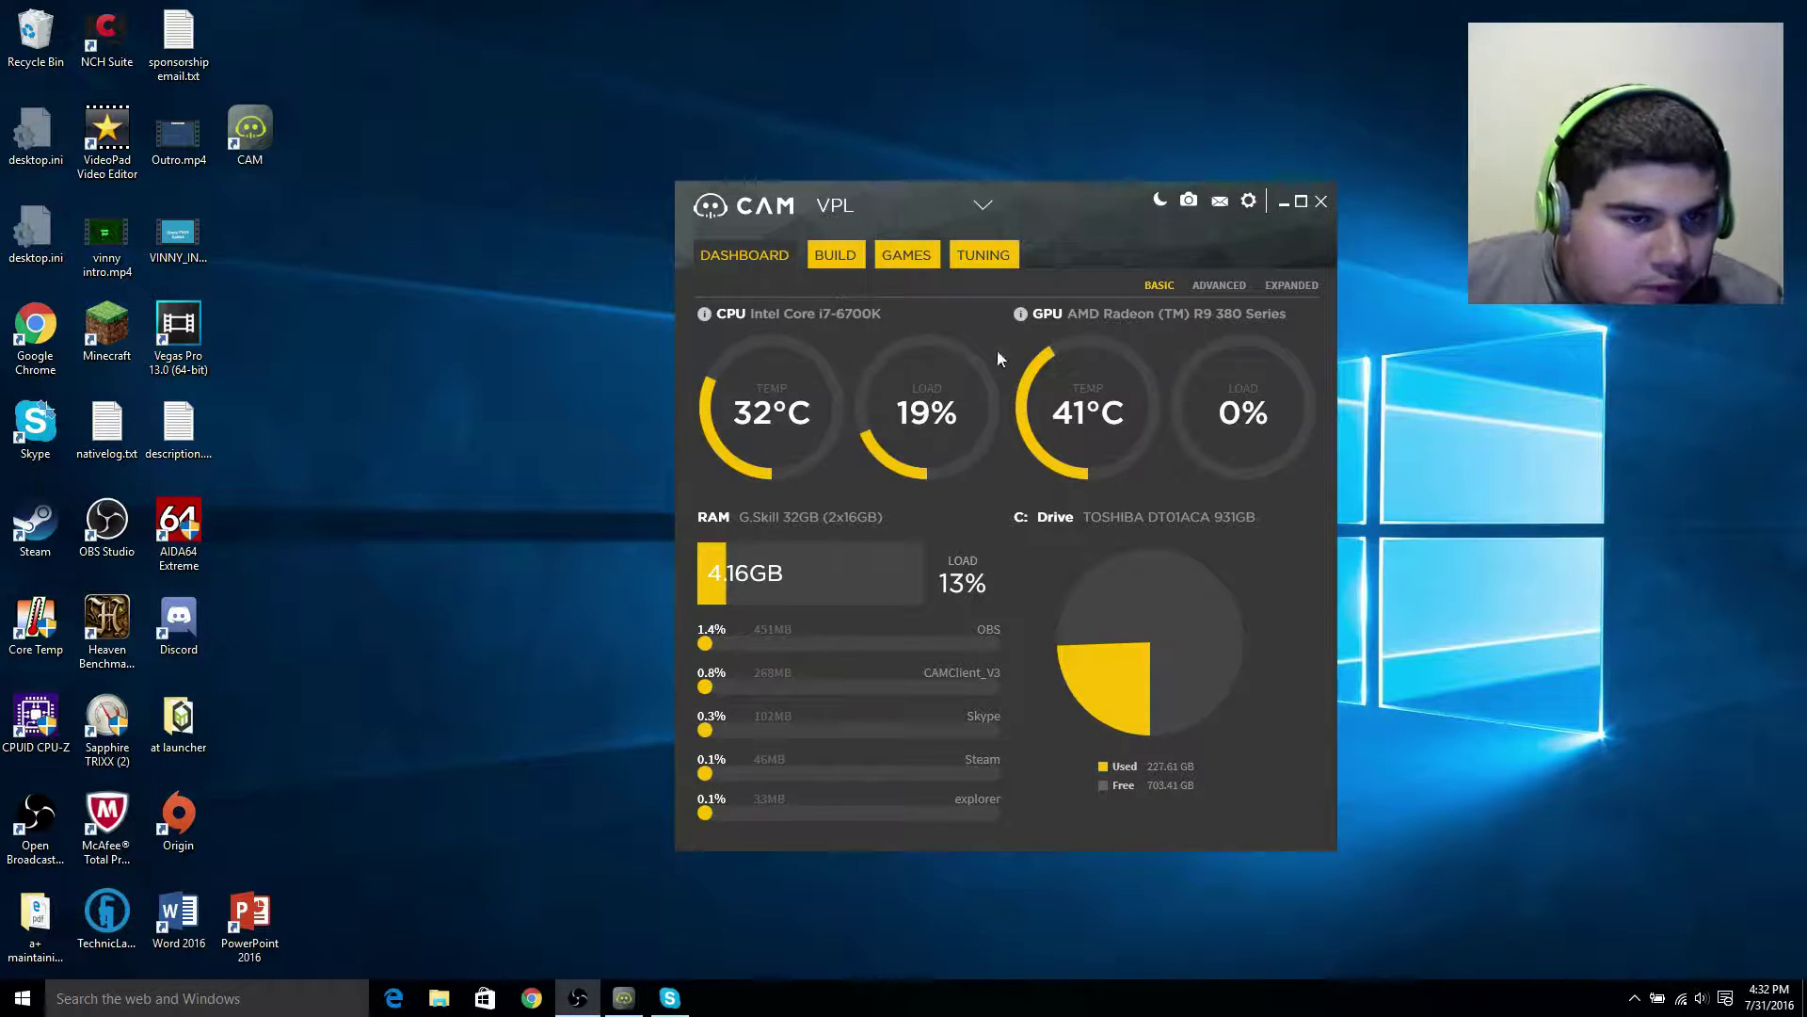
- View Advanced graphs expanded, enlarge the CPU 1 graph, then restore the compact window
left_click(1219, 286)
left_click(1301, 200)
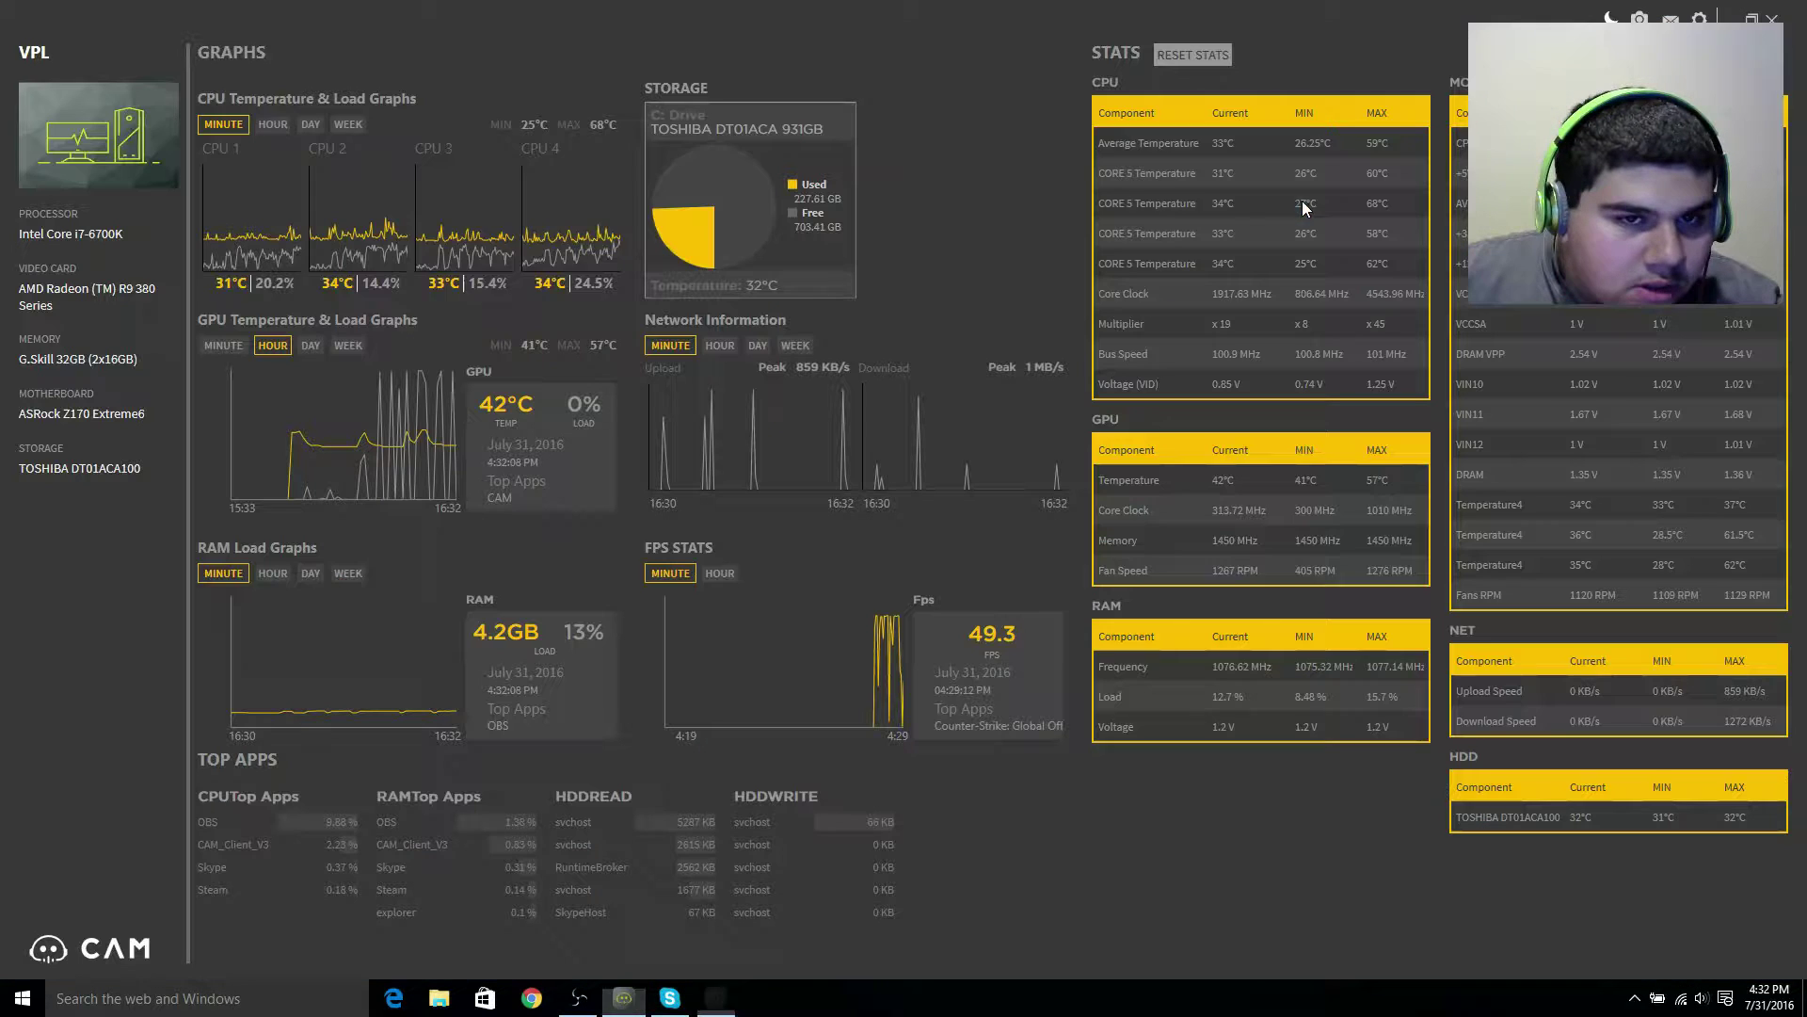
left_click(294, 240)
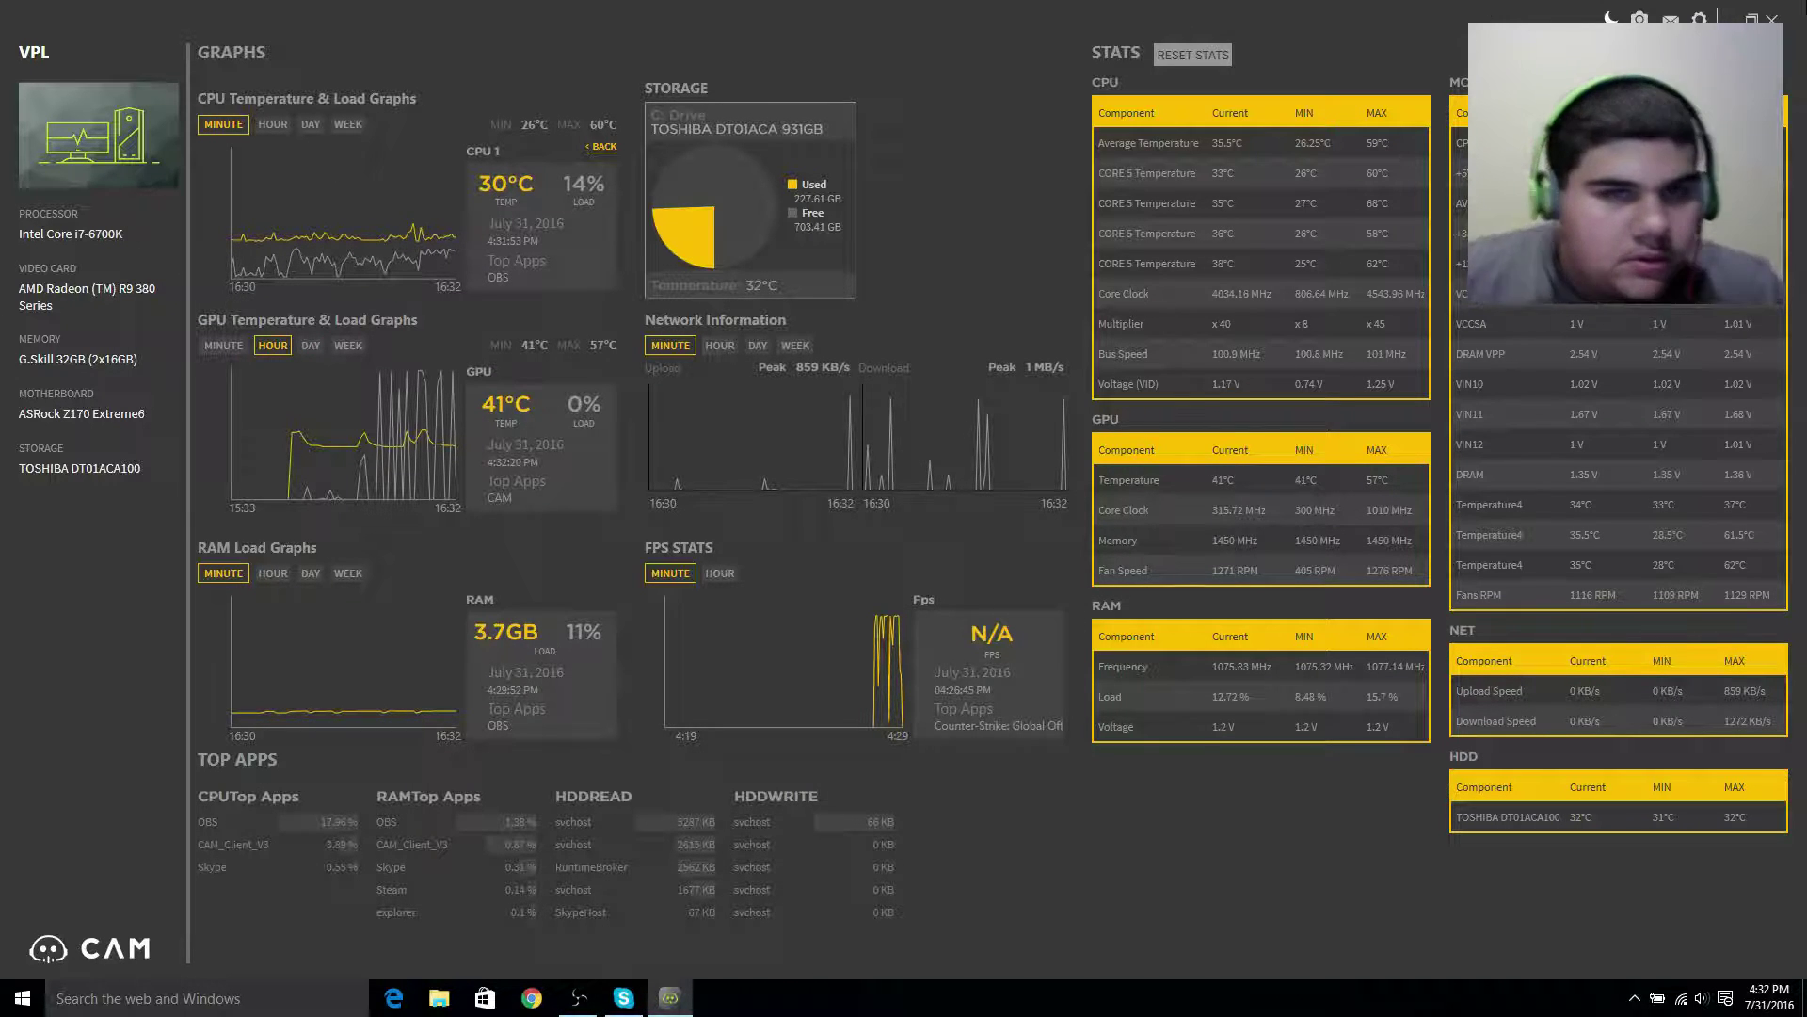
left_click(1751, 19)
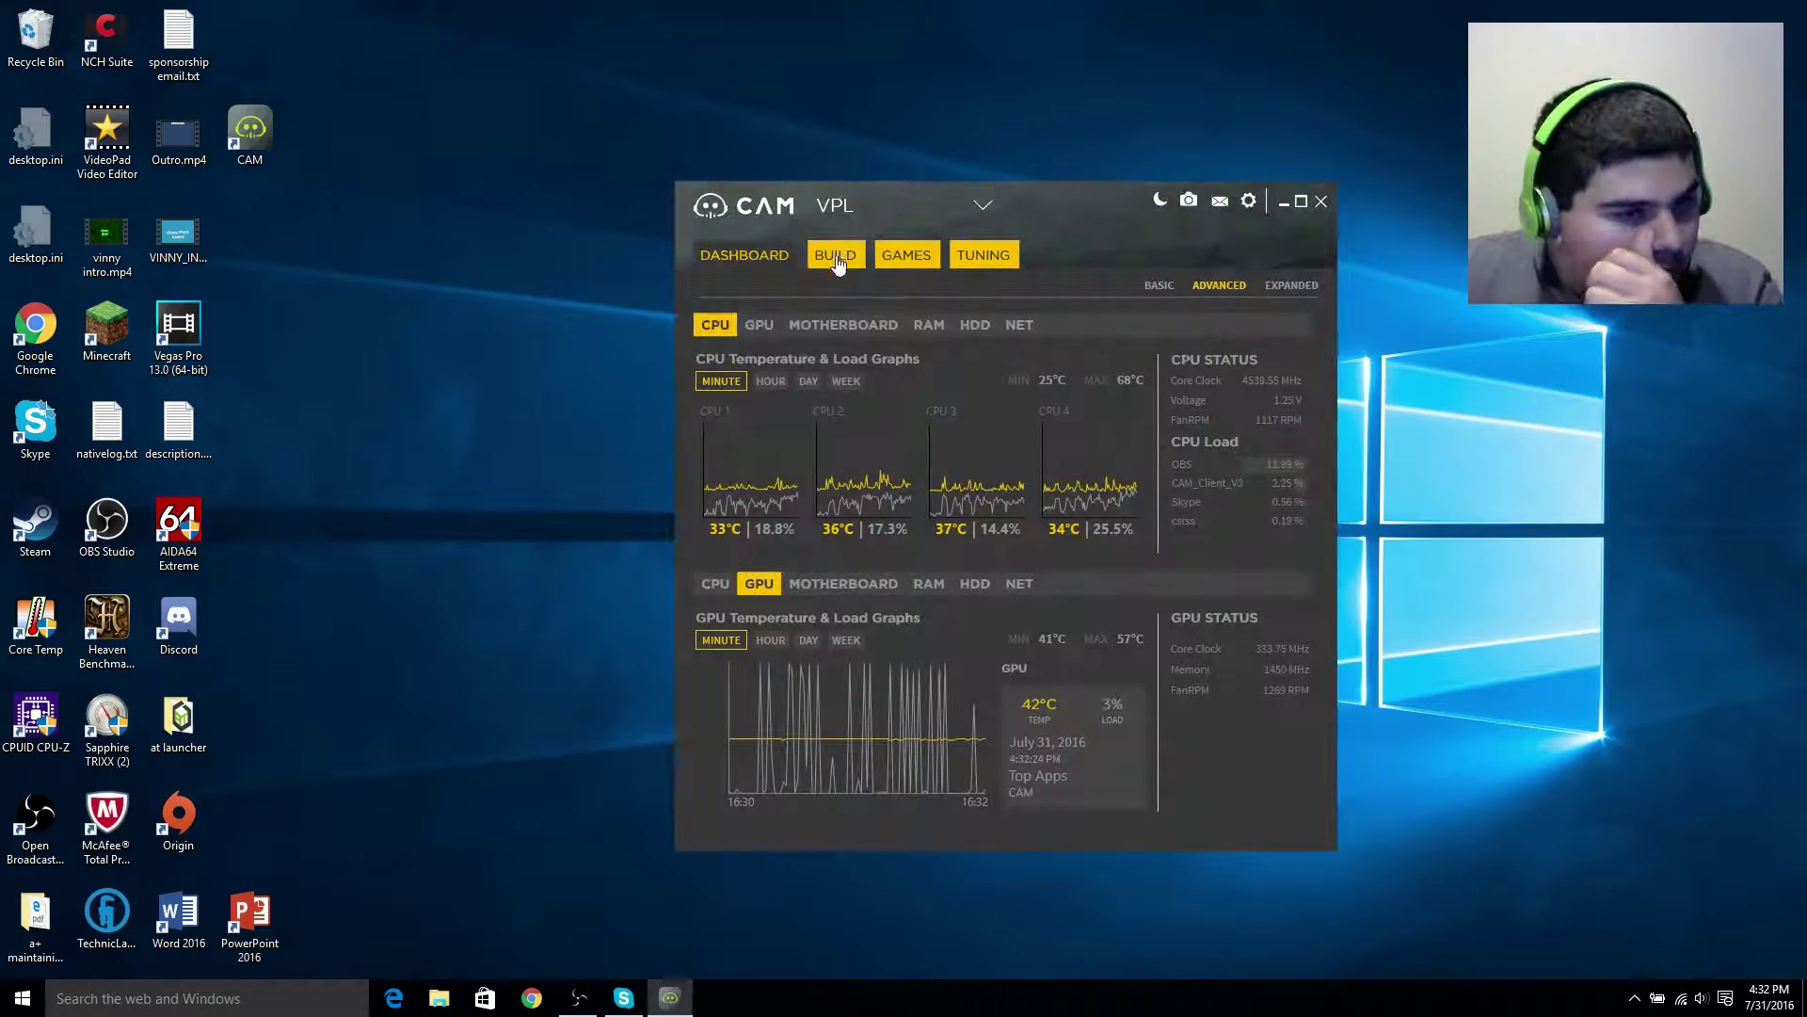
- Show the GPU graph over the past hour, then open the Games page with CS:GO sessions
left_click(759, 325)
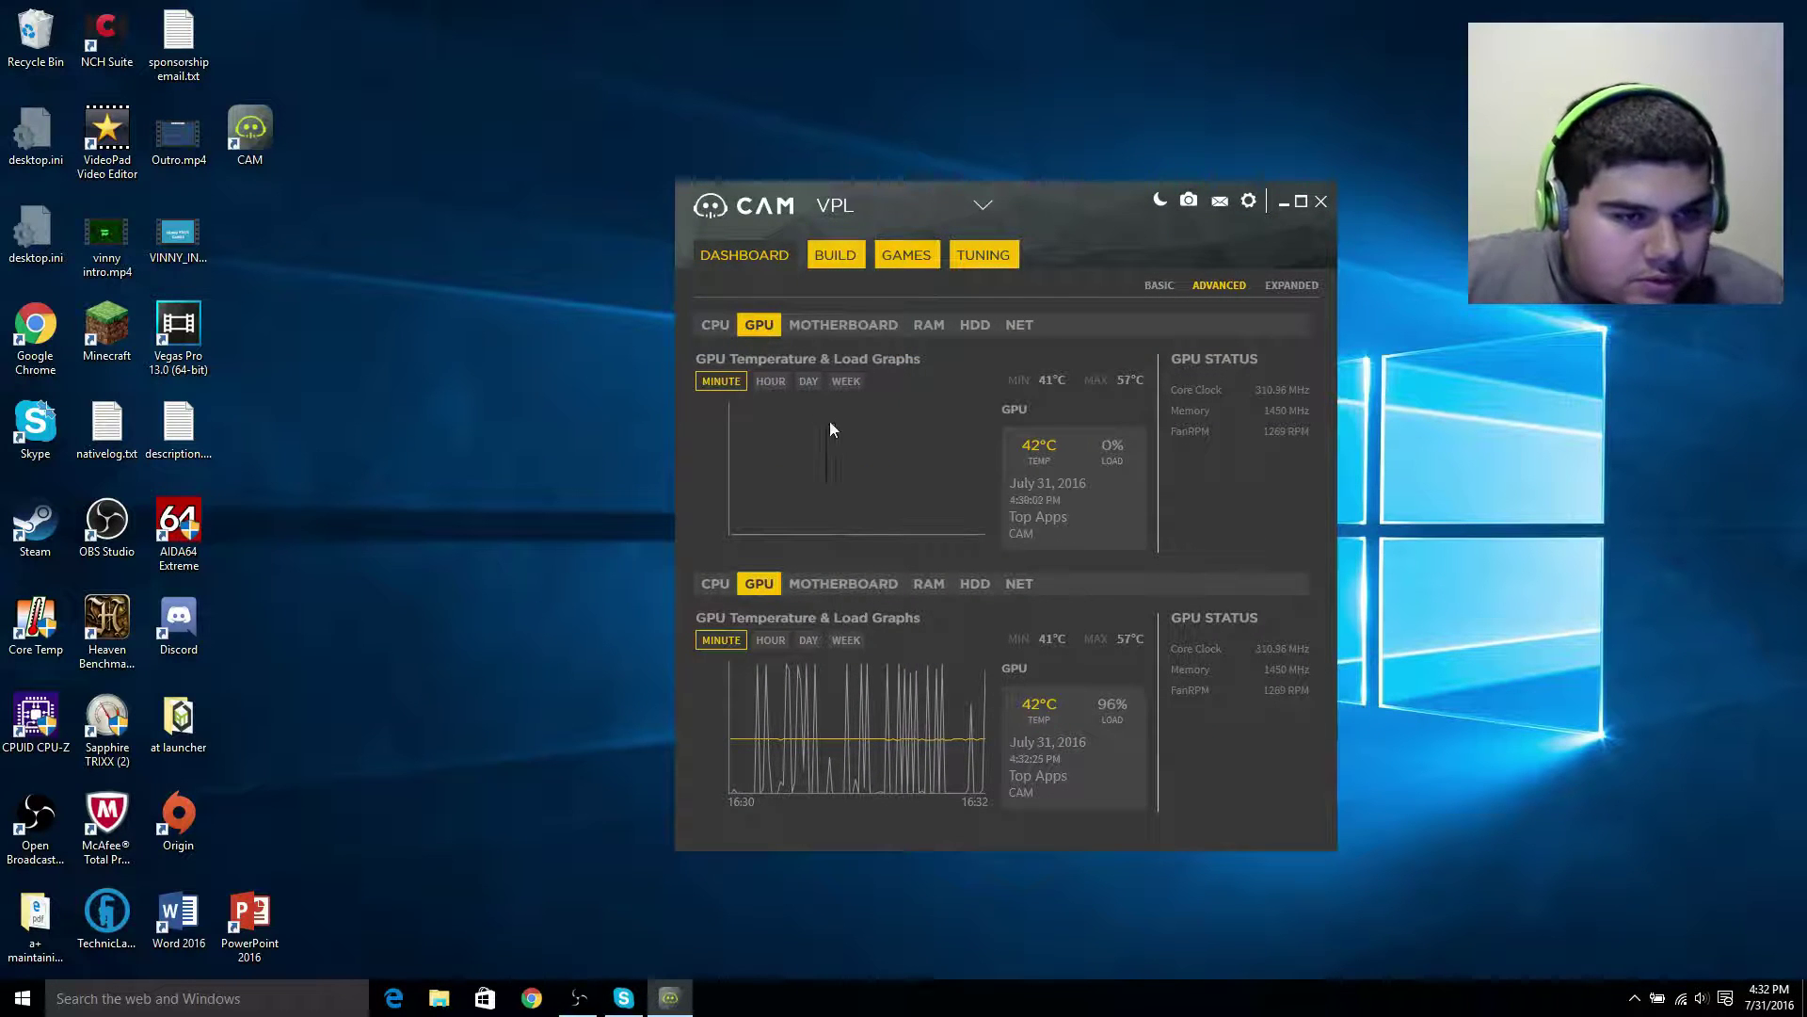
left_click(770, 381)
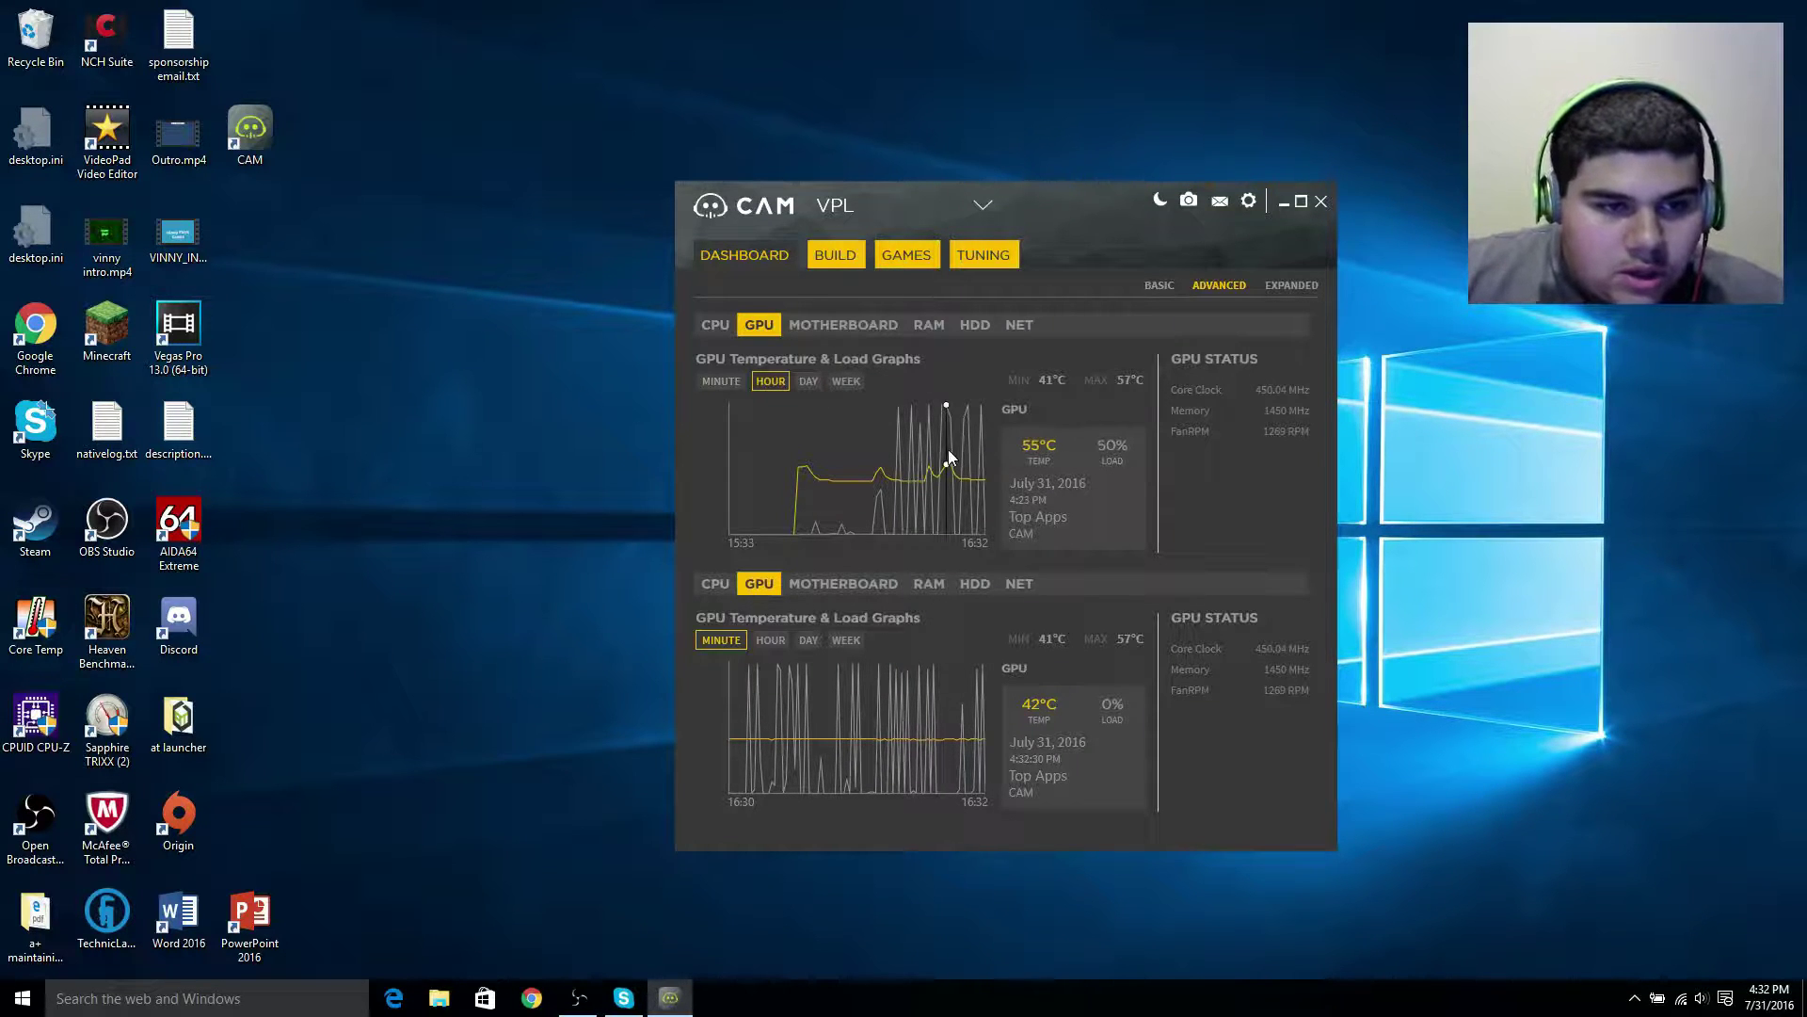
left_click(905, 257)
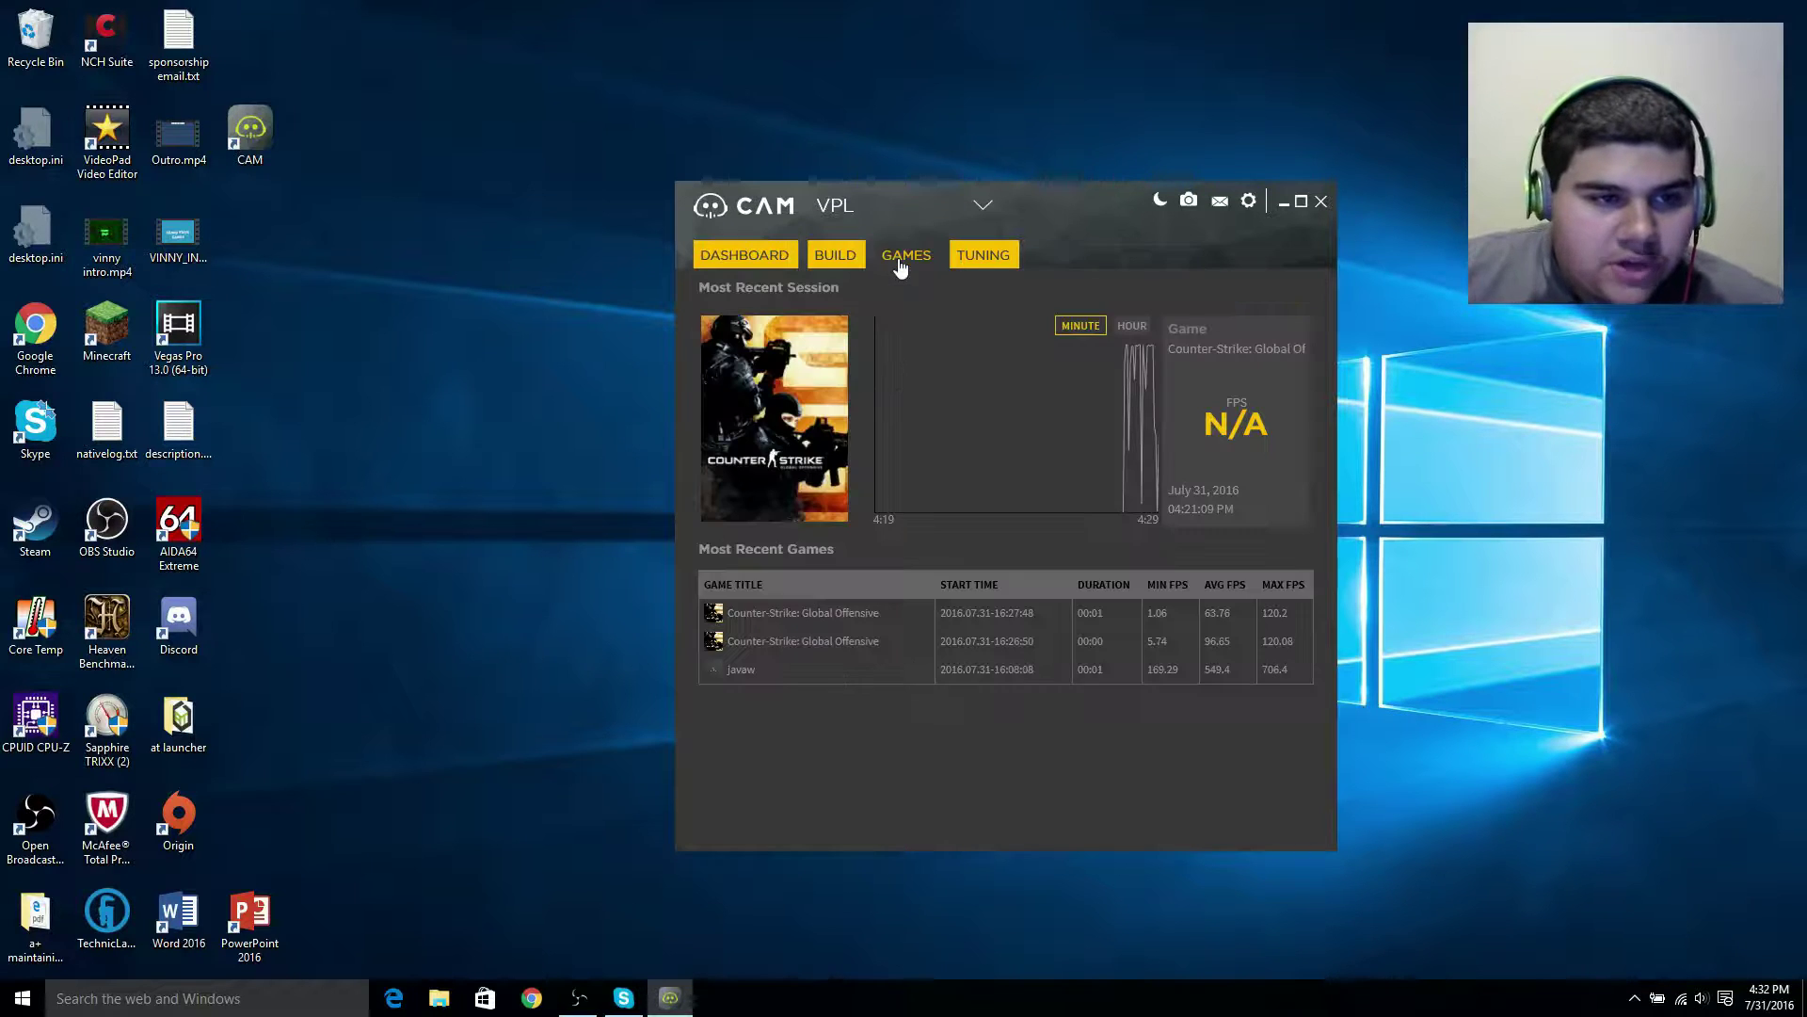
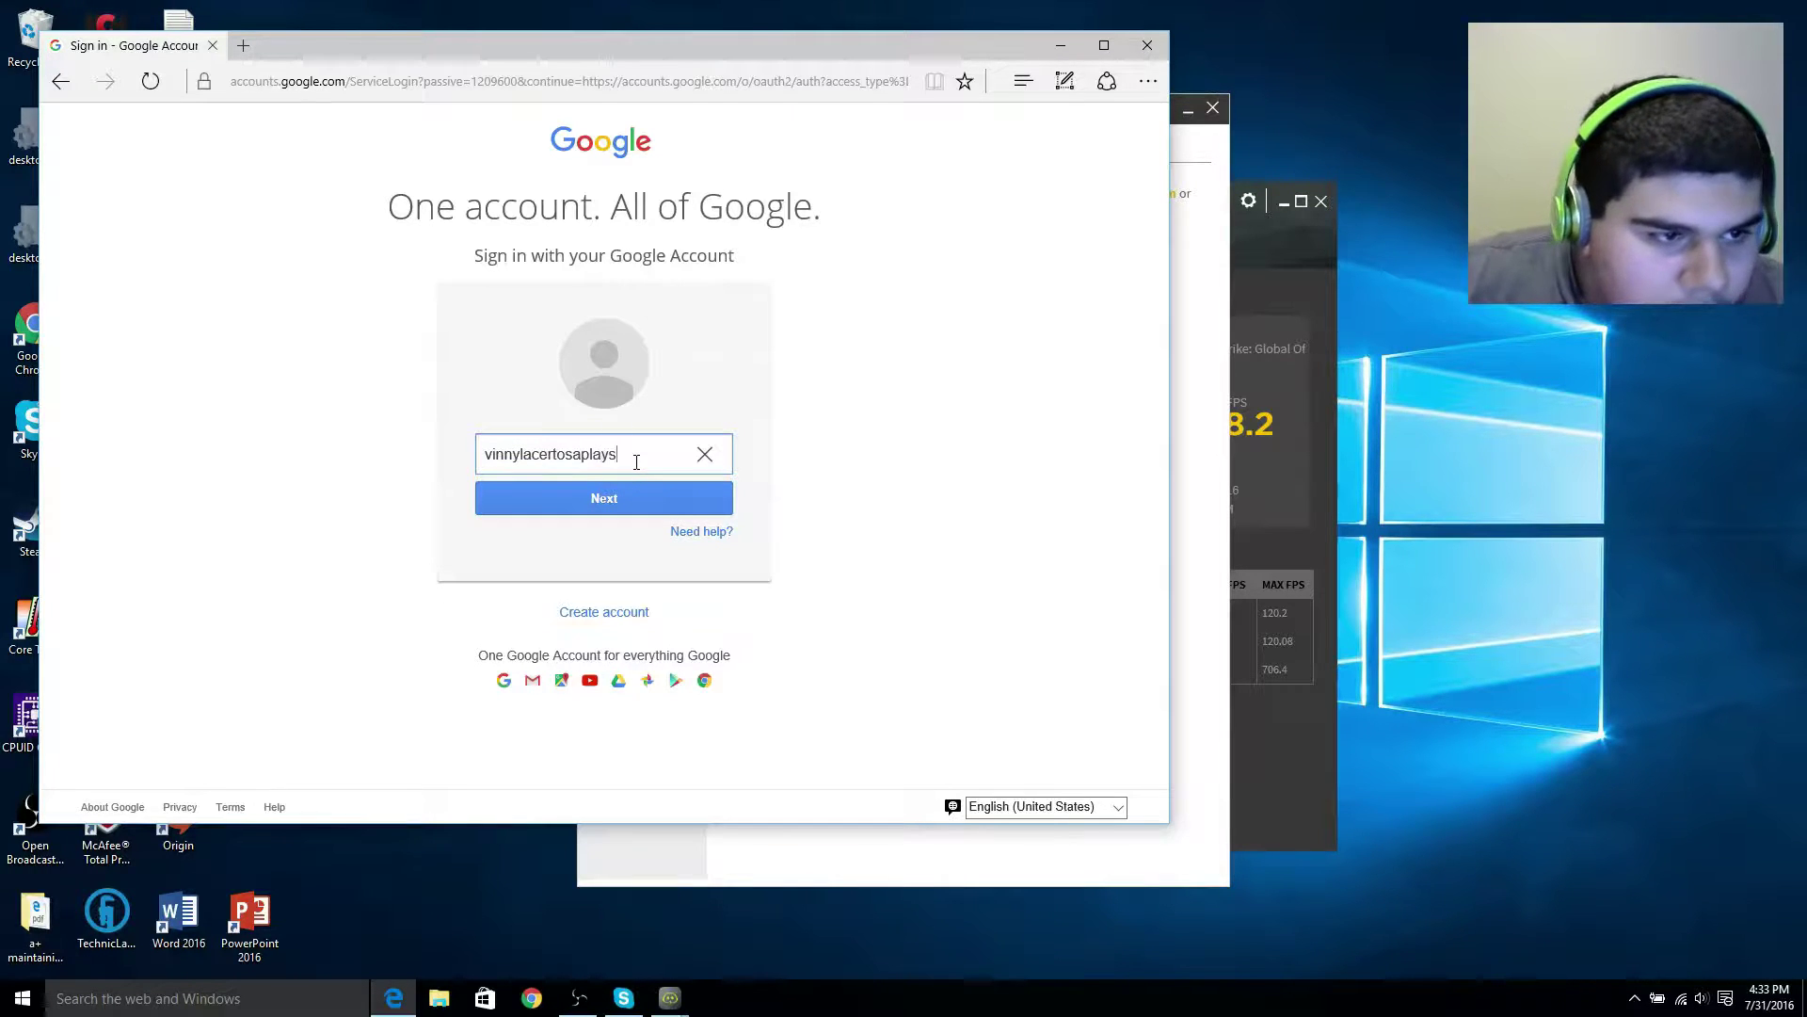
- Sign in with the Google account's email and password, leaving Stay signed in unchecked
key("Return")
type("************")
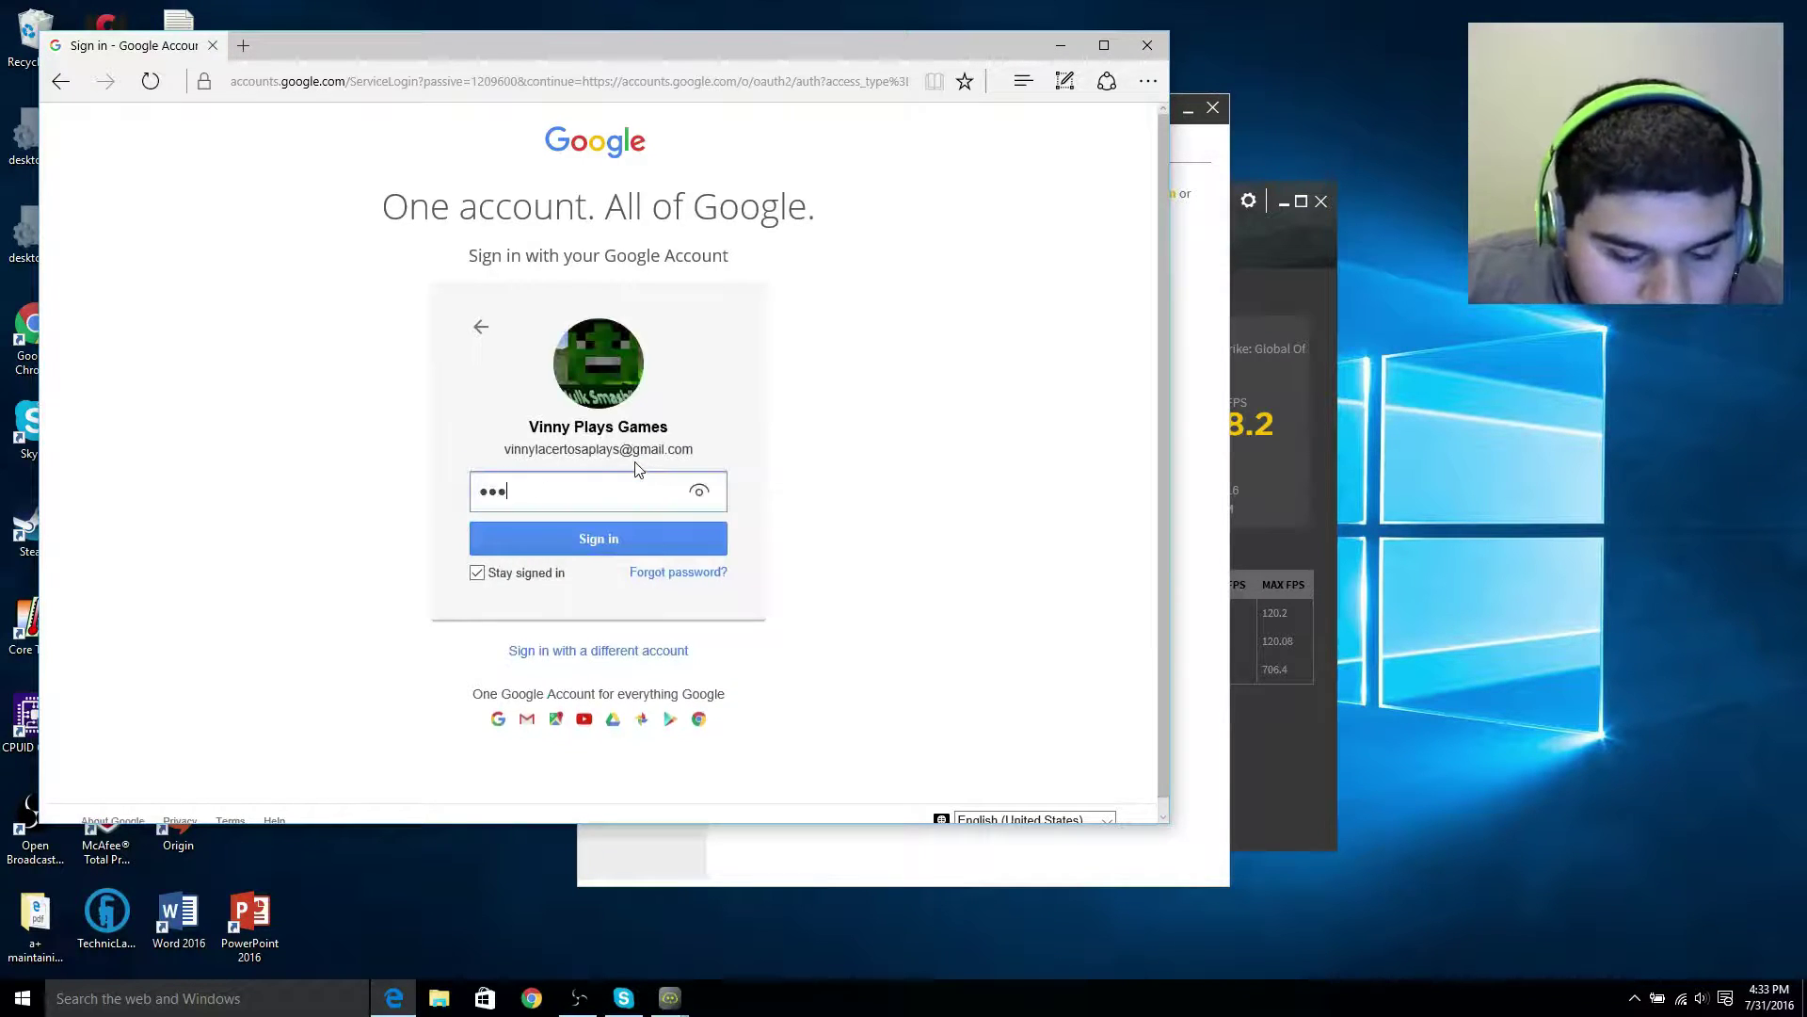
type("**")
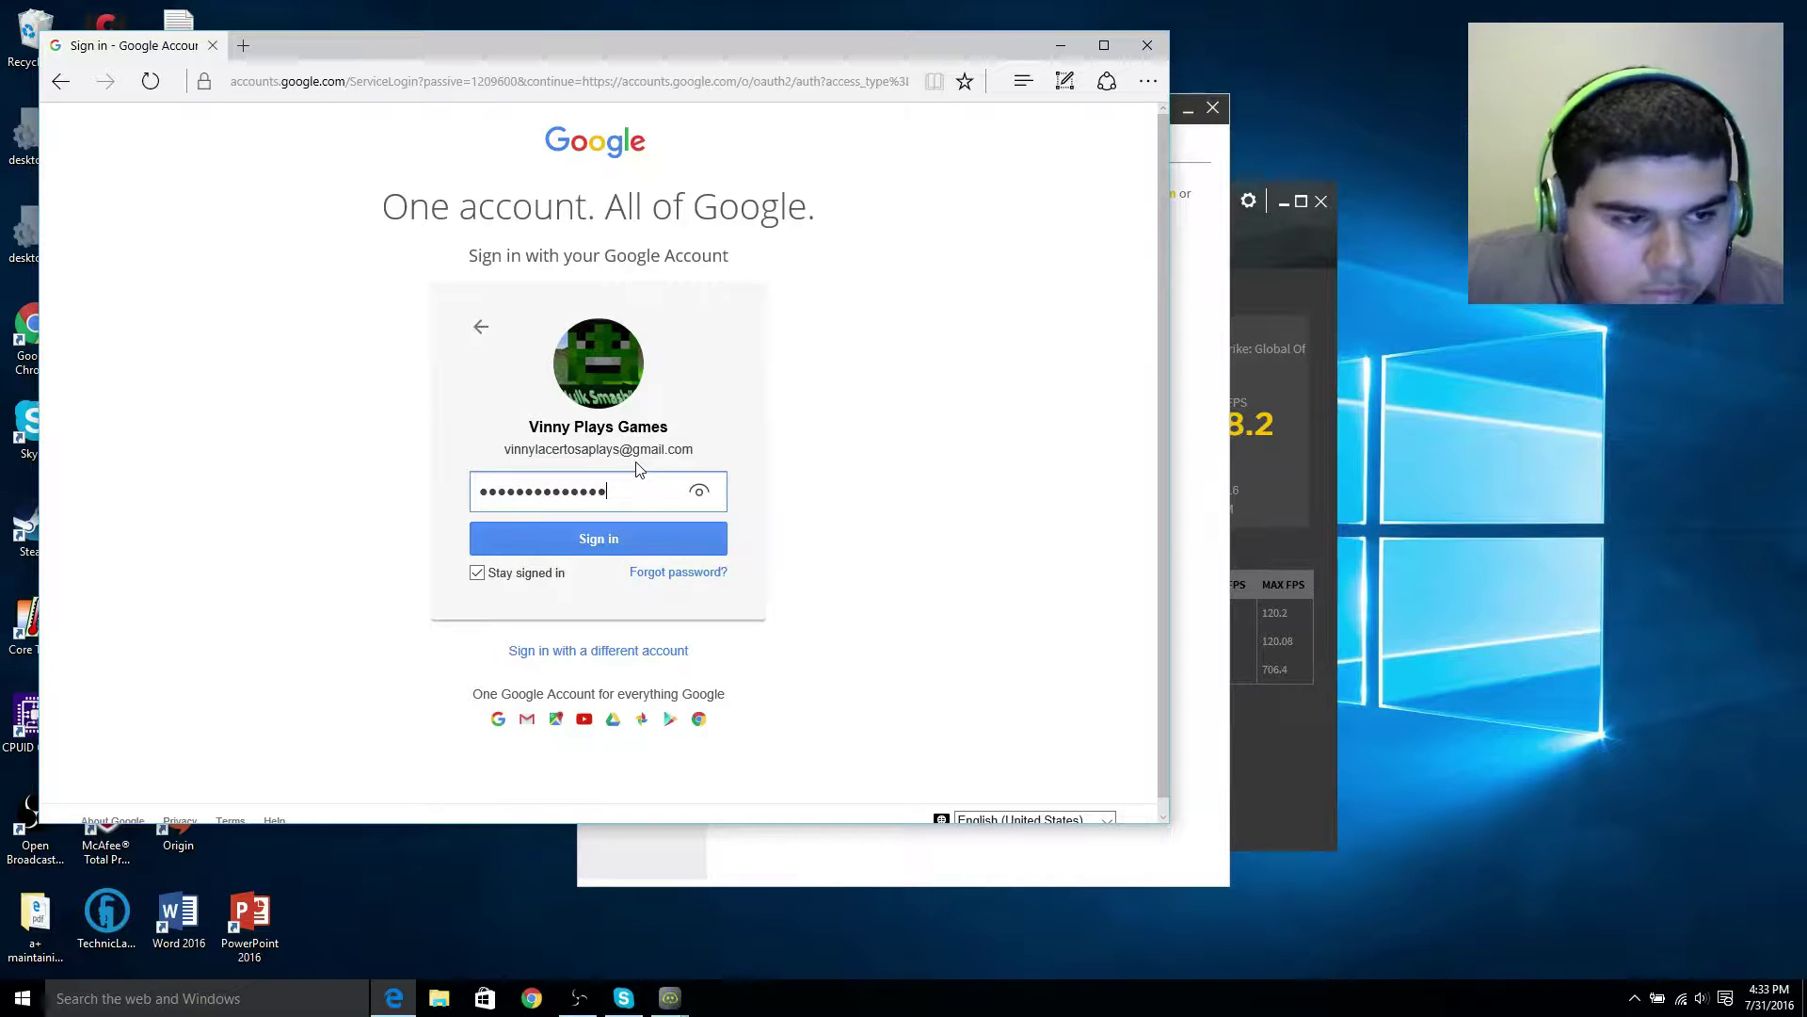
left_click(539, 581)
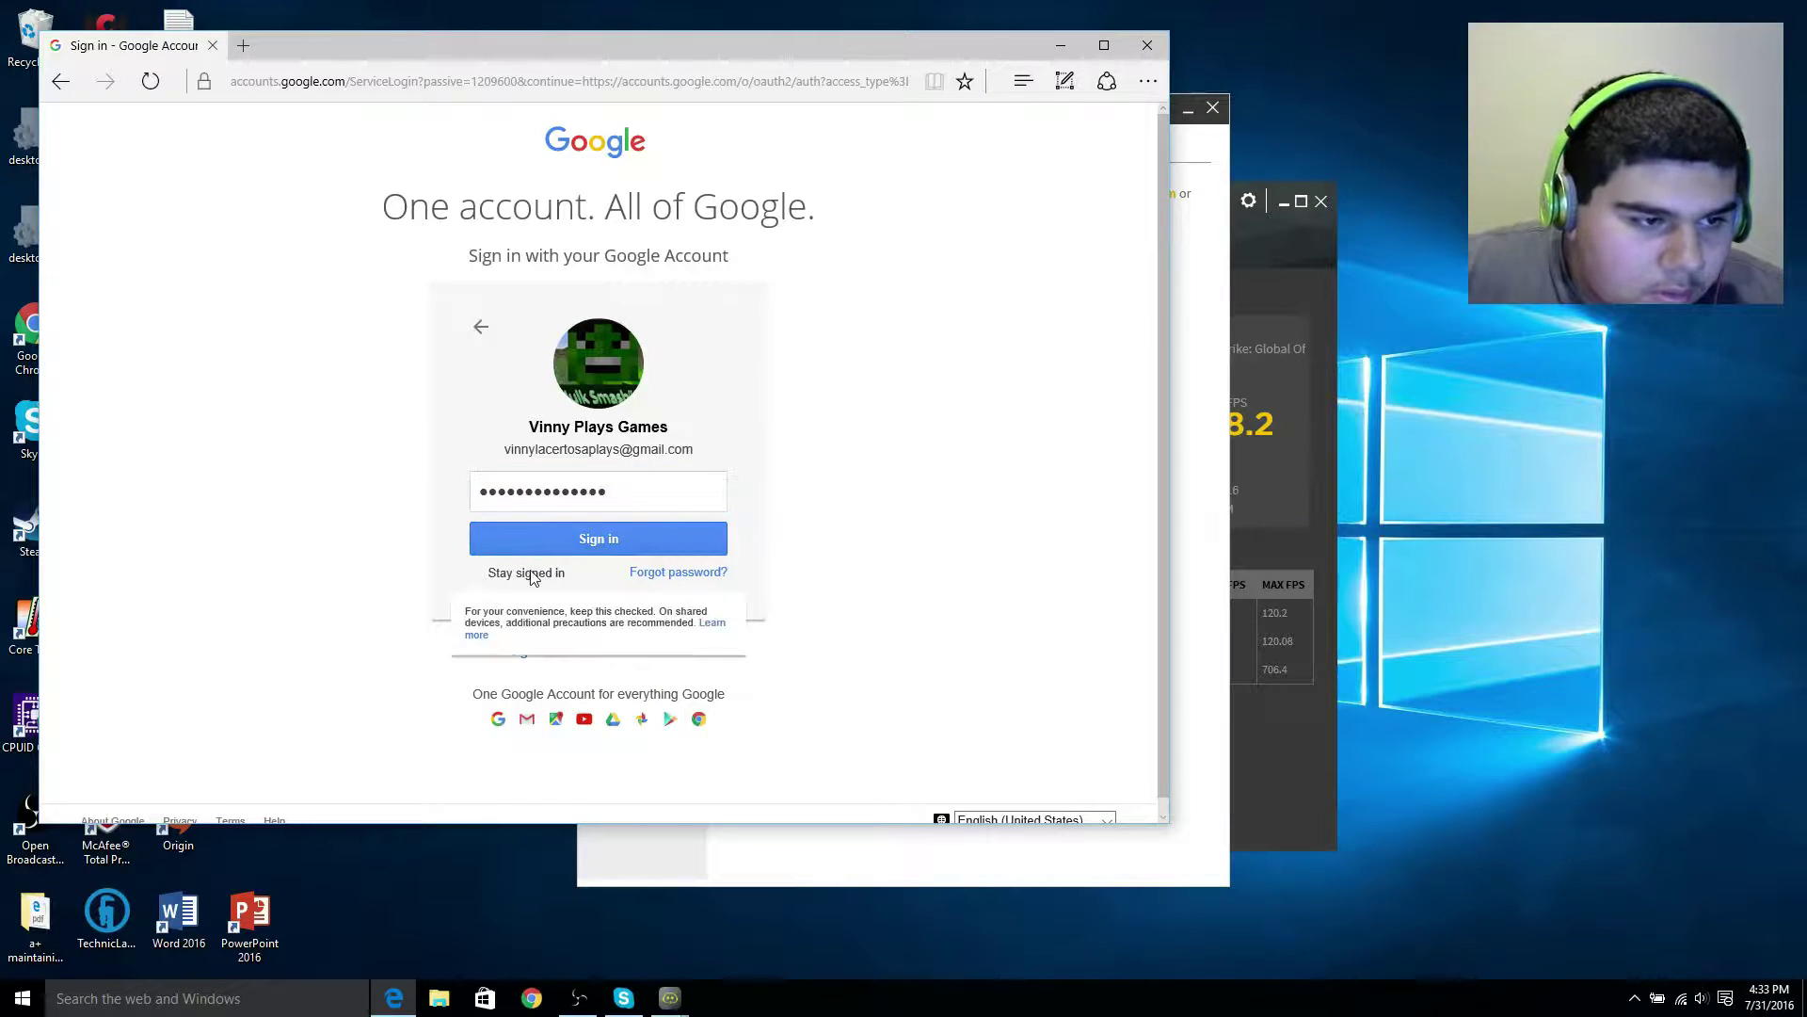
left_click(573, 540)
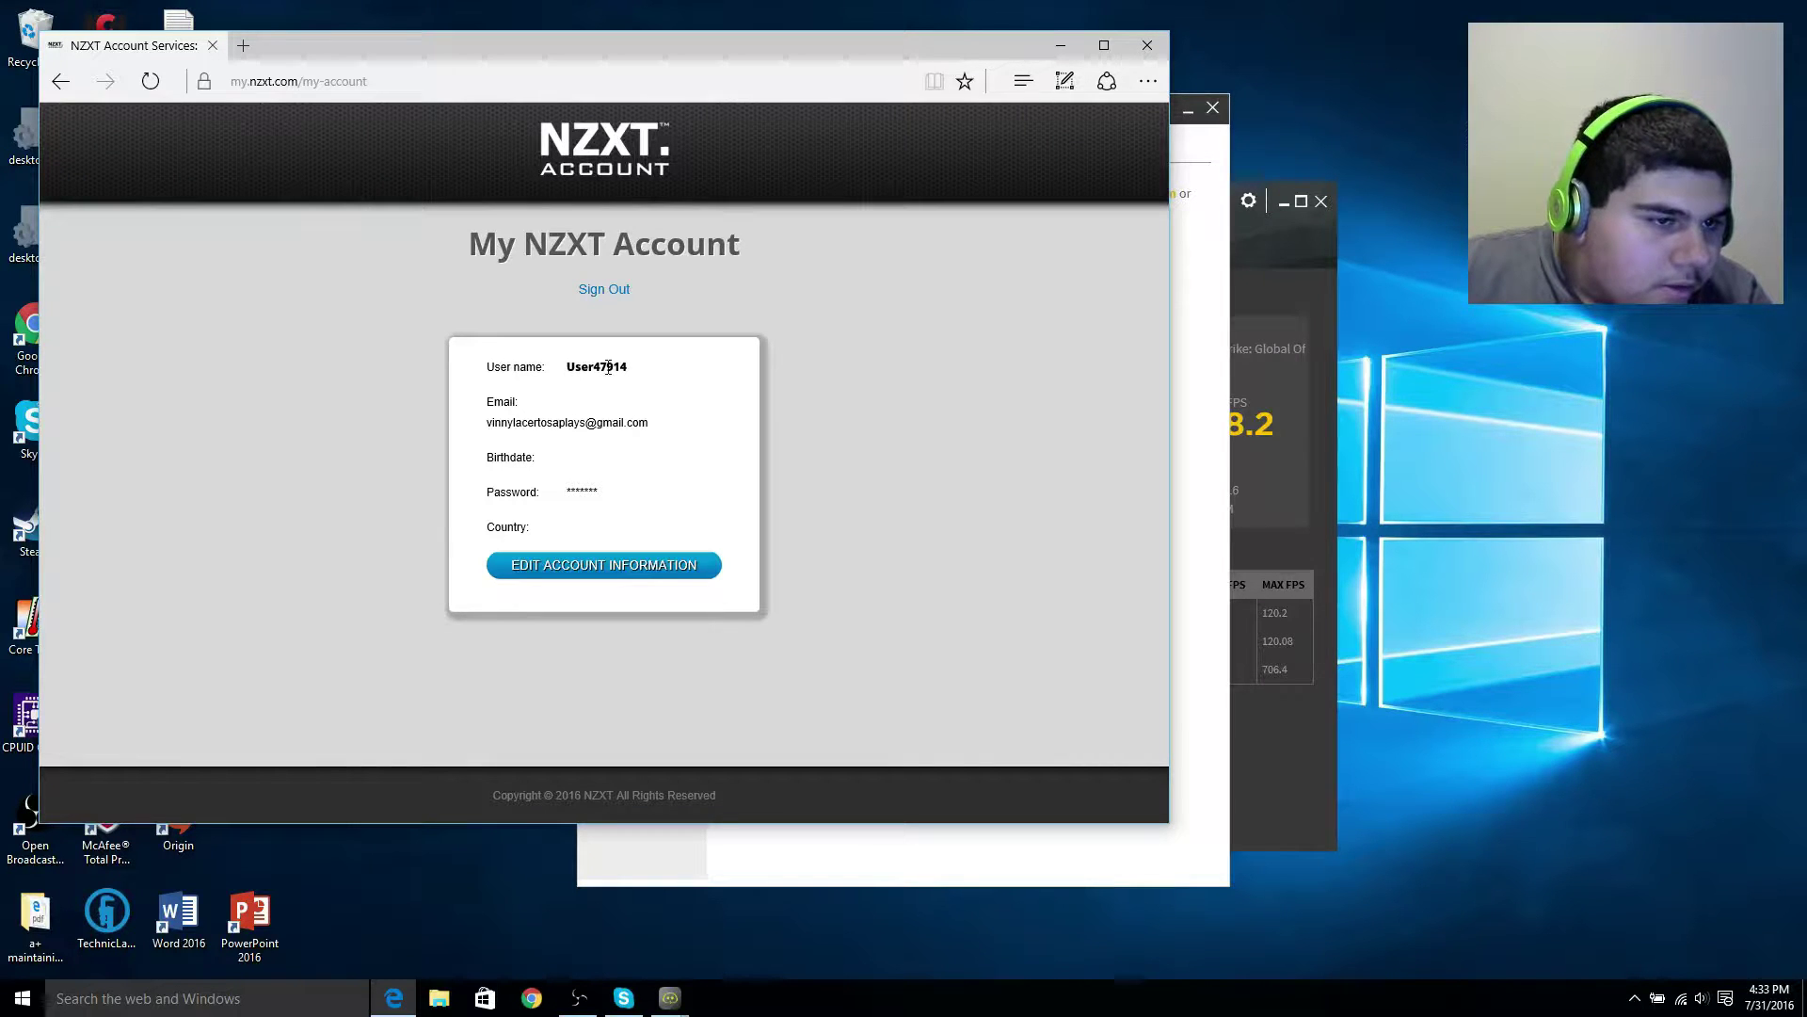
- Enter the new username and confirm it in the account information form
left_click(649, 568)
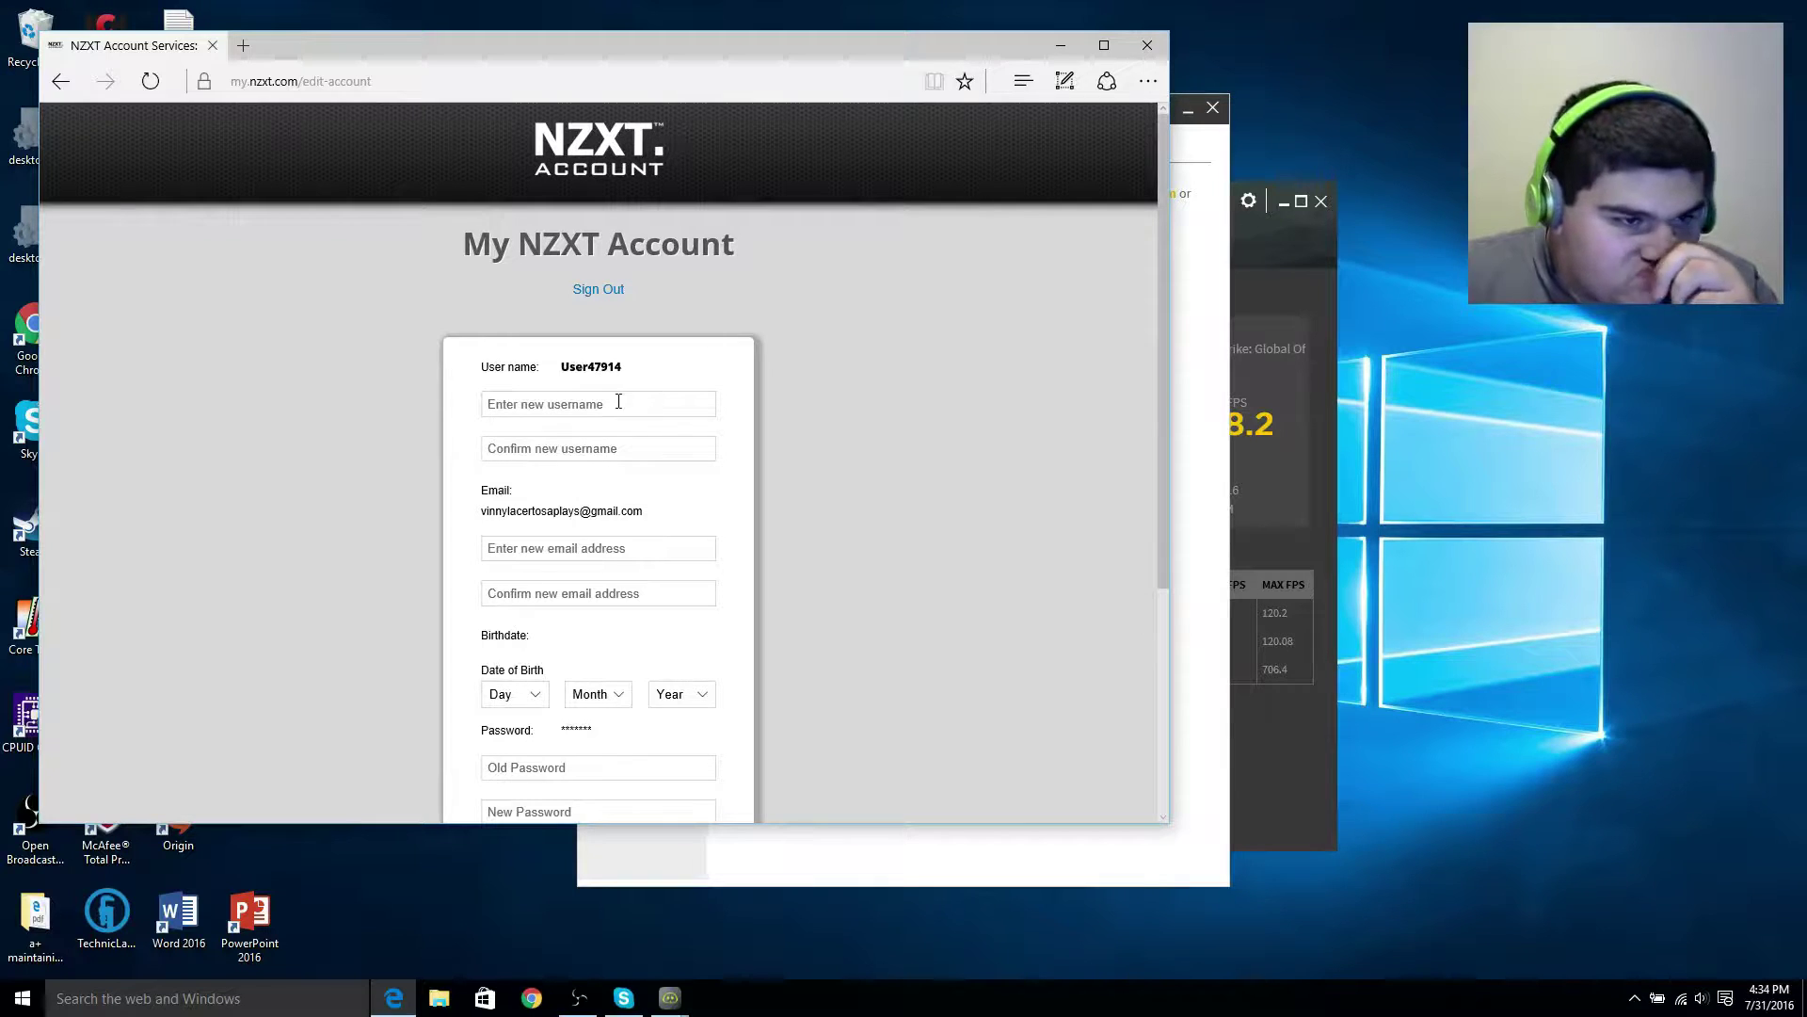
left_click(624, 408)
type("vinny")
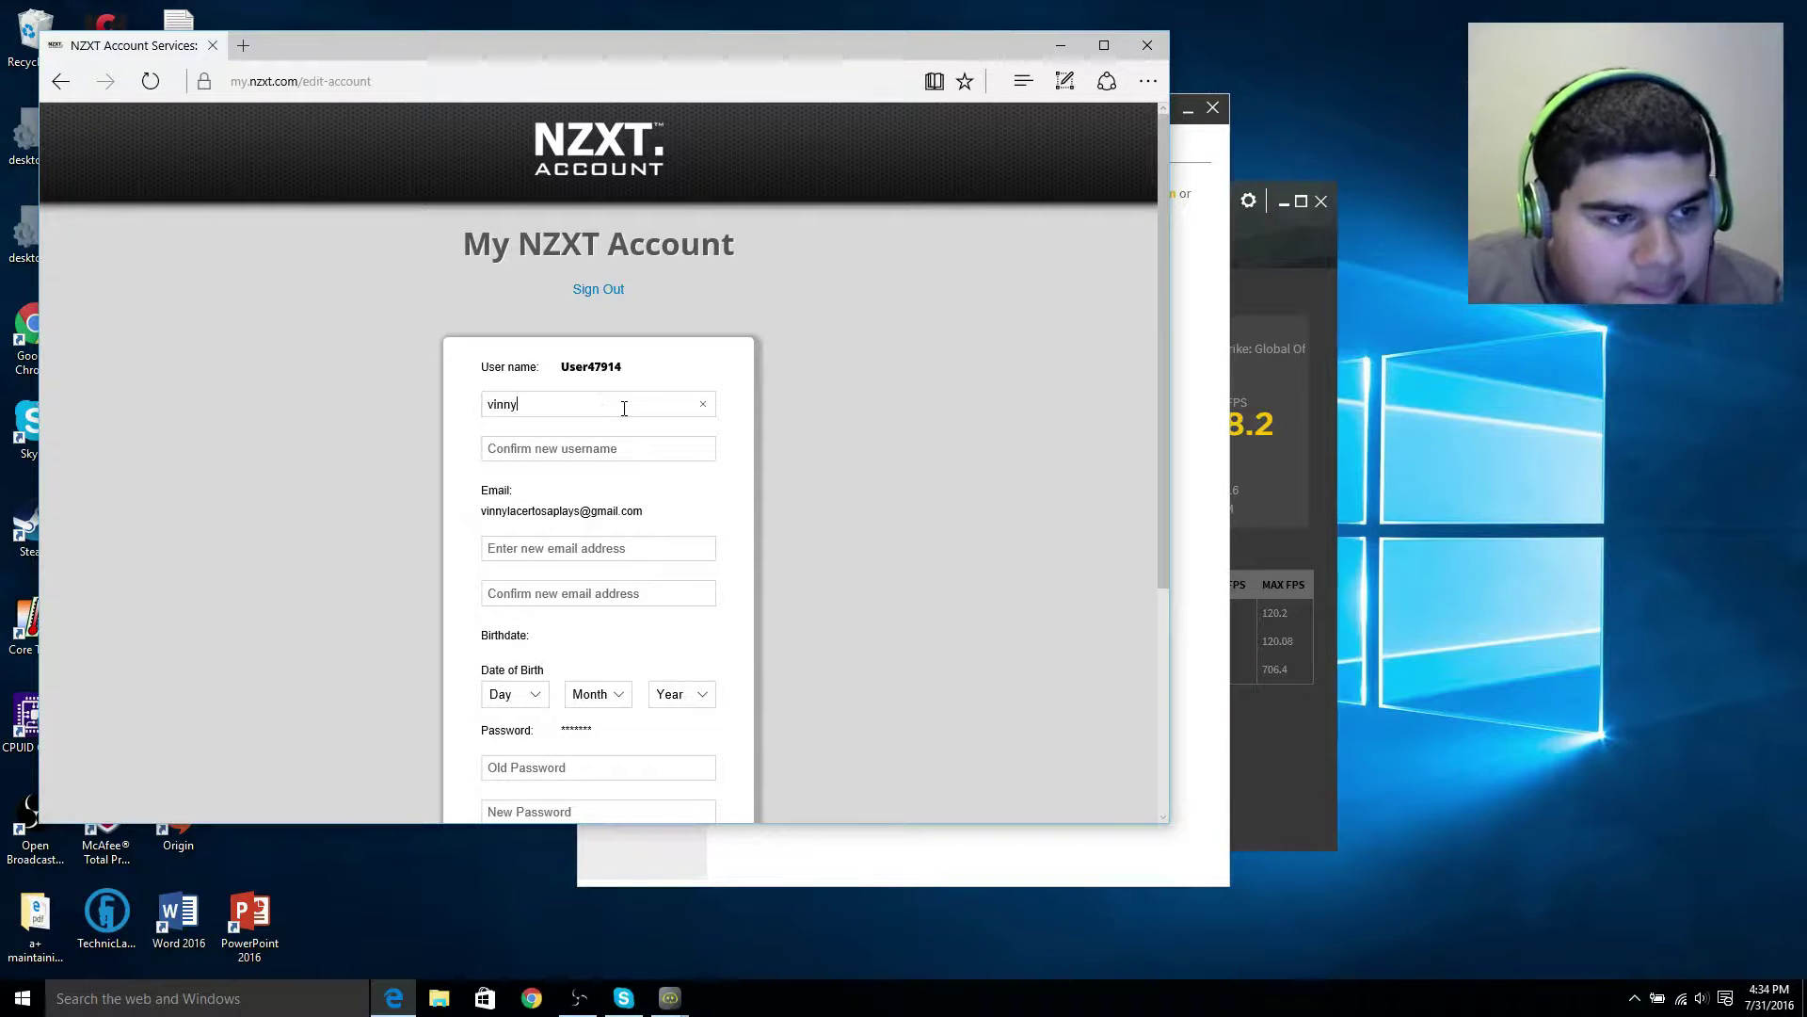
type("21966")
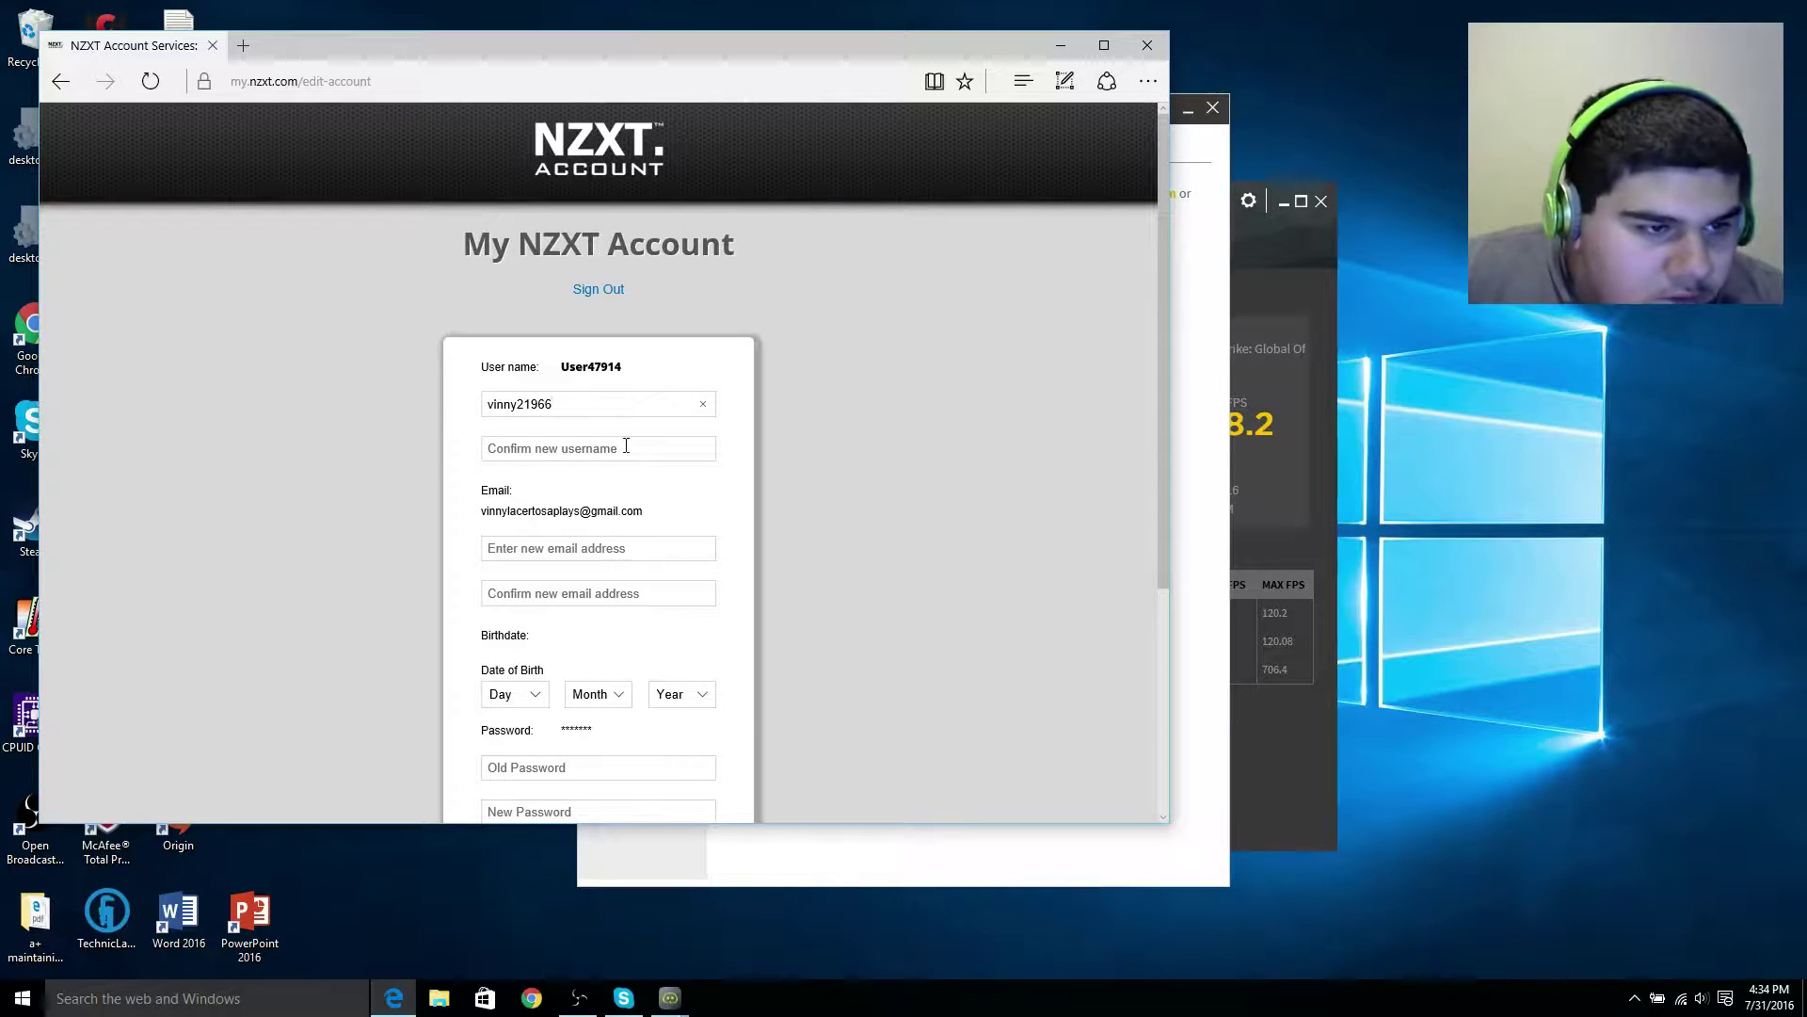
left_click(630, 449)
type("vinn")
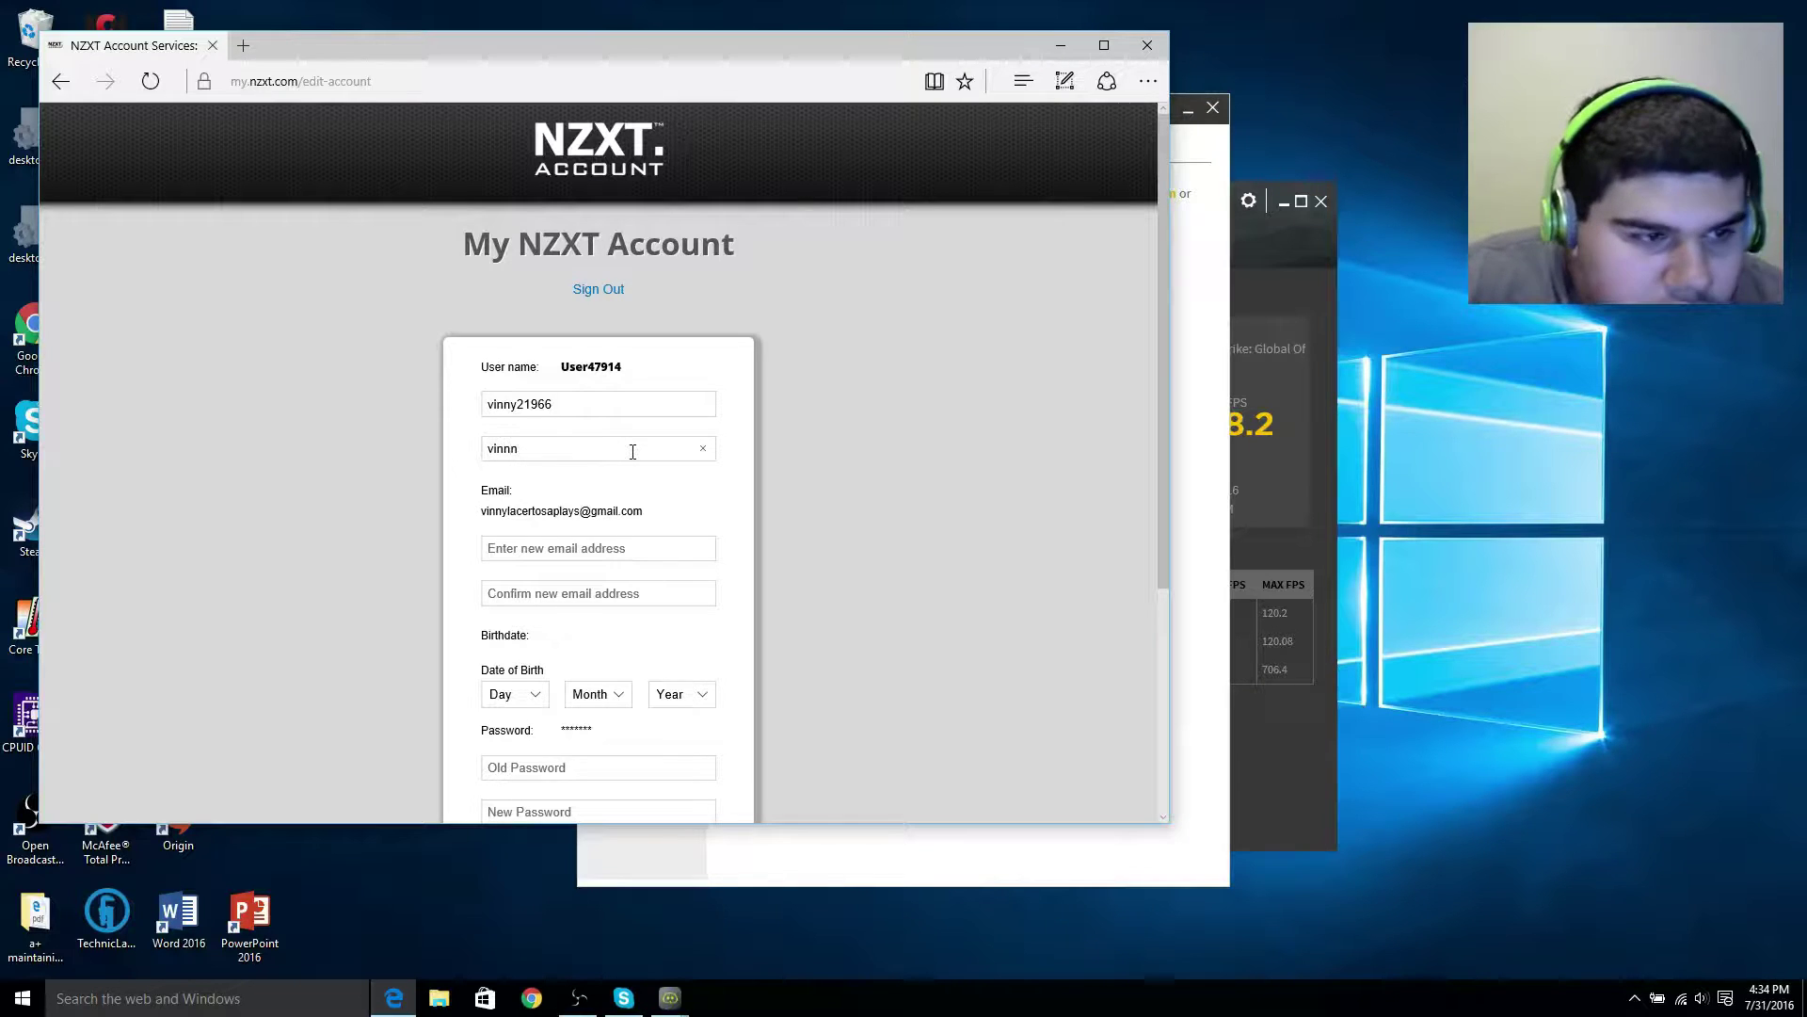
key("BackSpace")
type("y21966")
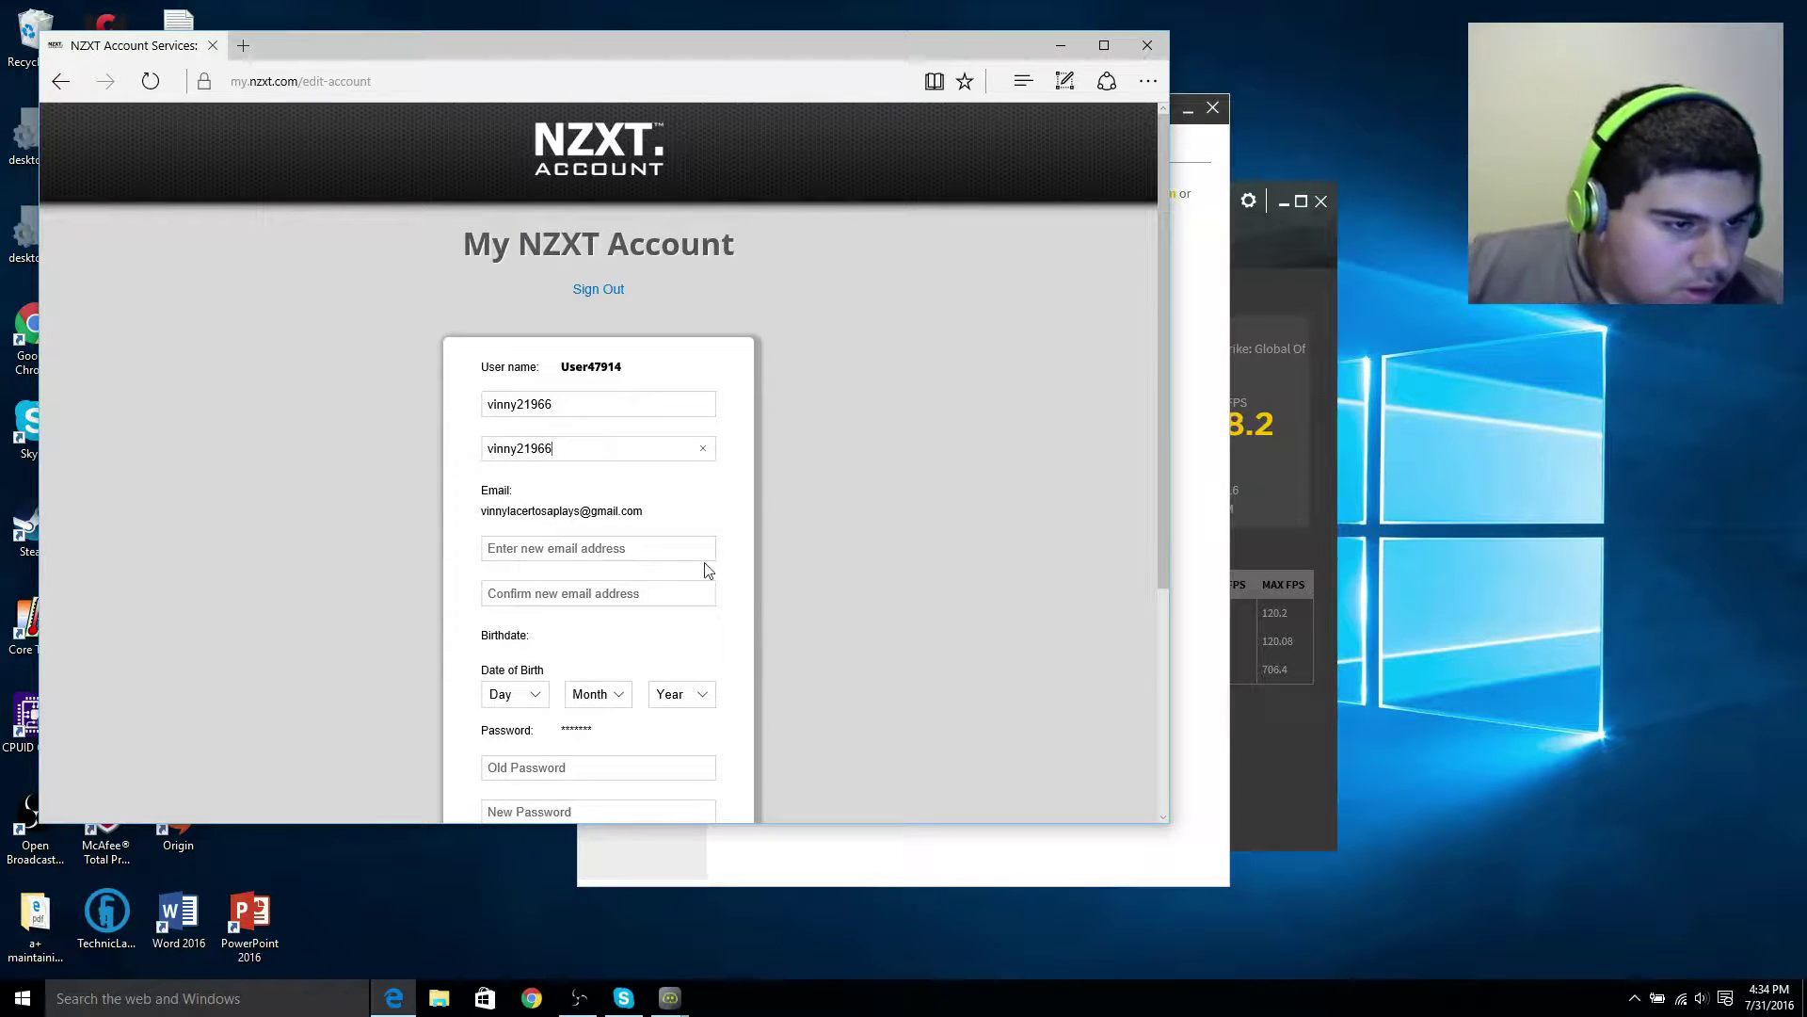
- Set the birthdate to Day 8, August, 2000
scroll(504, 496, "down", 2)
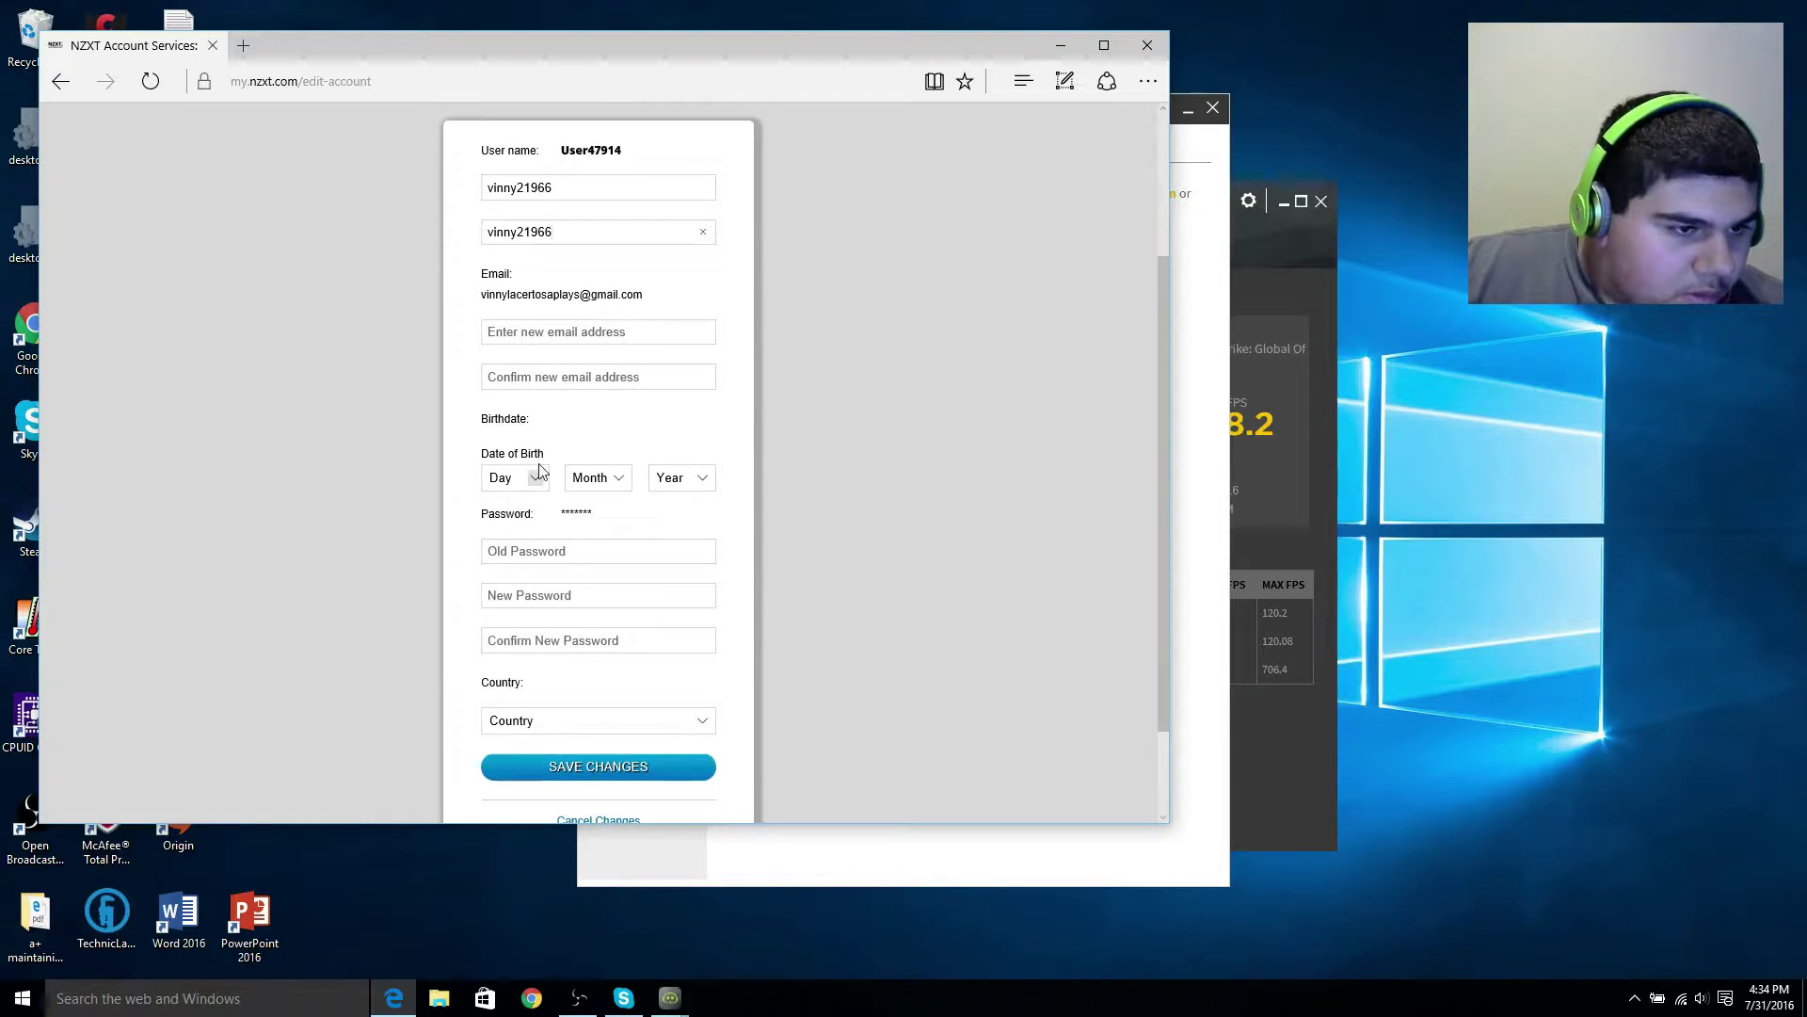
left_click(527, 477)
left_click(504, 509)
left_click(593, 477)
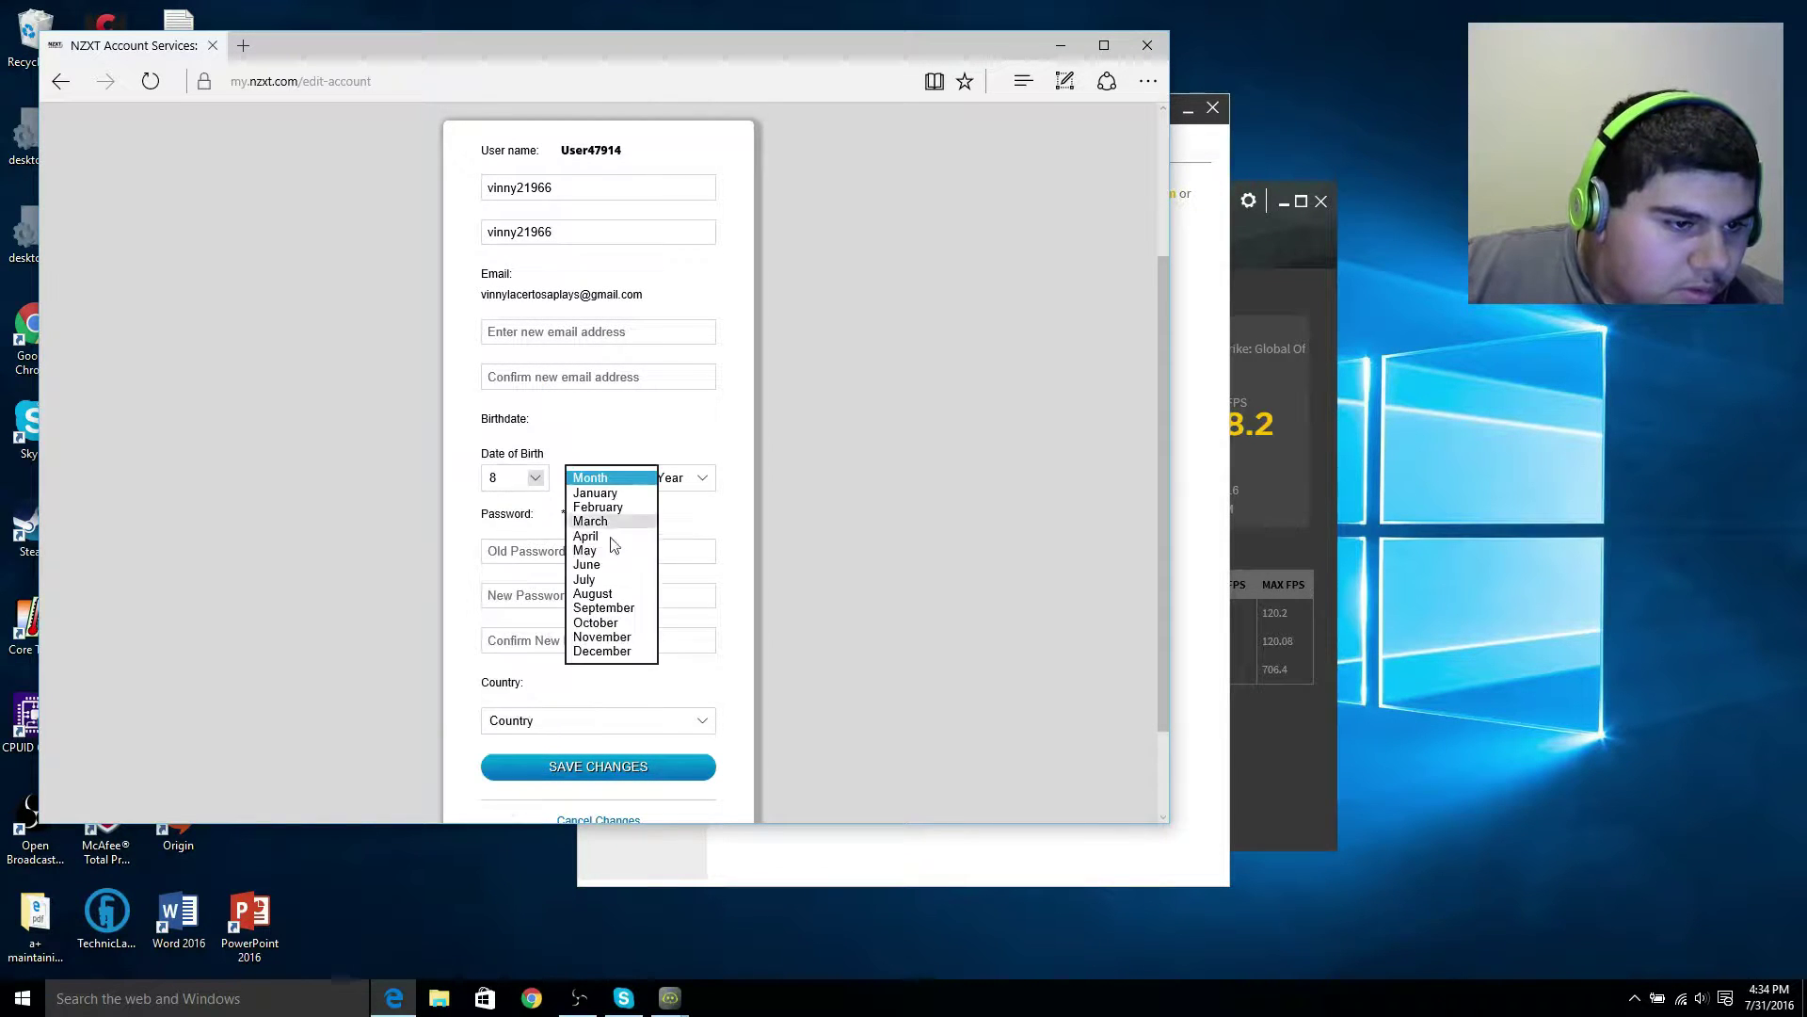
left_click(603, 593)
left_click(702, 478)
scroll(694, 530, "down", 2)
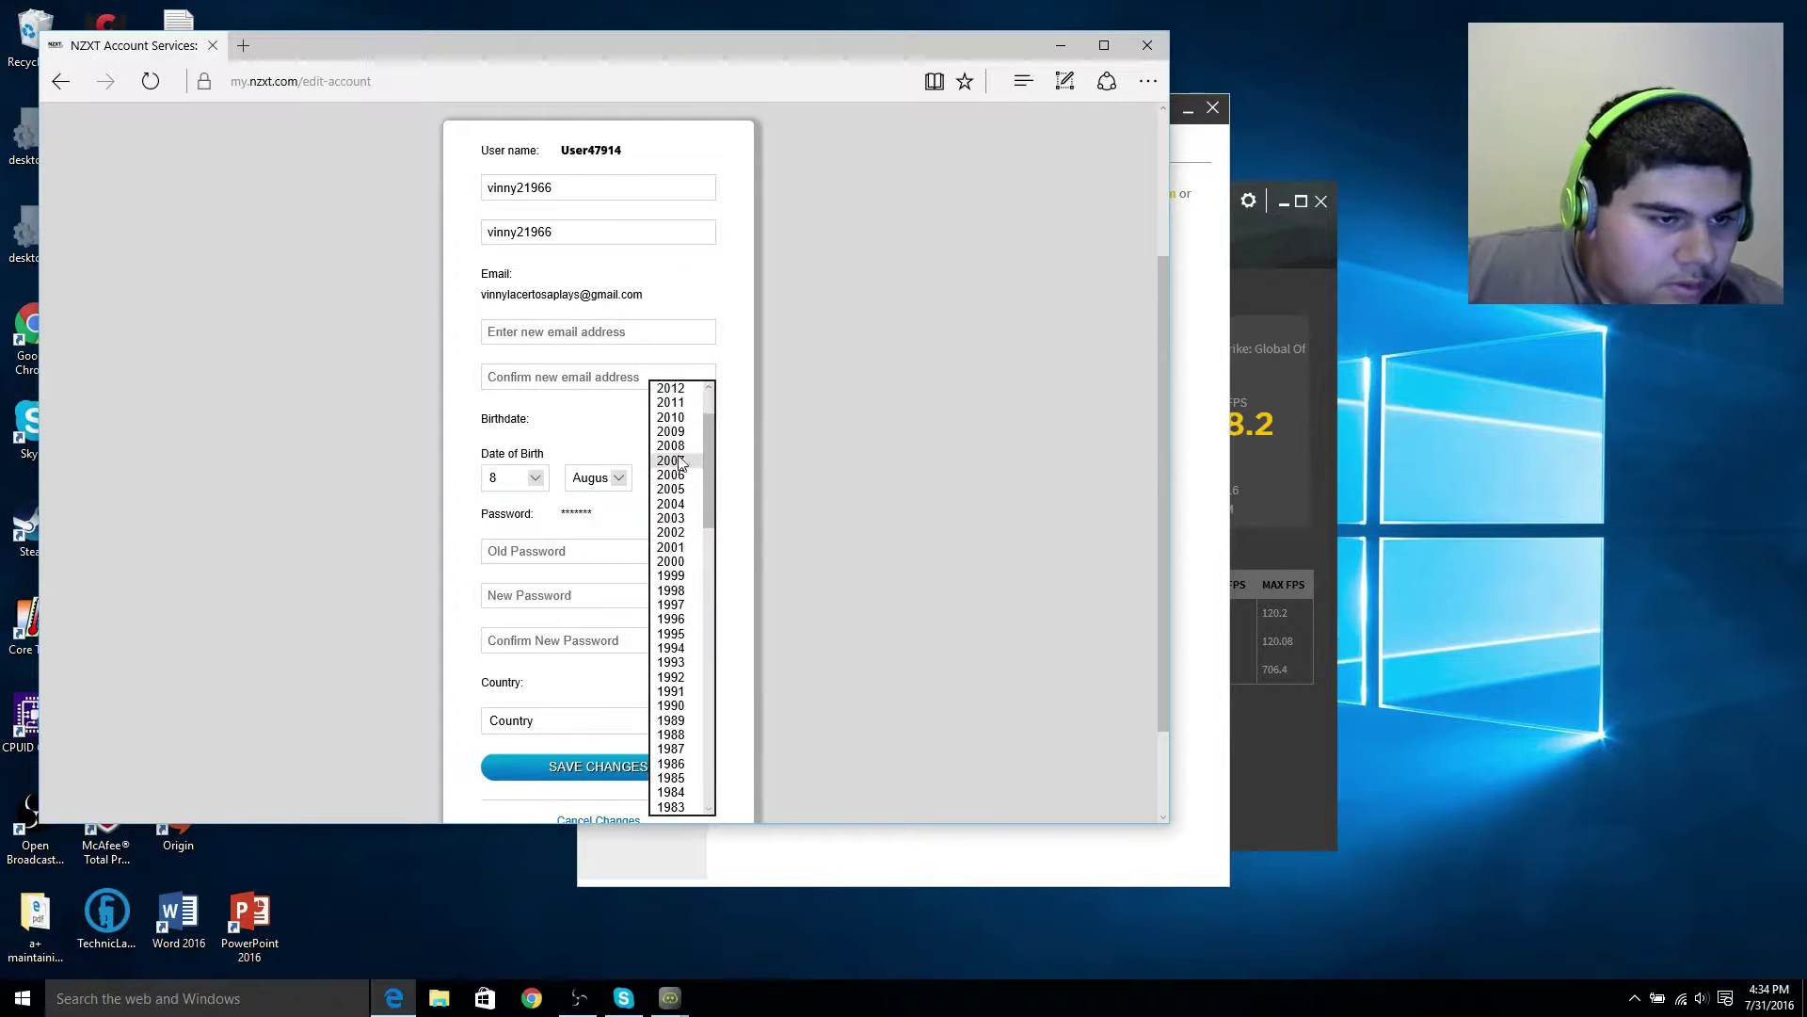
left_click(669, 556)
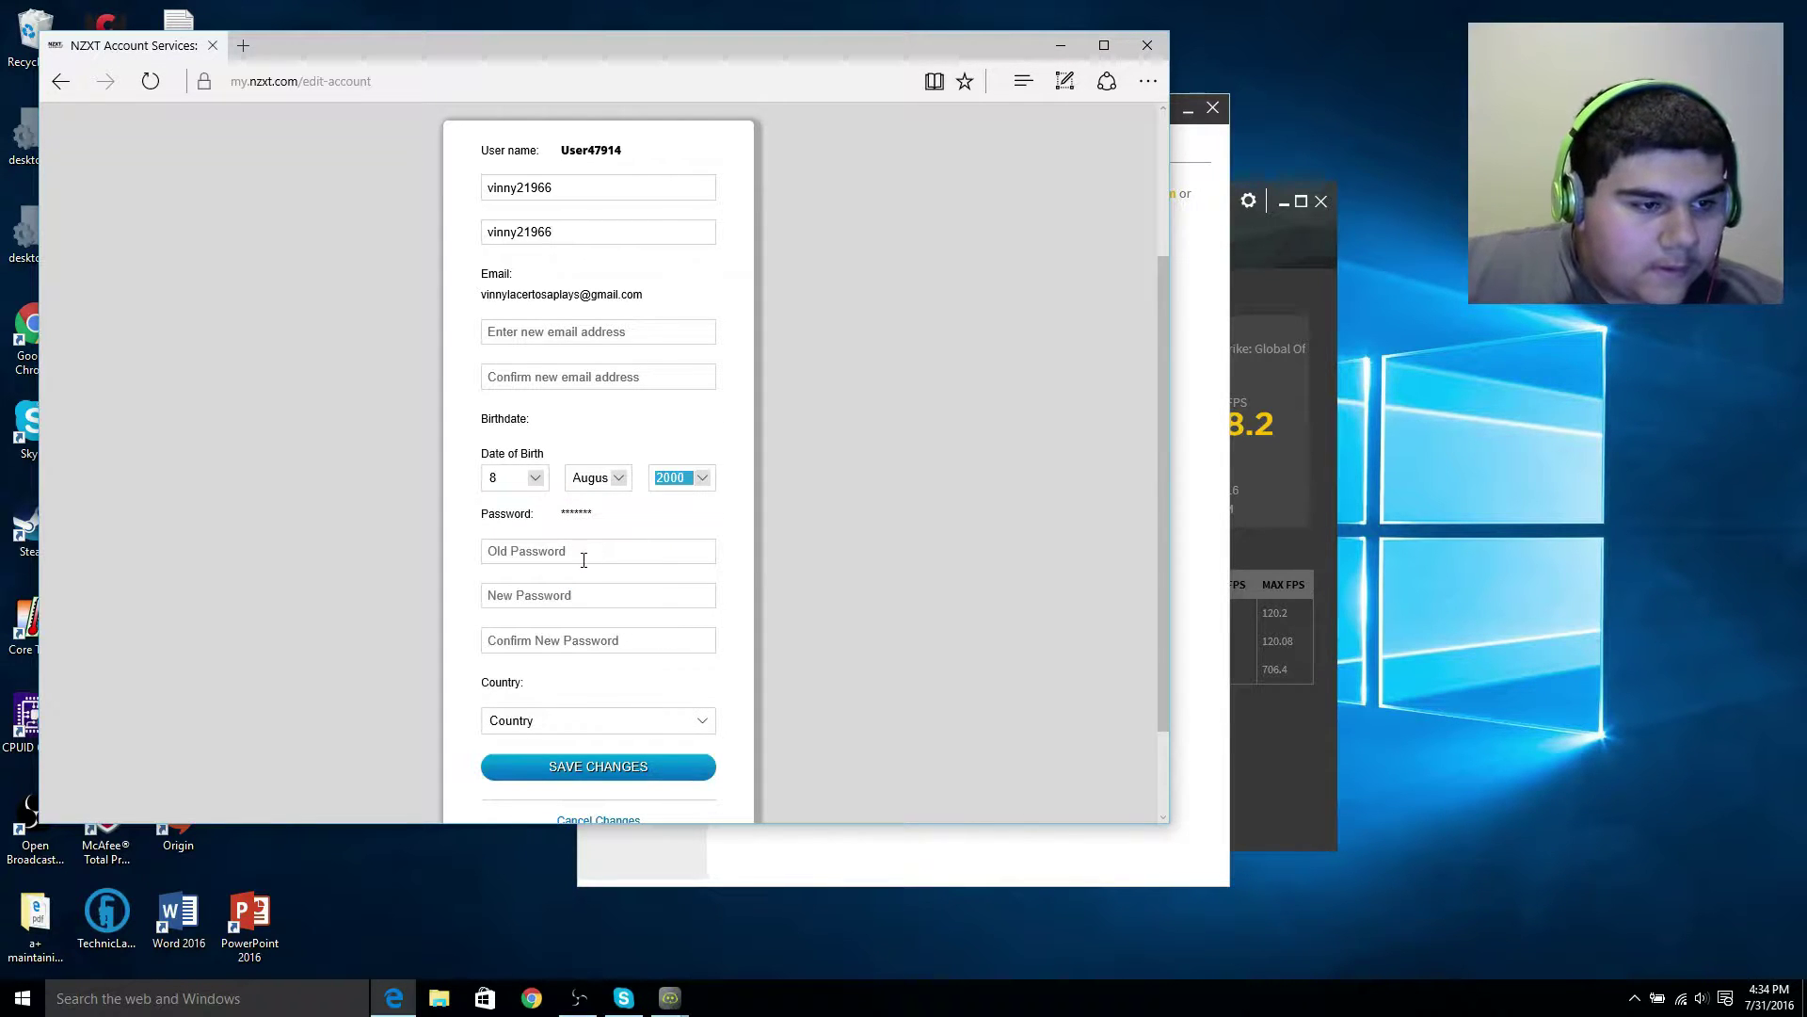
- Save the account changes and close the Edge browser
left_click(623, 768)
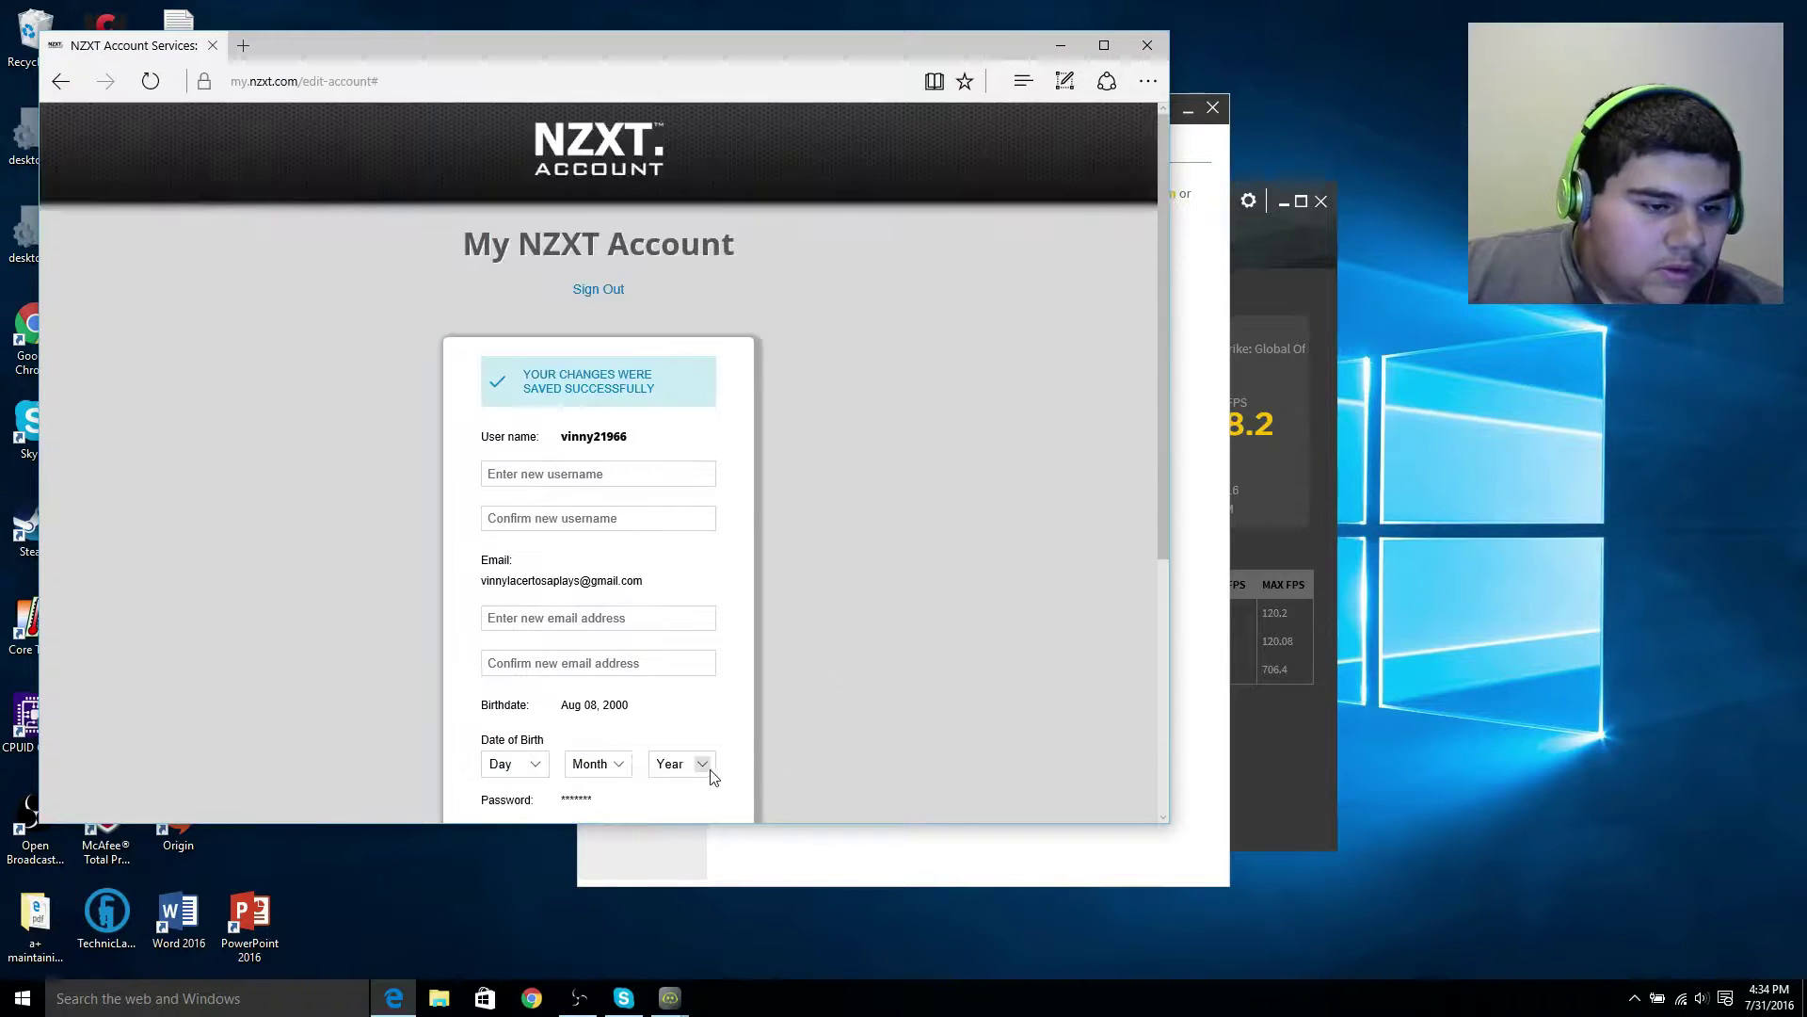
scroll(752, 461, "down", 3)
scroll(819, 480, "down", 1)
scroll(810, 629, "up", 4)
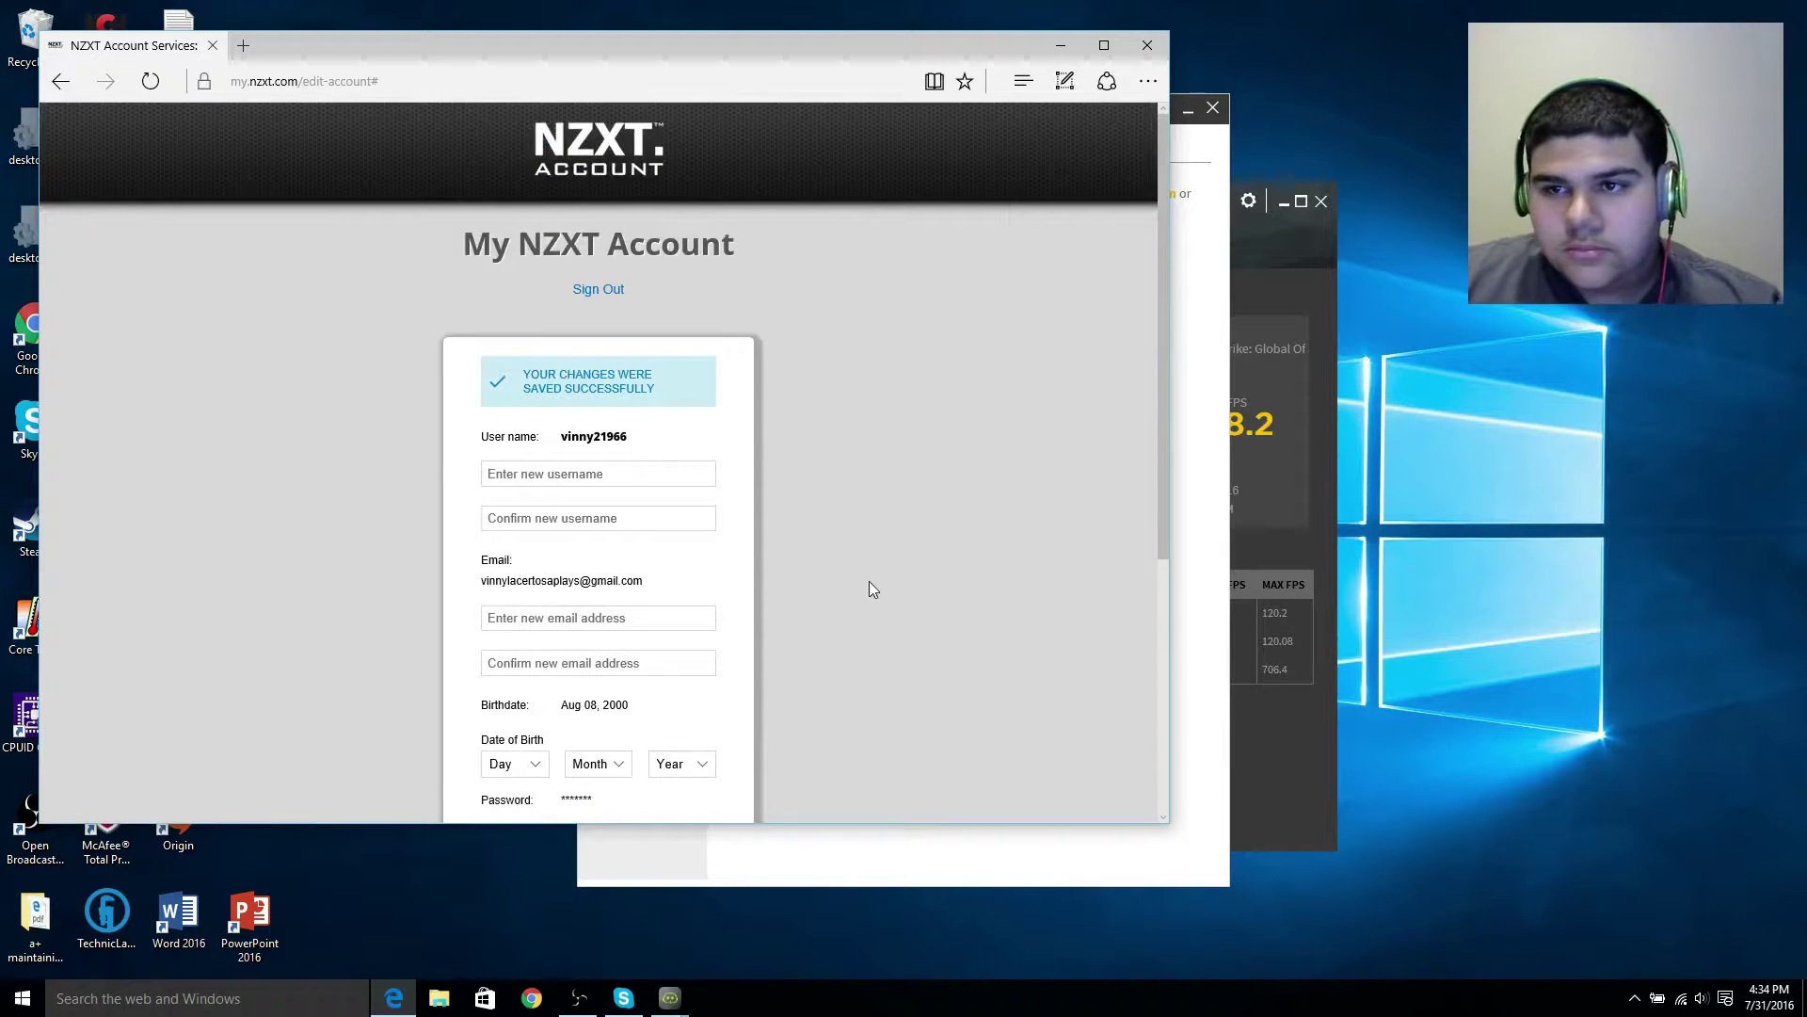
left_click(1154, 55)
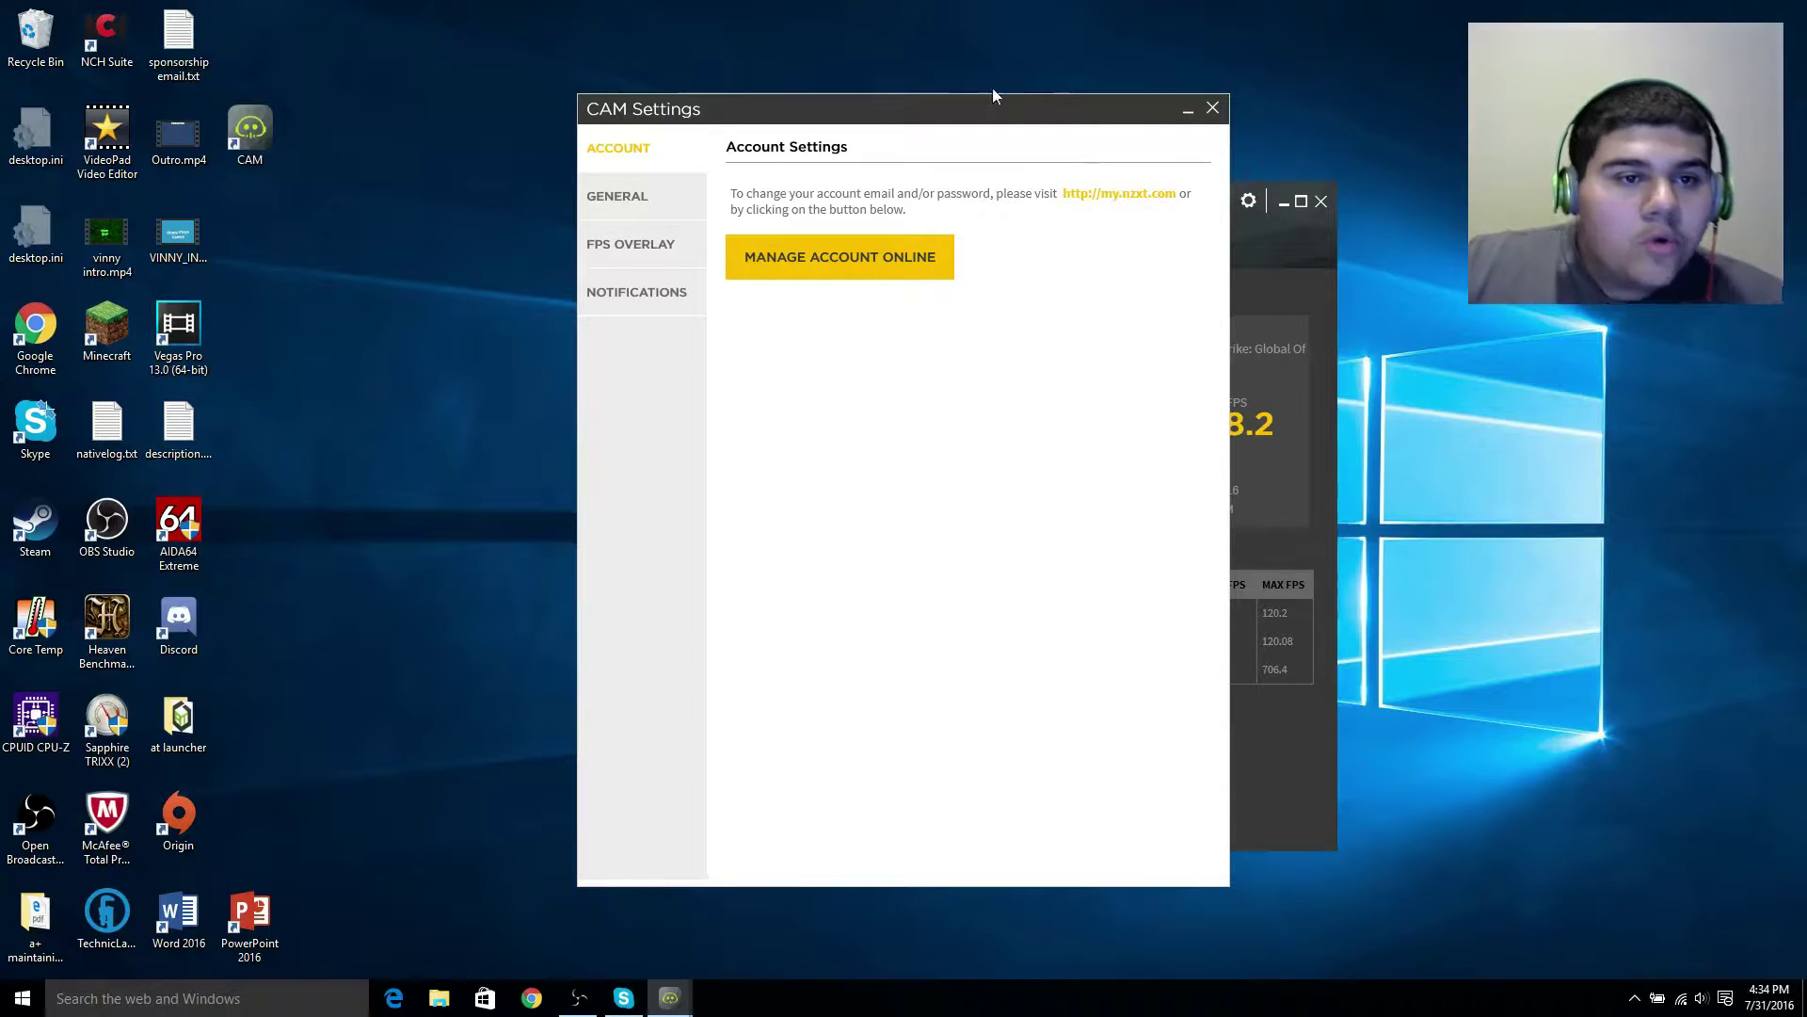
- Close the CAM Settings window and return to the DASHBOARD tab
left_click_drag(890, 115, 951, 143)
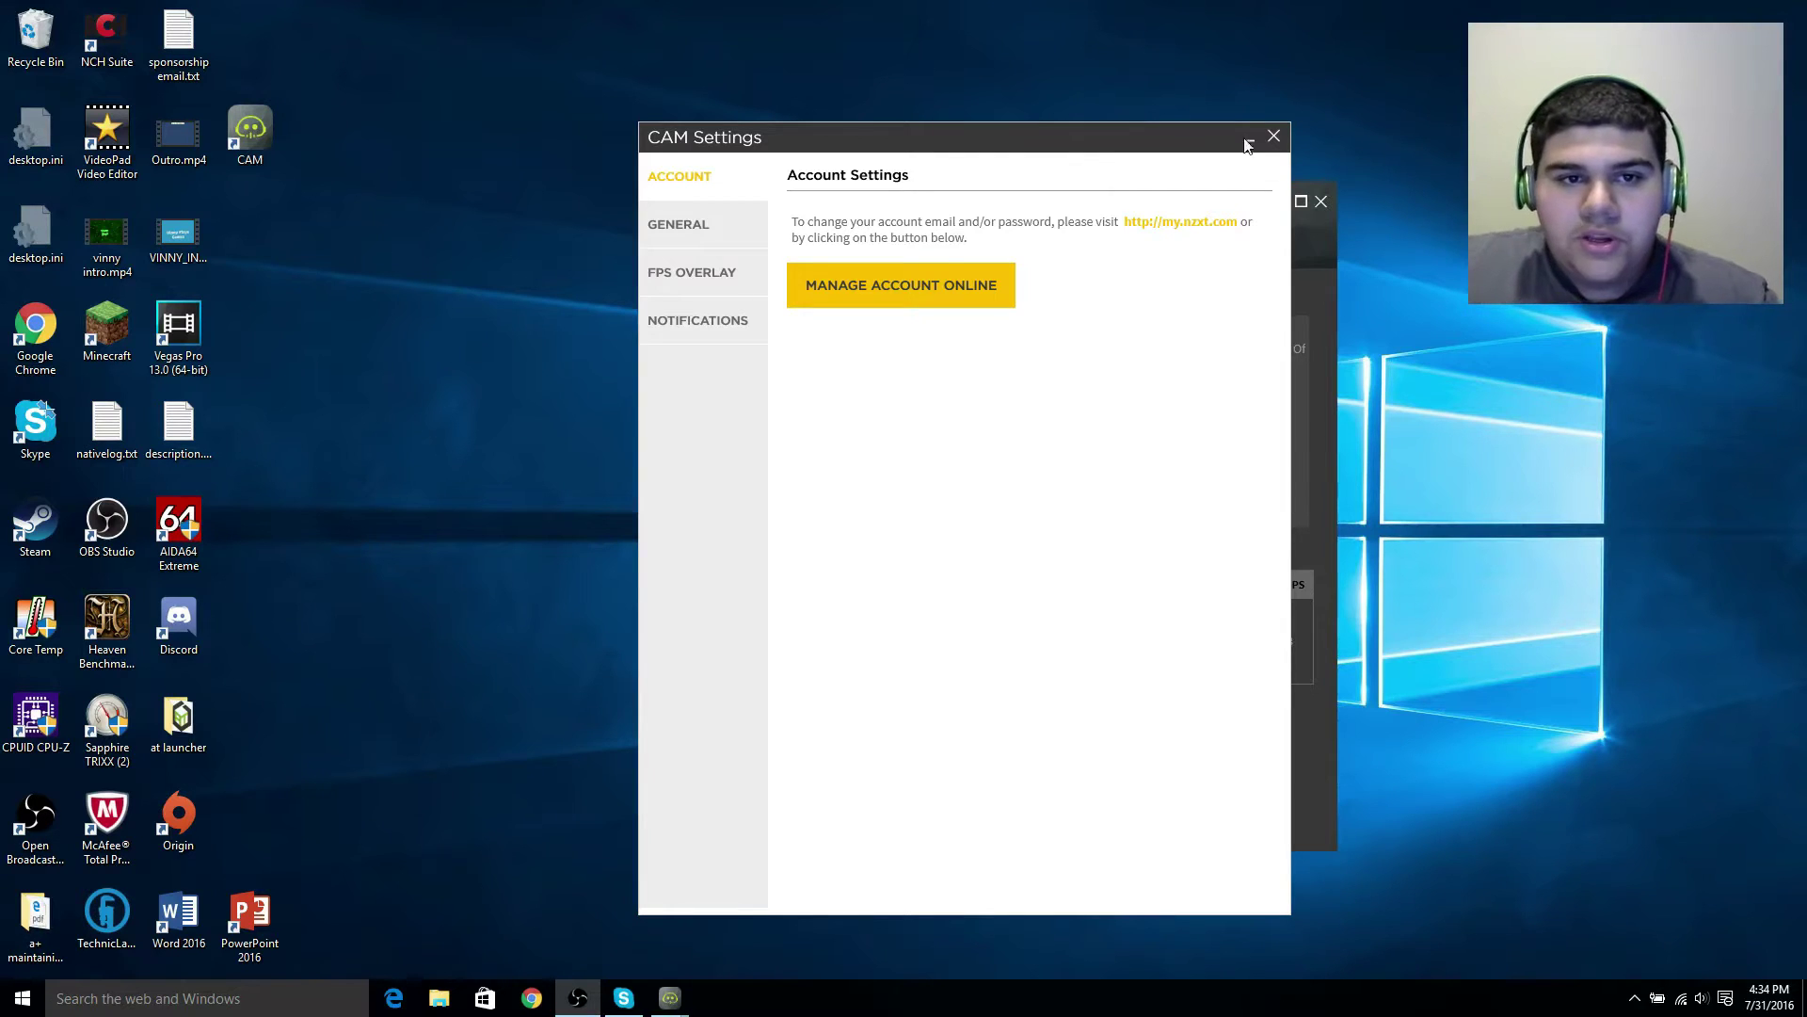
left_click(1274, 138)
left_click(758, 256)
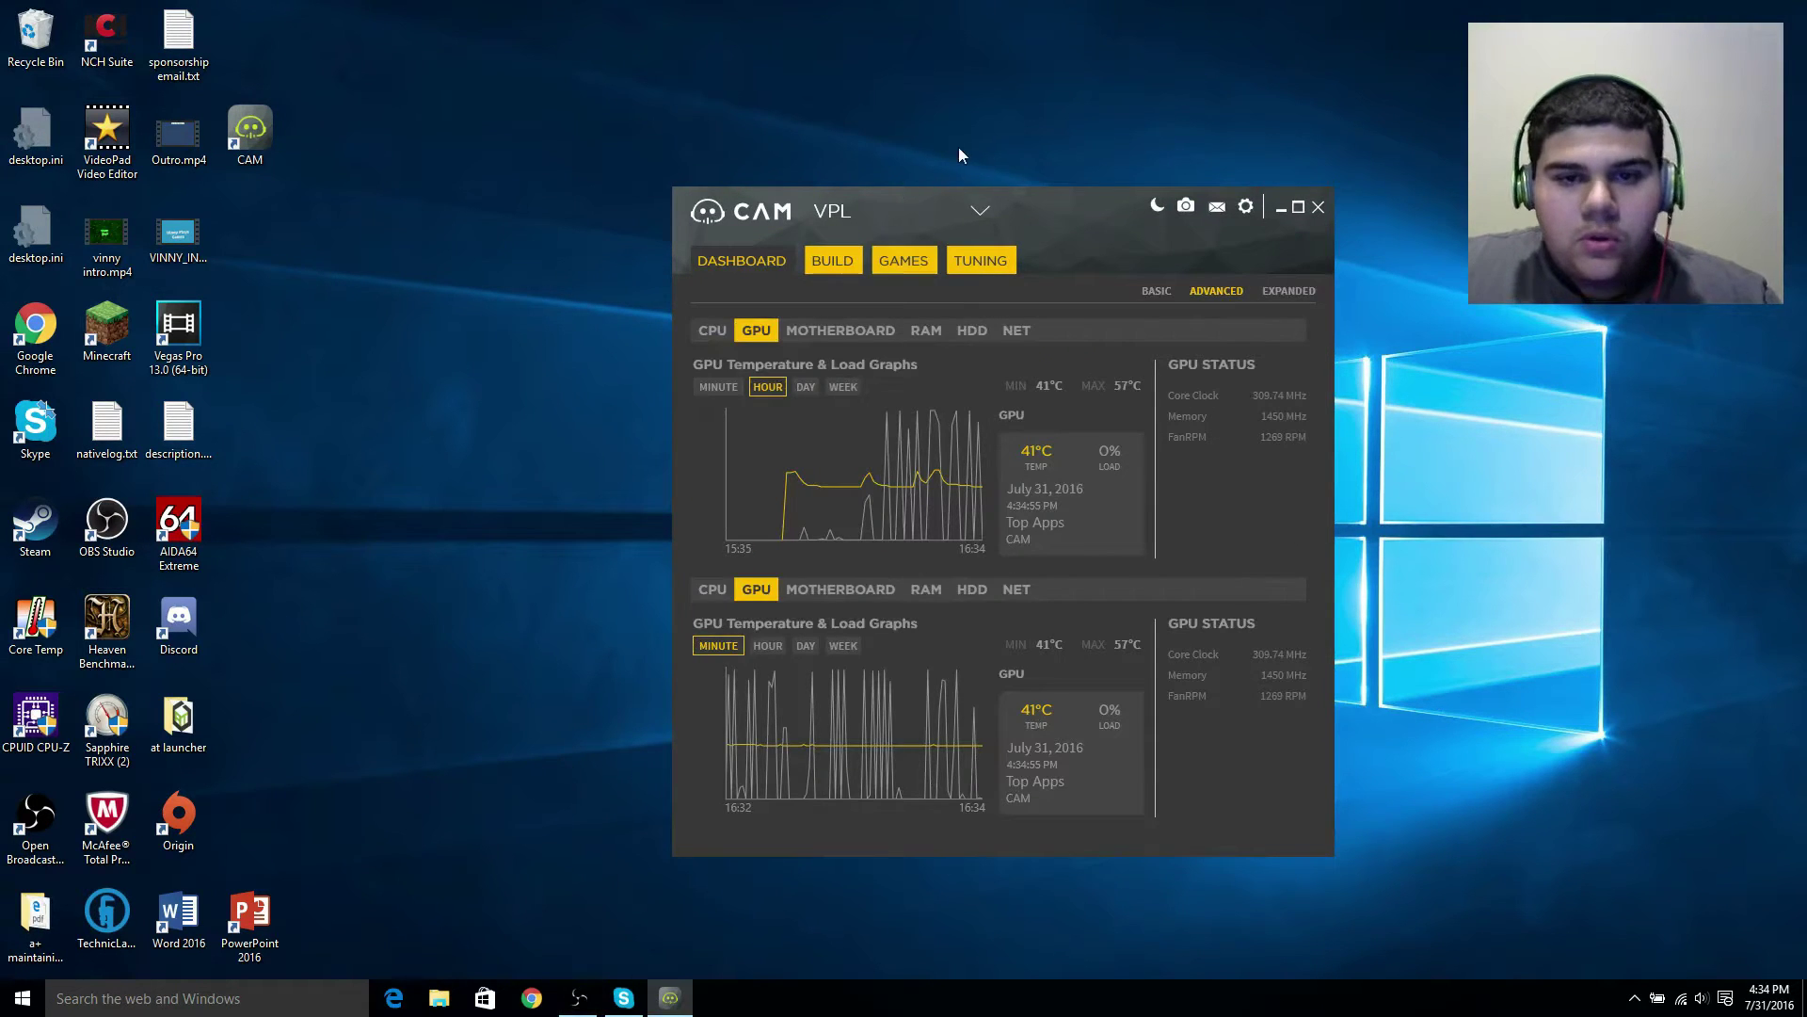